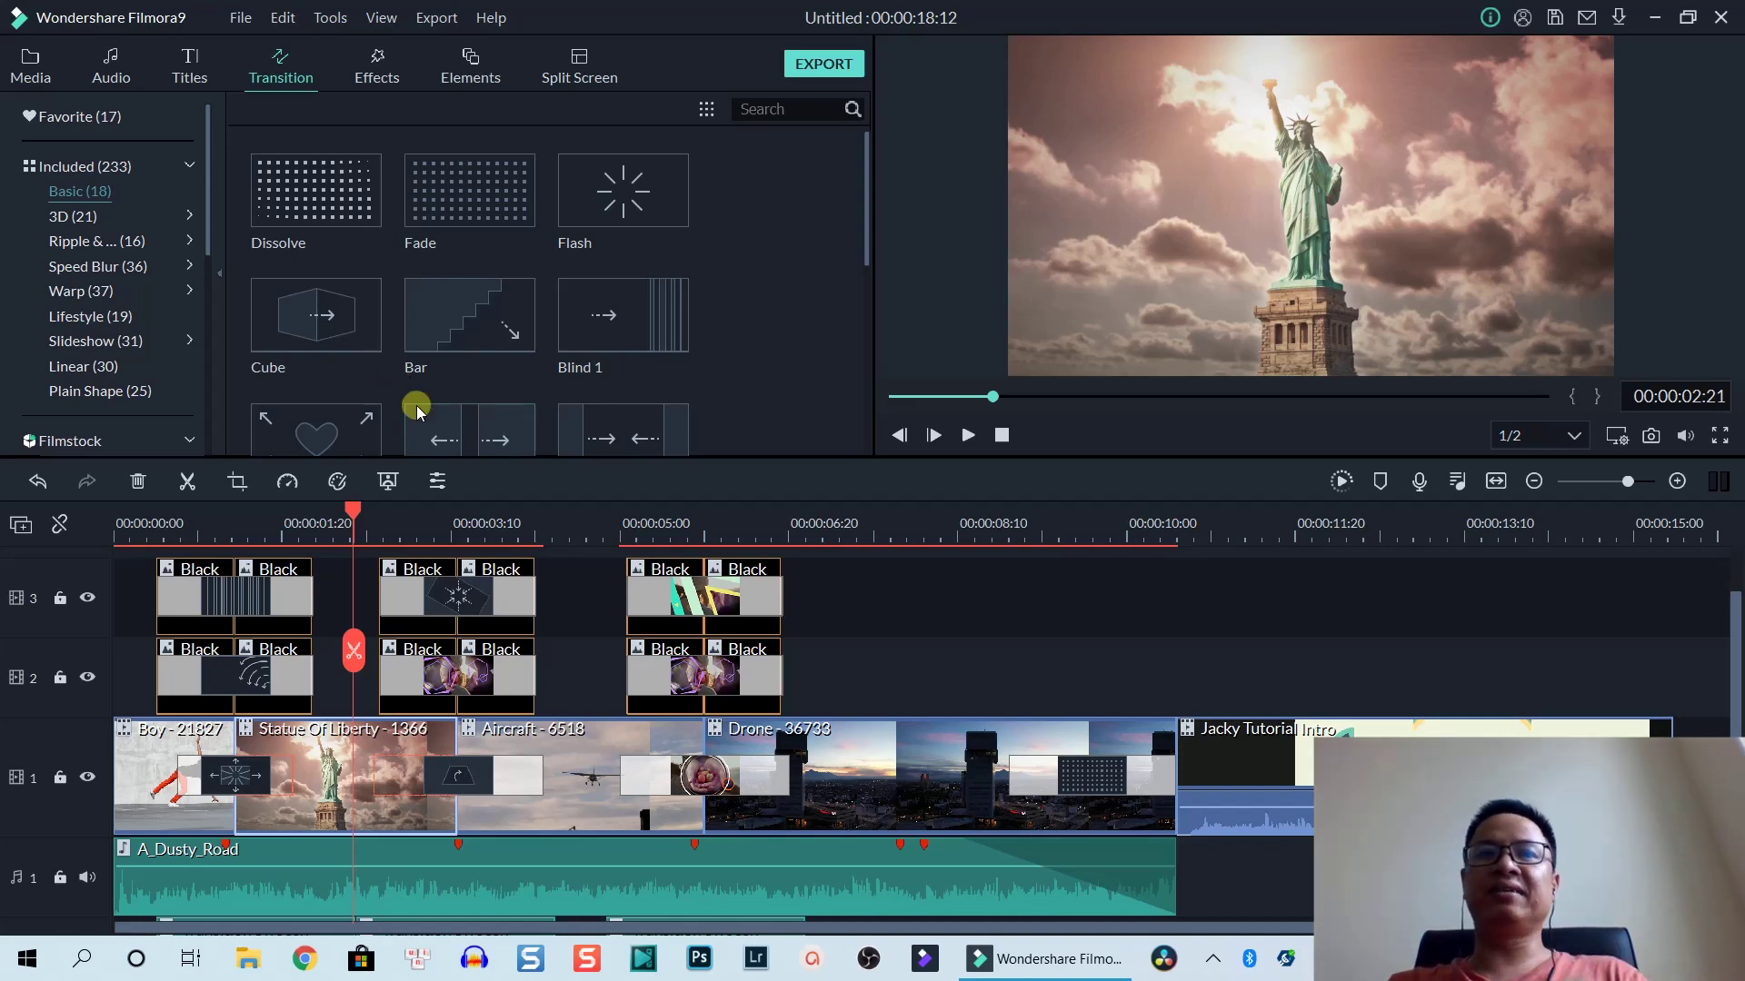
Step: Examine the transitions between the main video clips and those on the black overlay clips in tracks 2 and 3
click(120, 527)
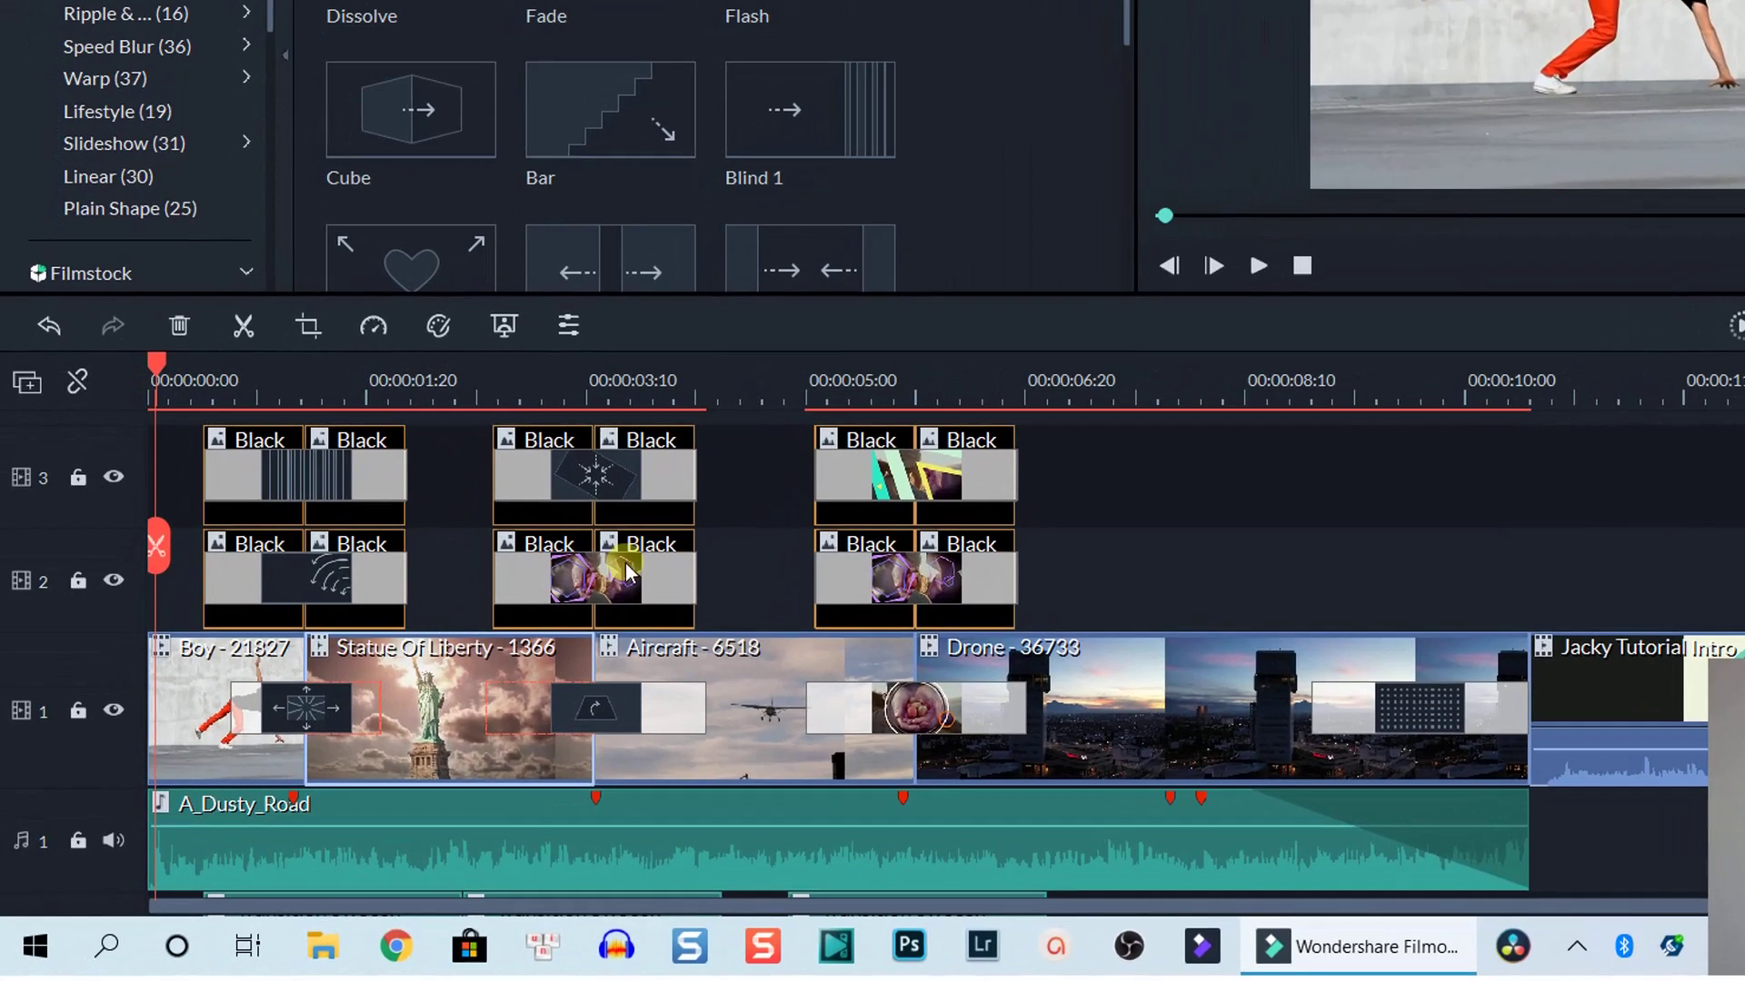
scroll(480, 661, up, 1)
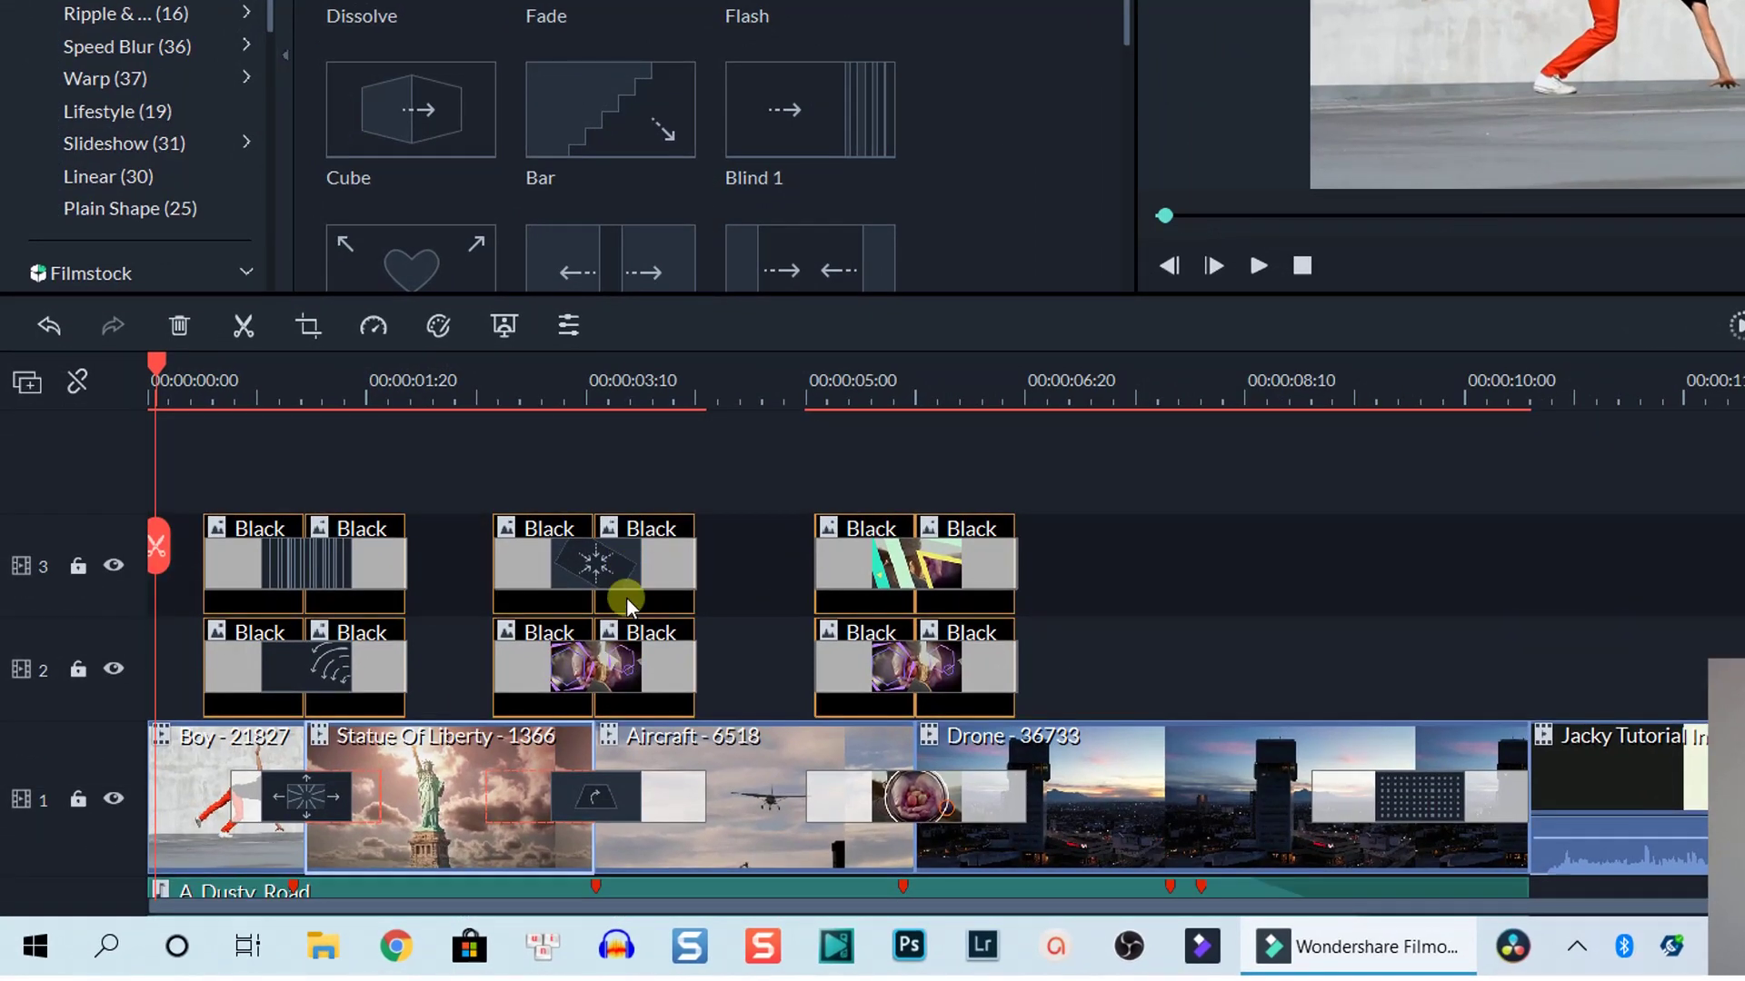
click(1045, 777)
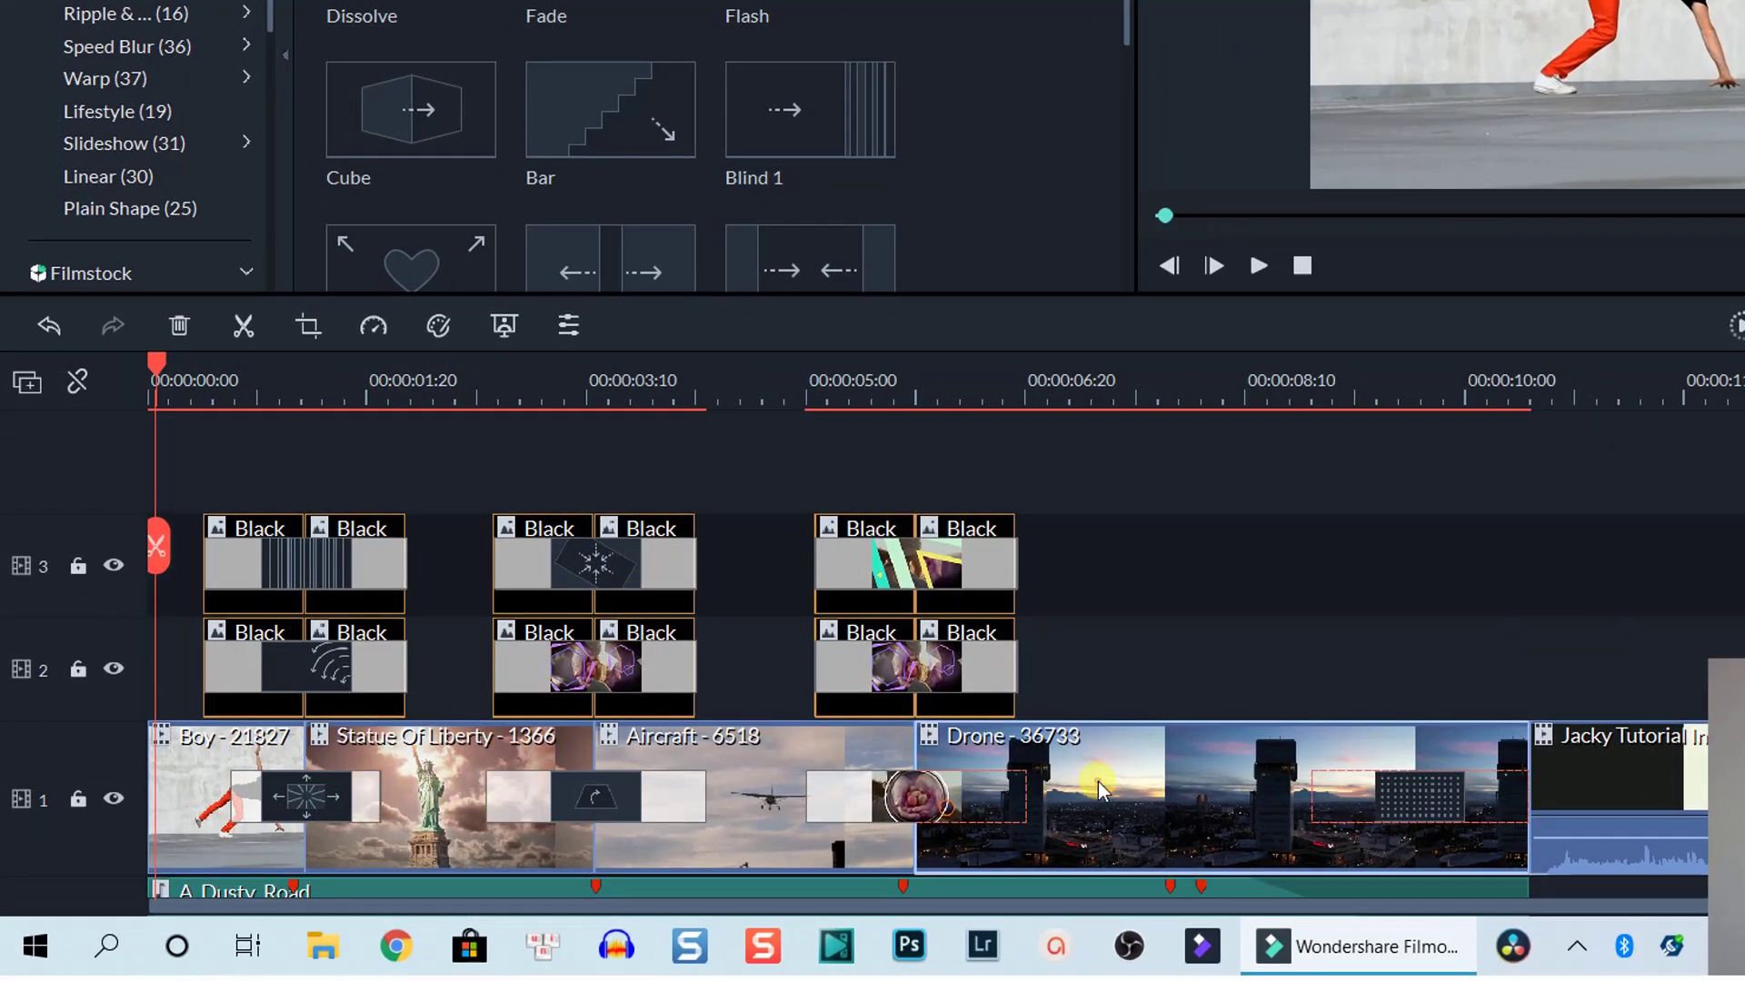
click(318, 812)
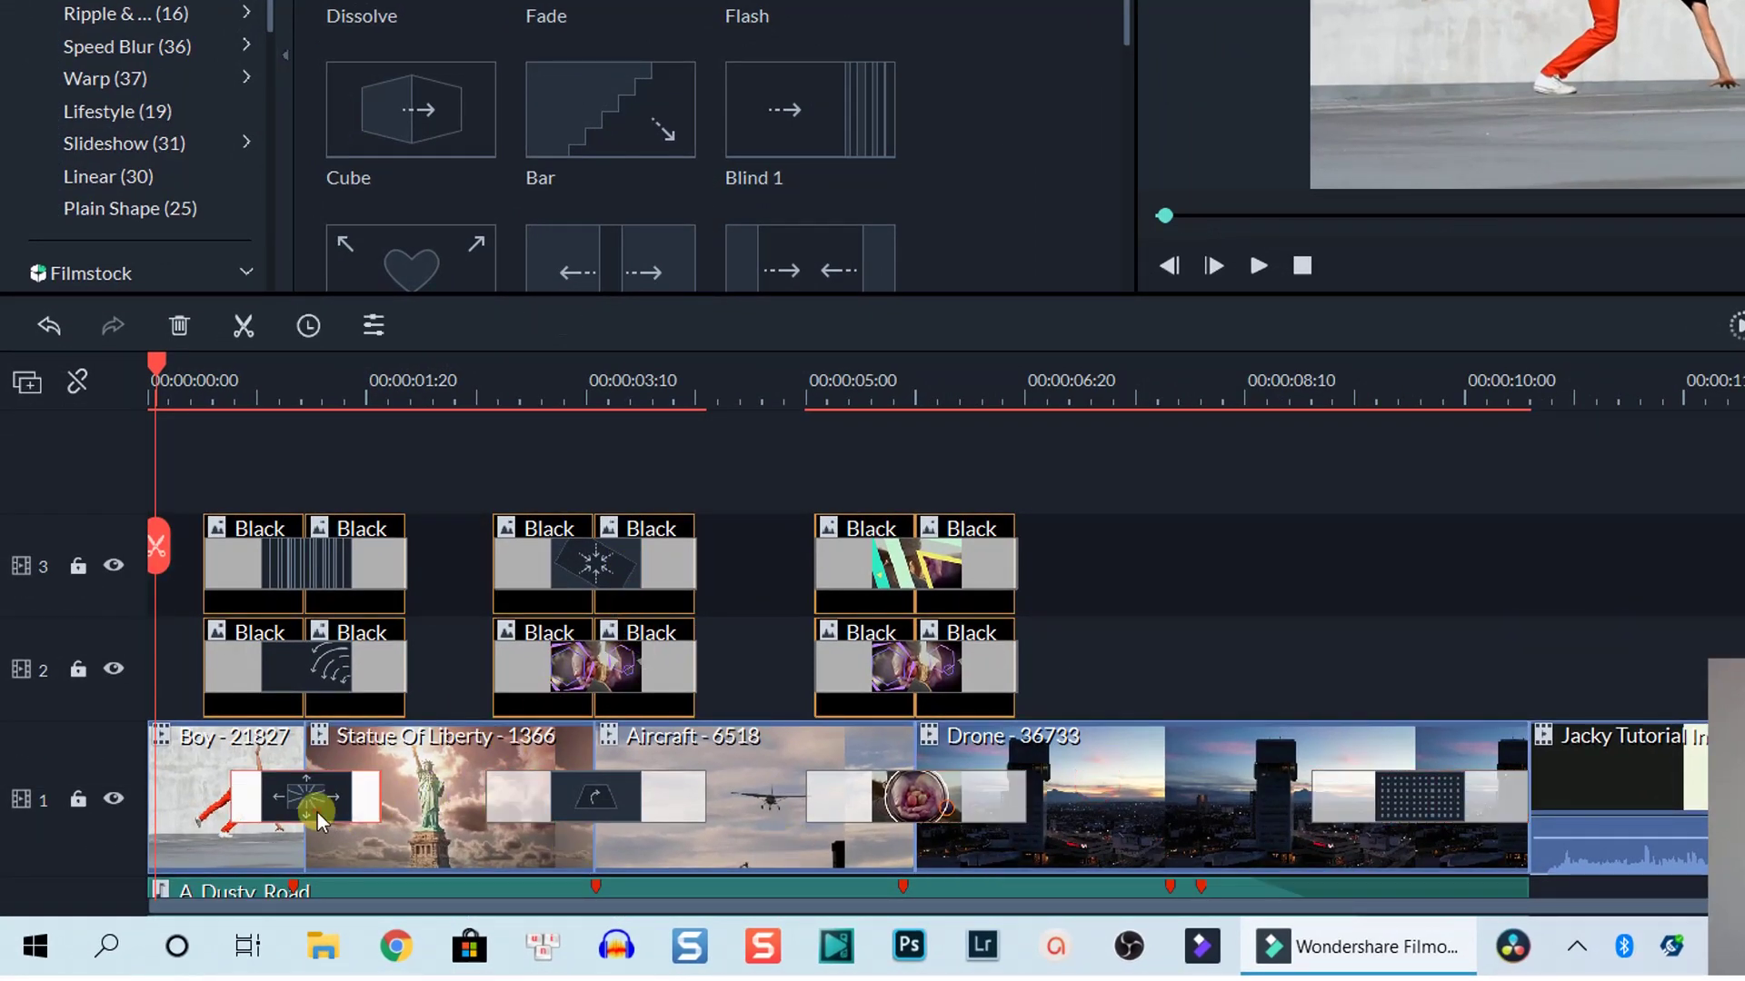
click(600, 786)
click(927, 800)
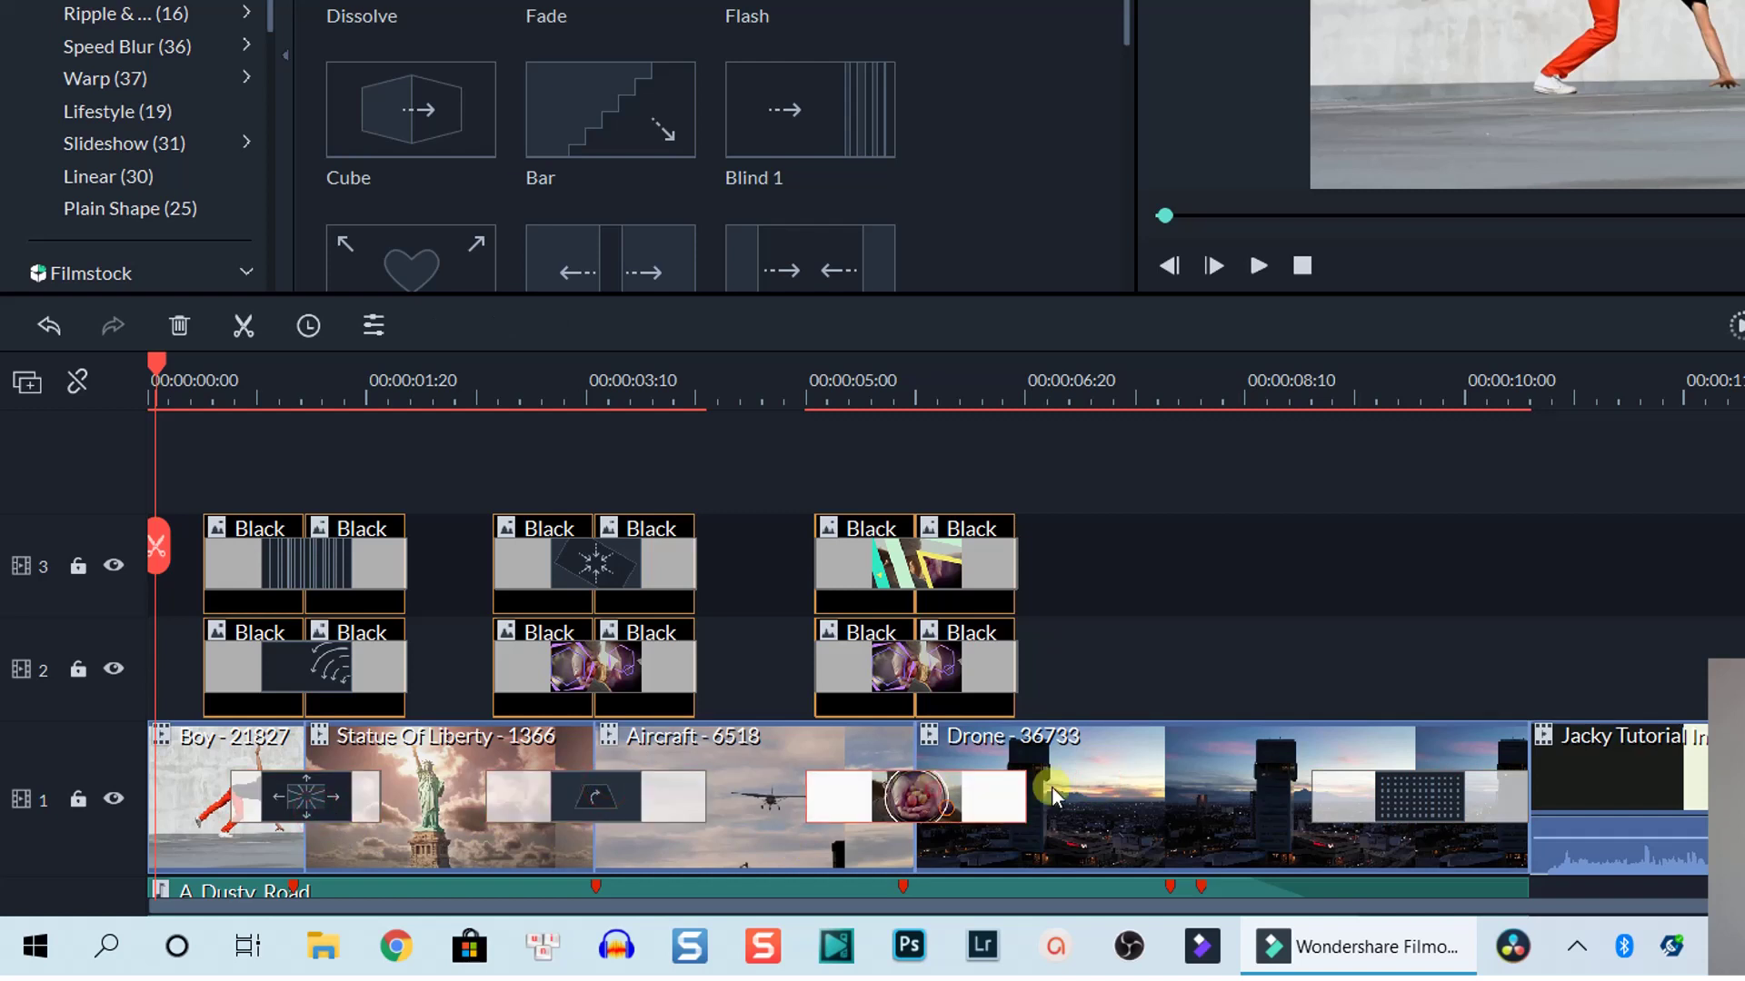
click(1416, 787)
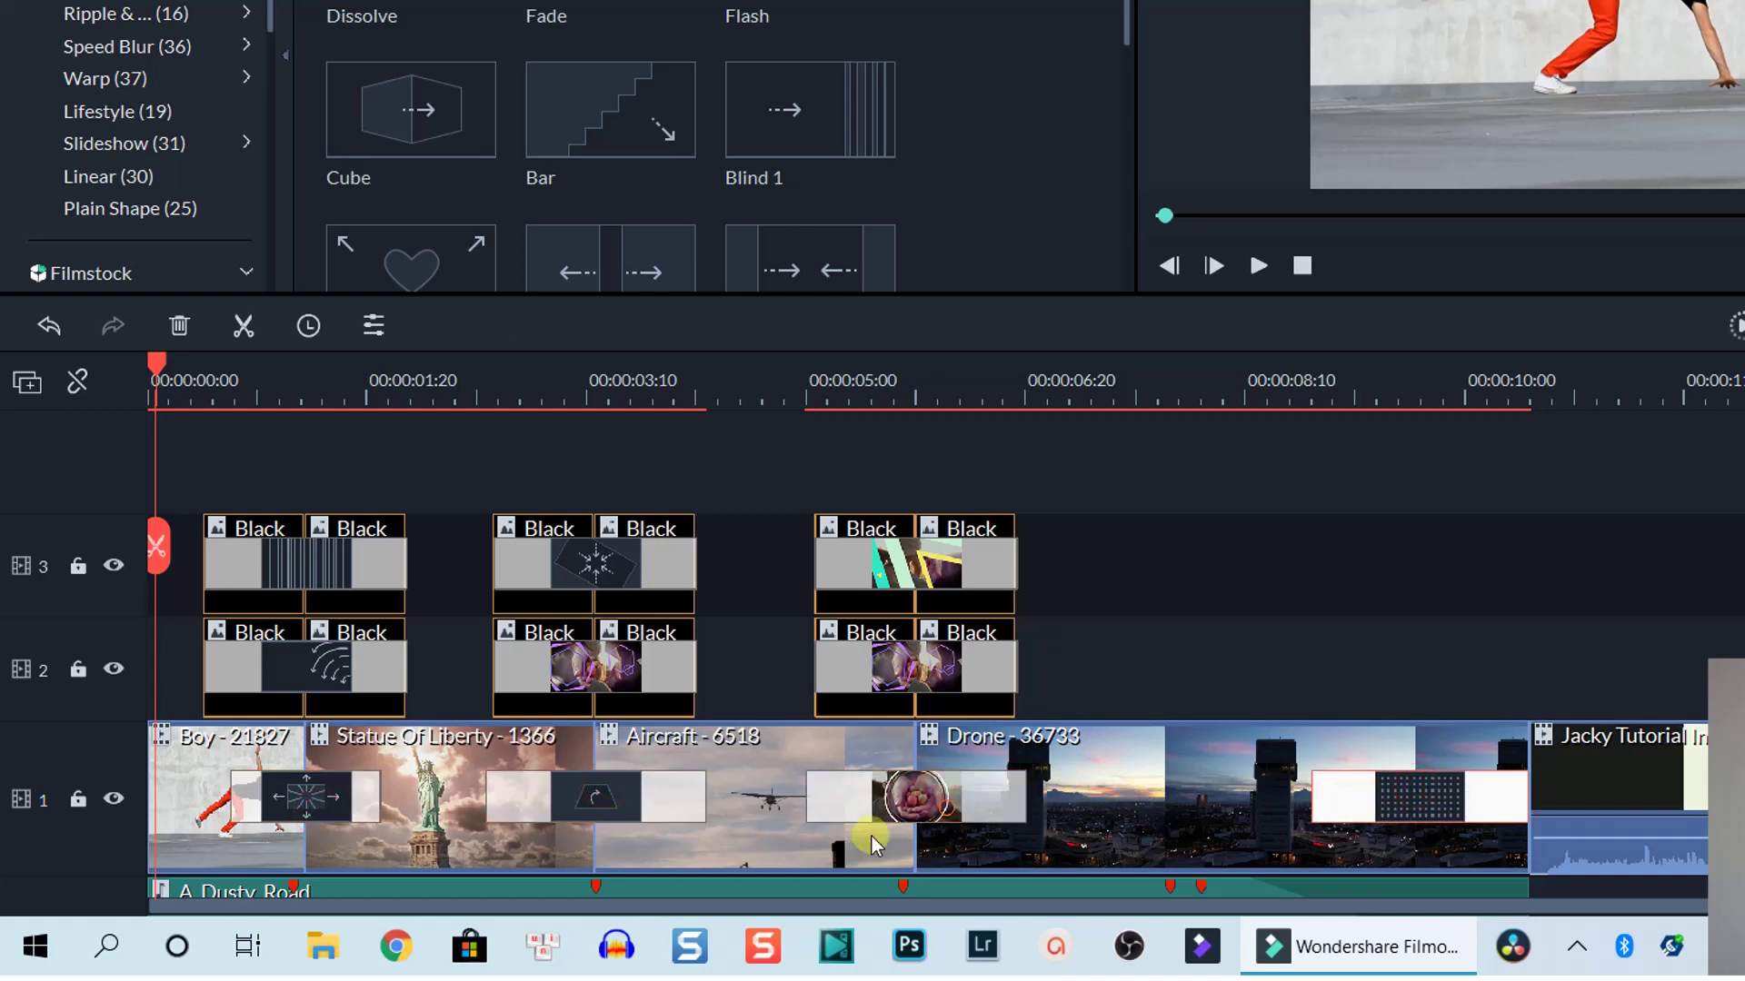
click(315, 665)
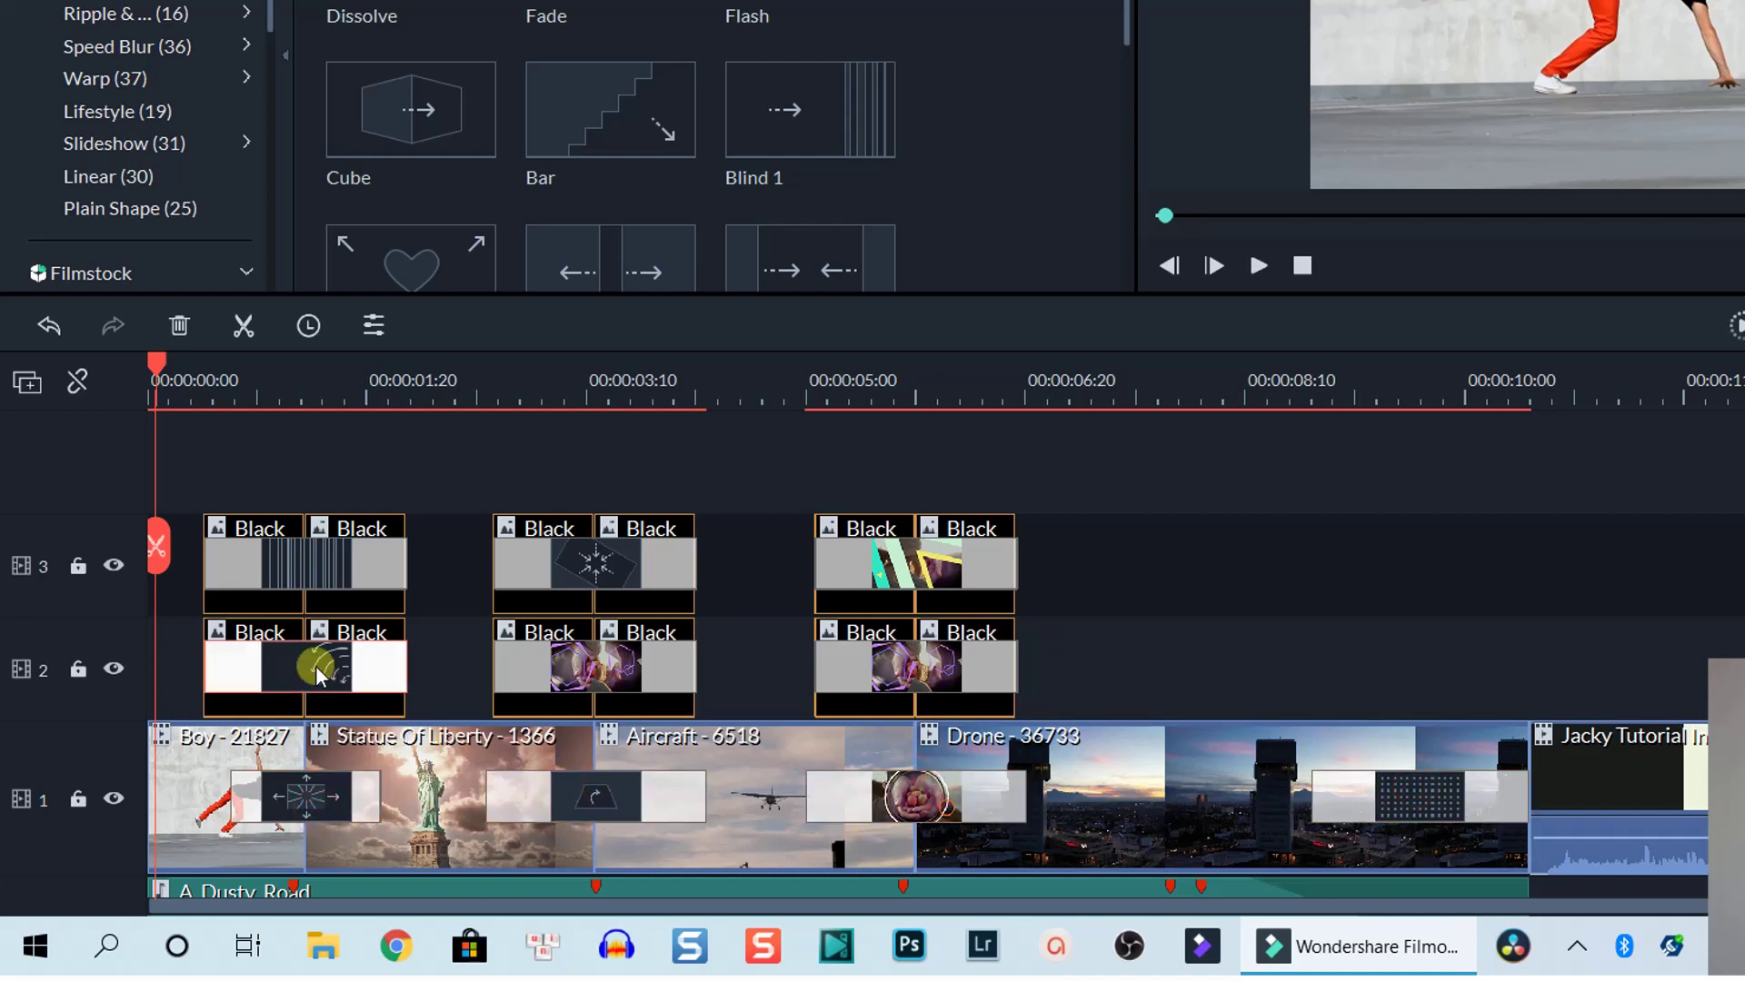
click(331, 569)
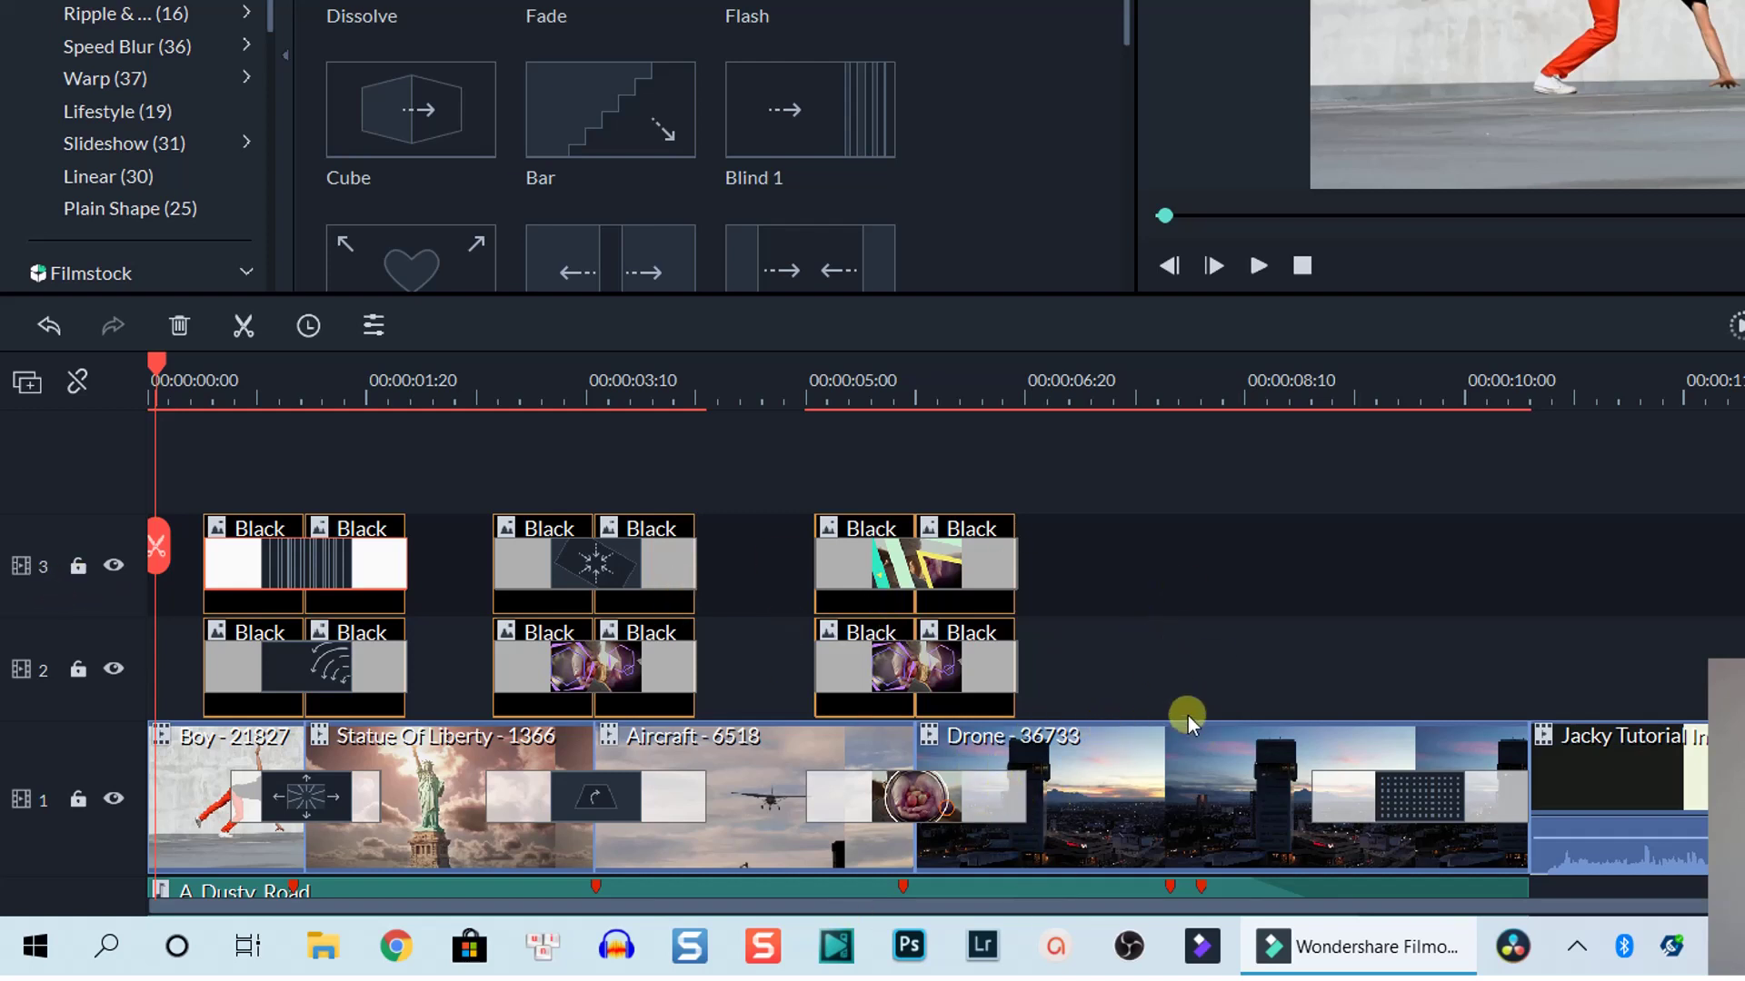
Step: Clear the timeline by deleting all clips, overlays, transitions and audio from every track
scroll(1186, 716, down, 1)
click(1201, 632)
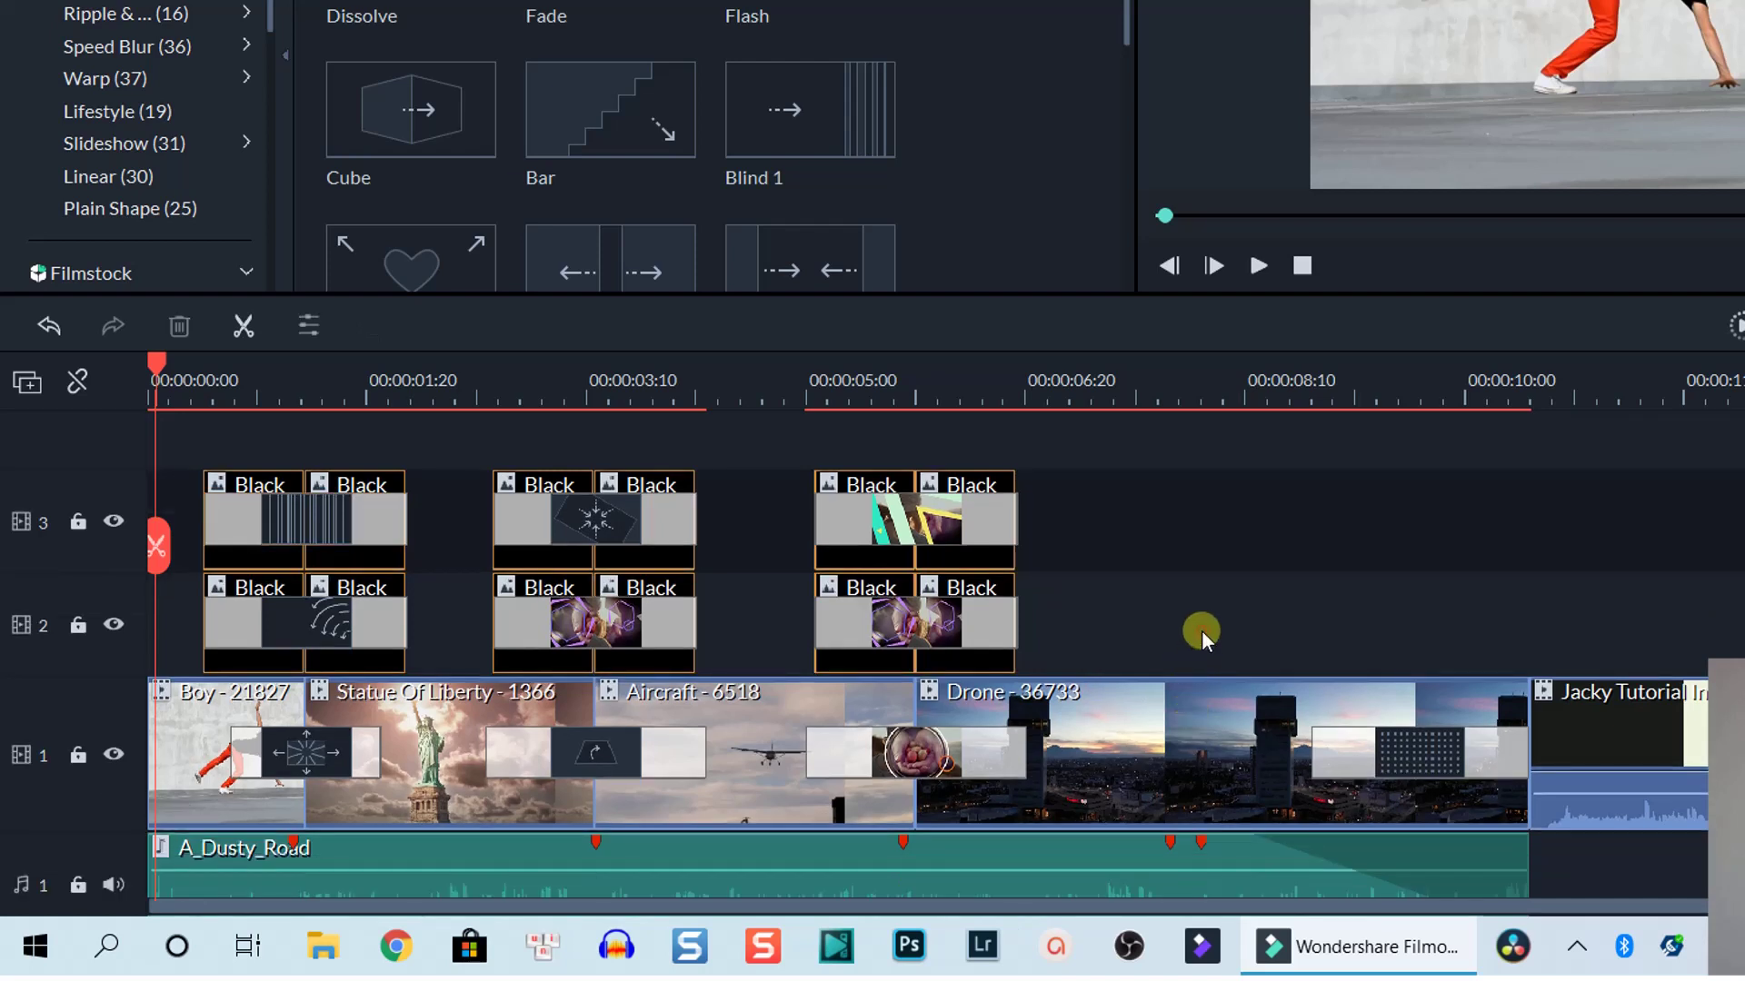
key(ctrl+a)
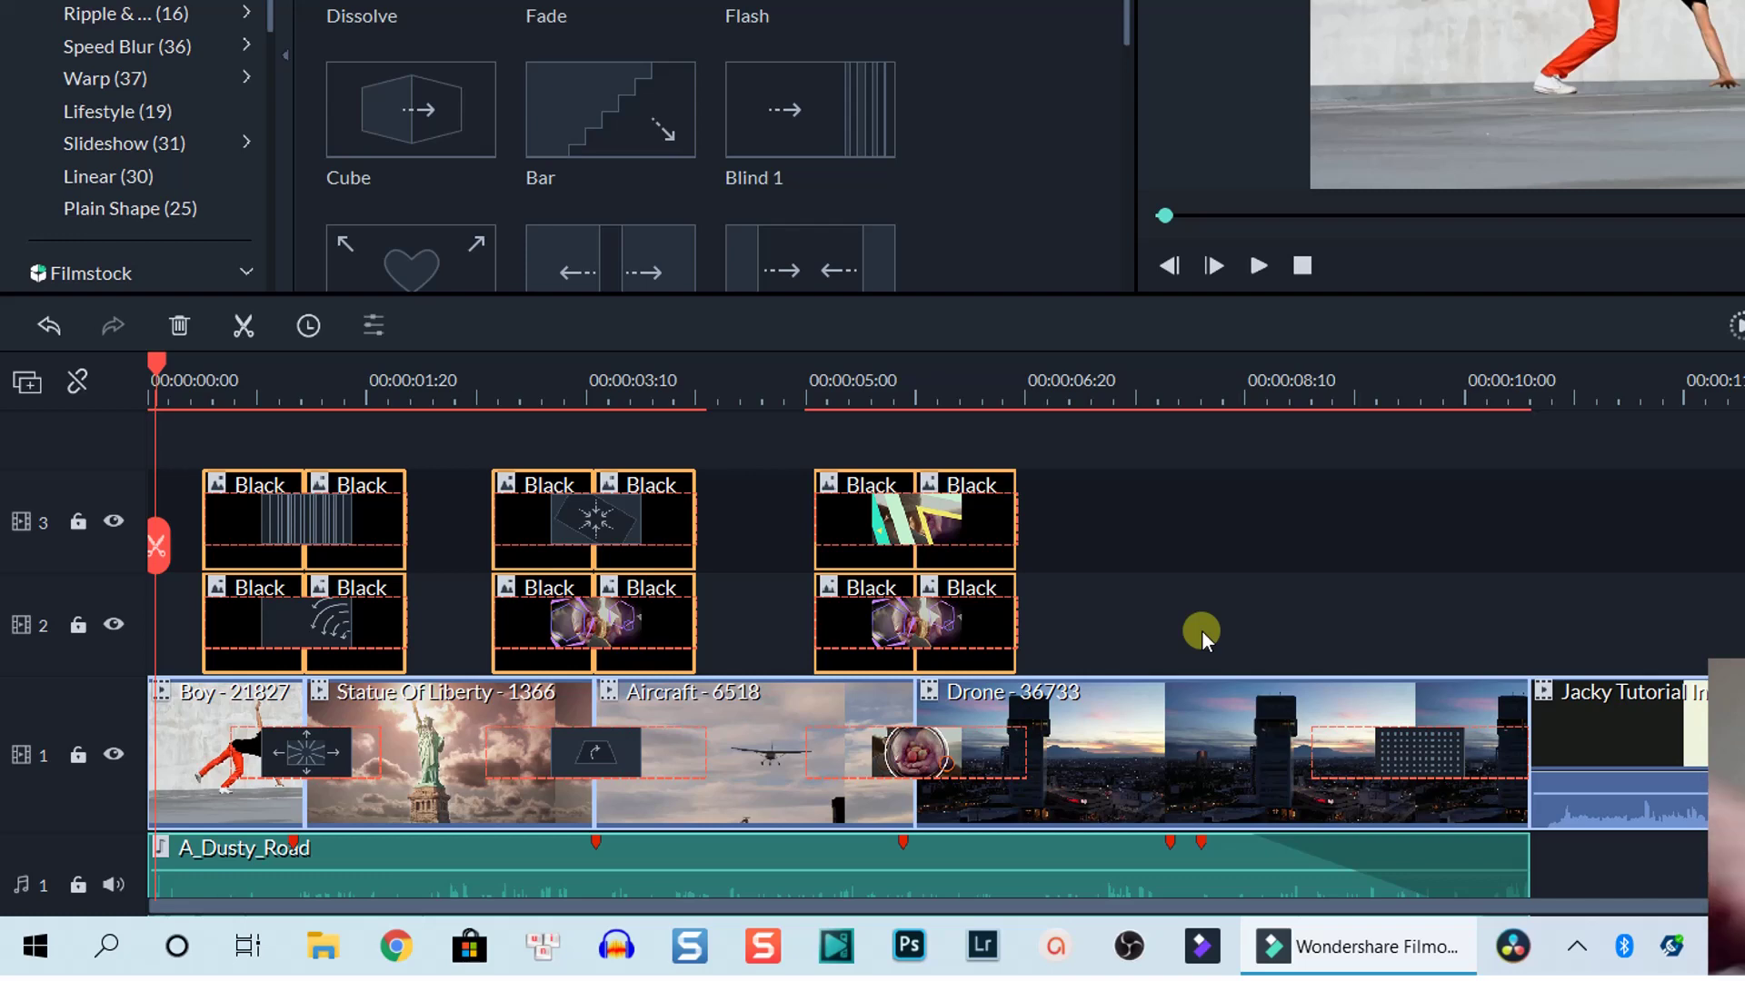
key(Delete)
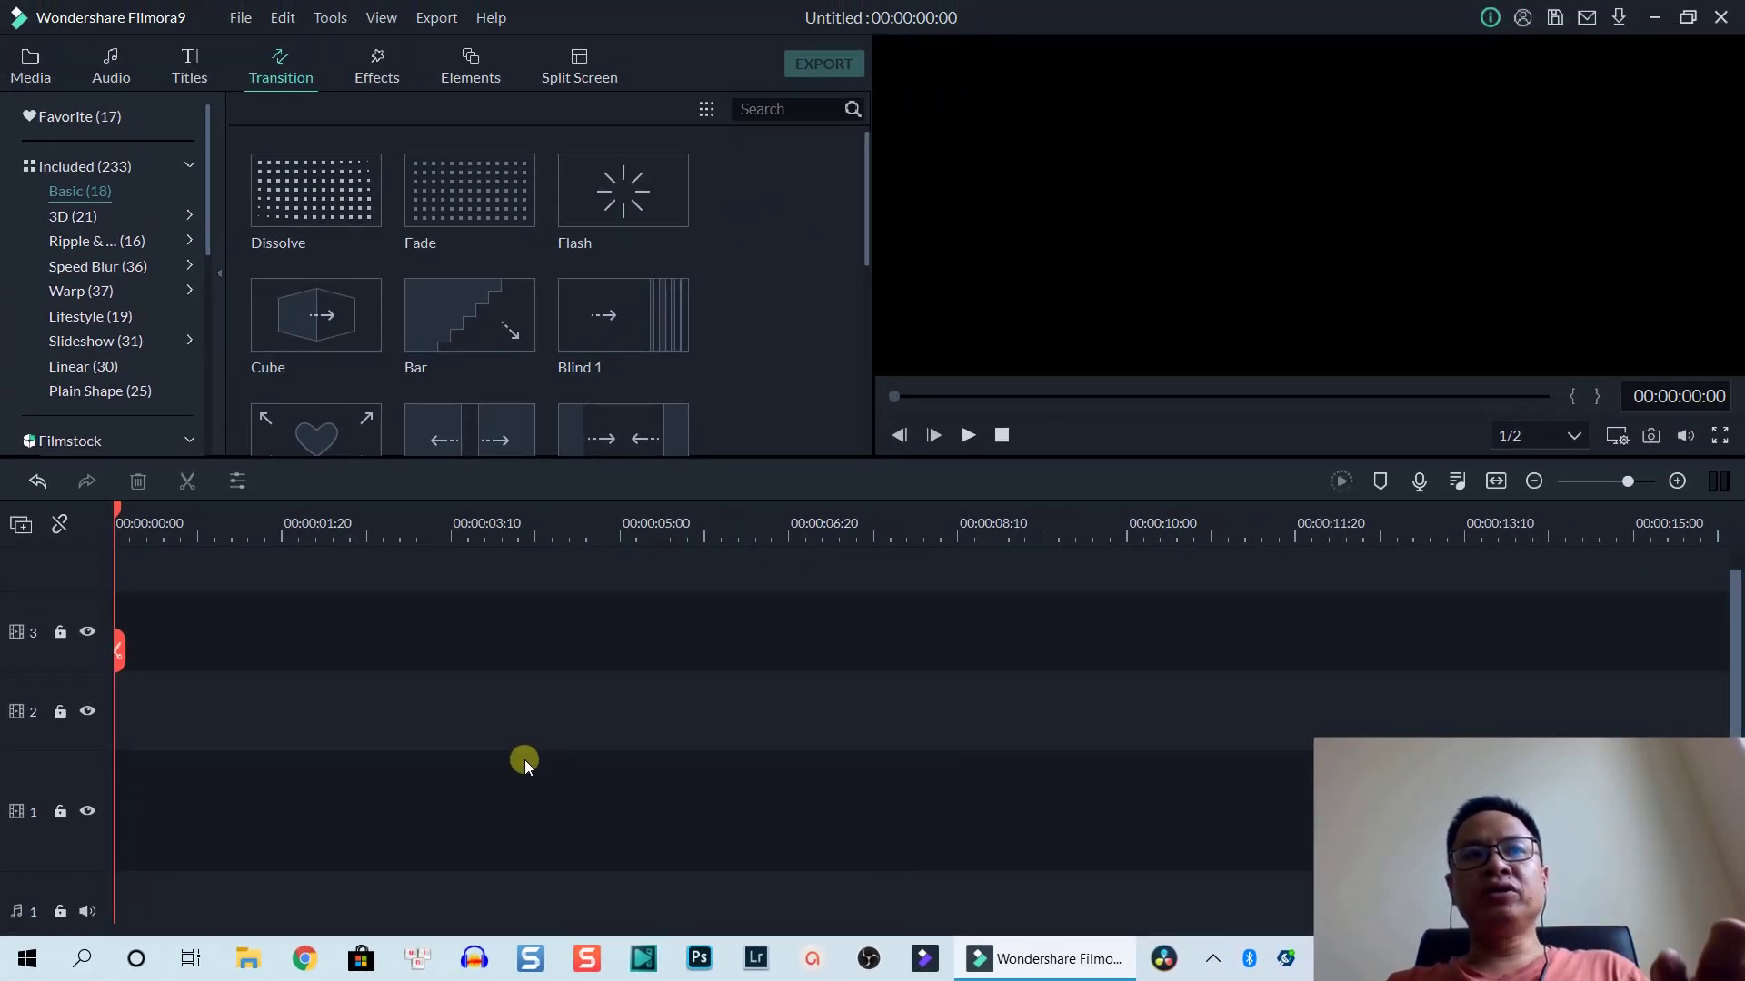
Step: Place the A_Dusty_Road music from the project media folder at the start of audio track 1
click(30, 65)
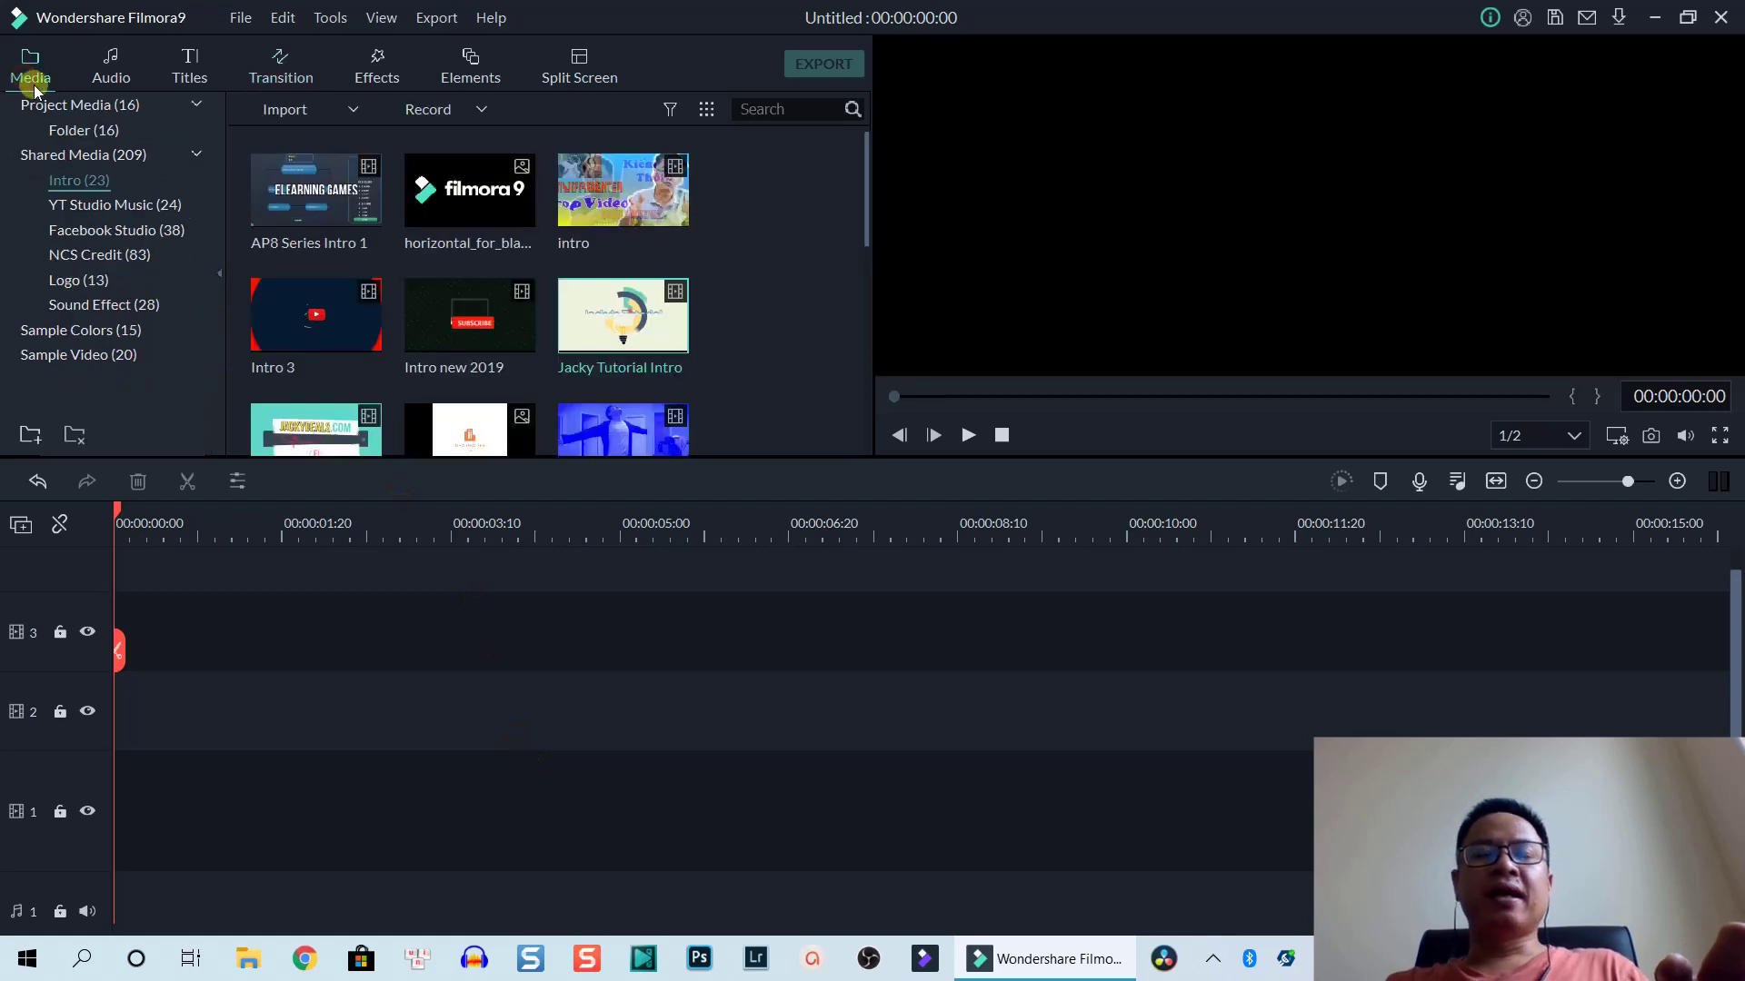
click(60, 132)
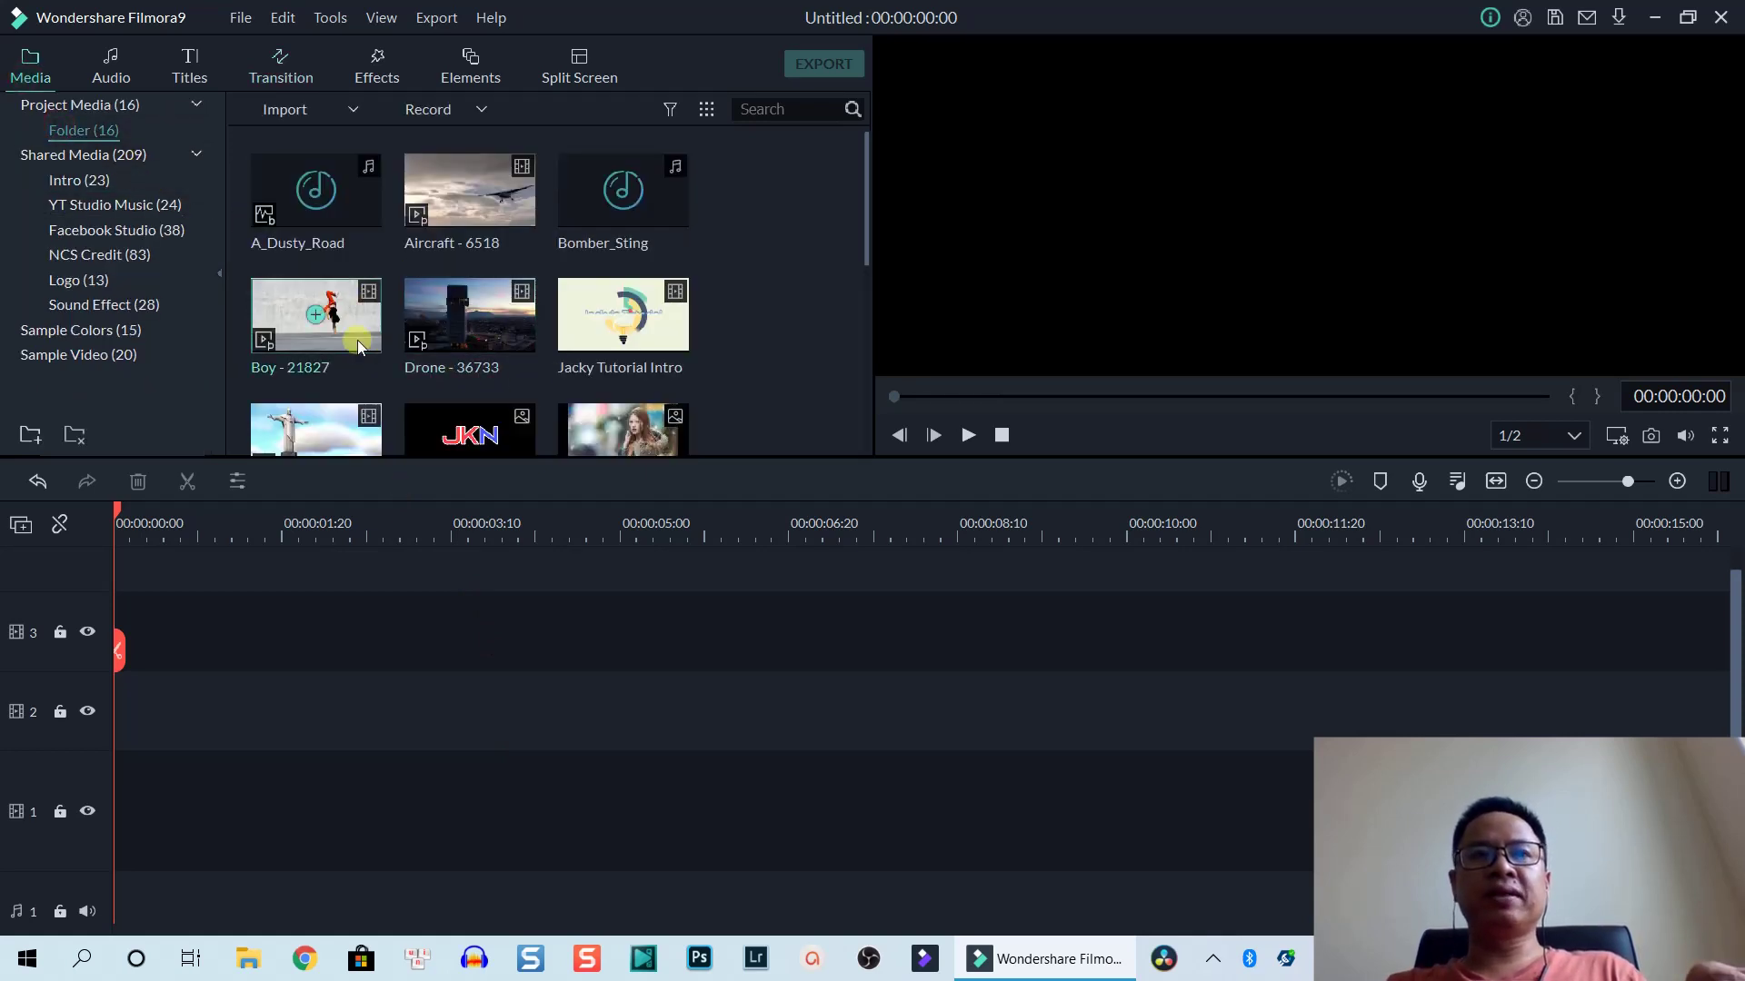
drag(350, 233, 124, 819)
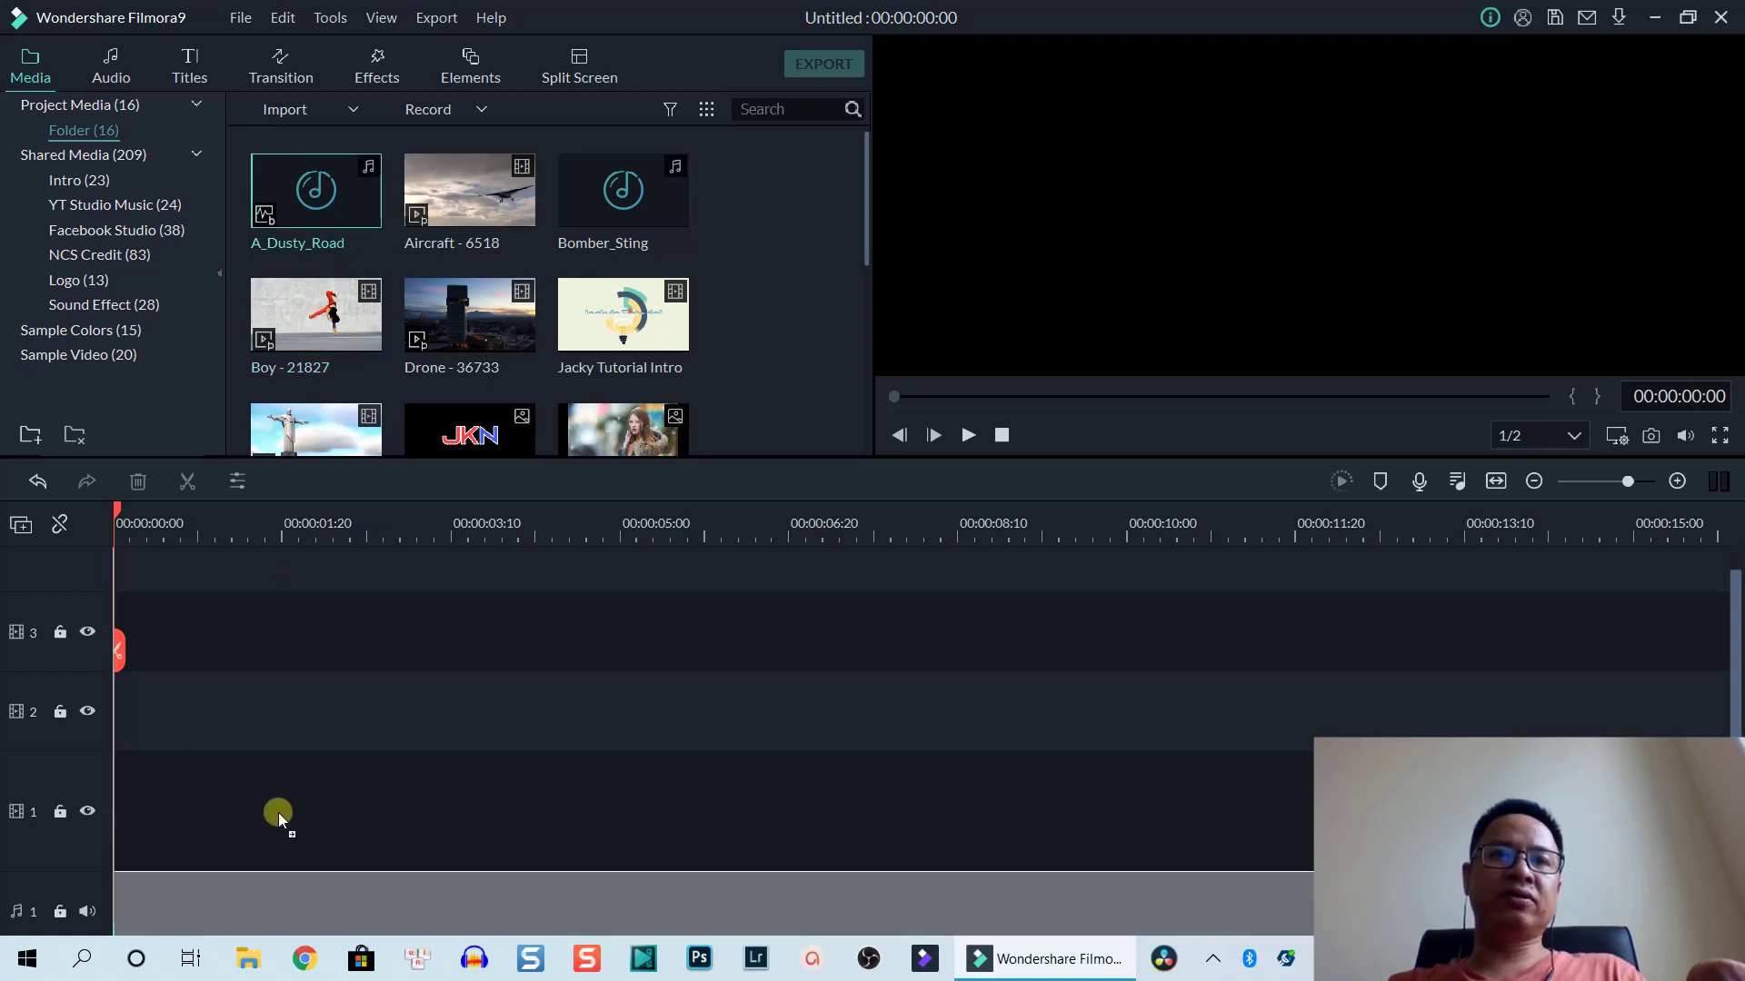
drag(278, 812, 278, 812)
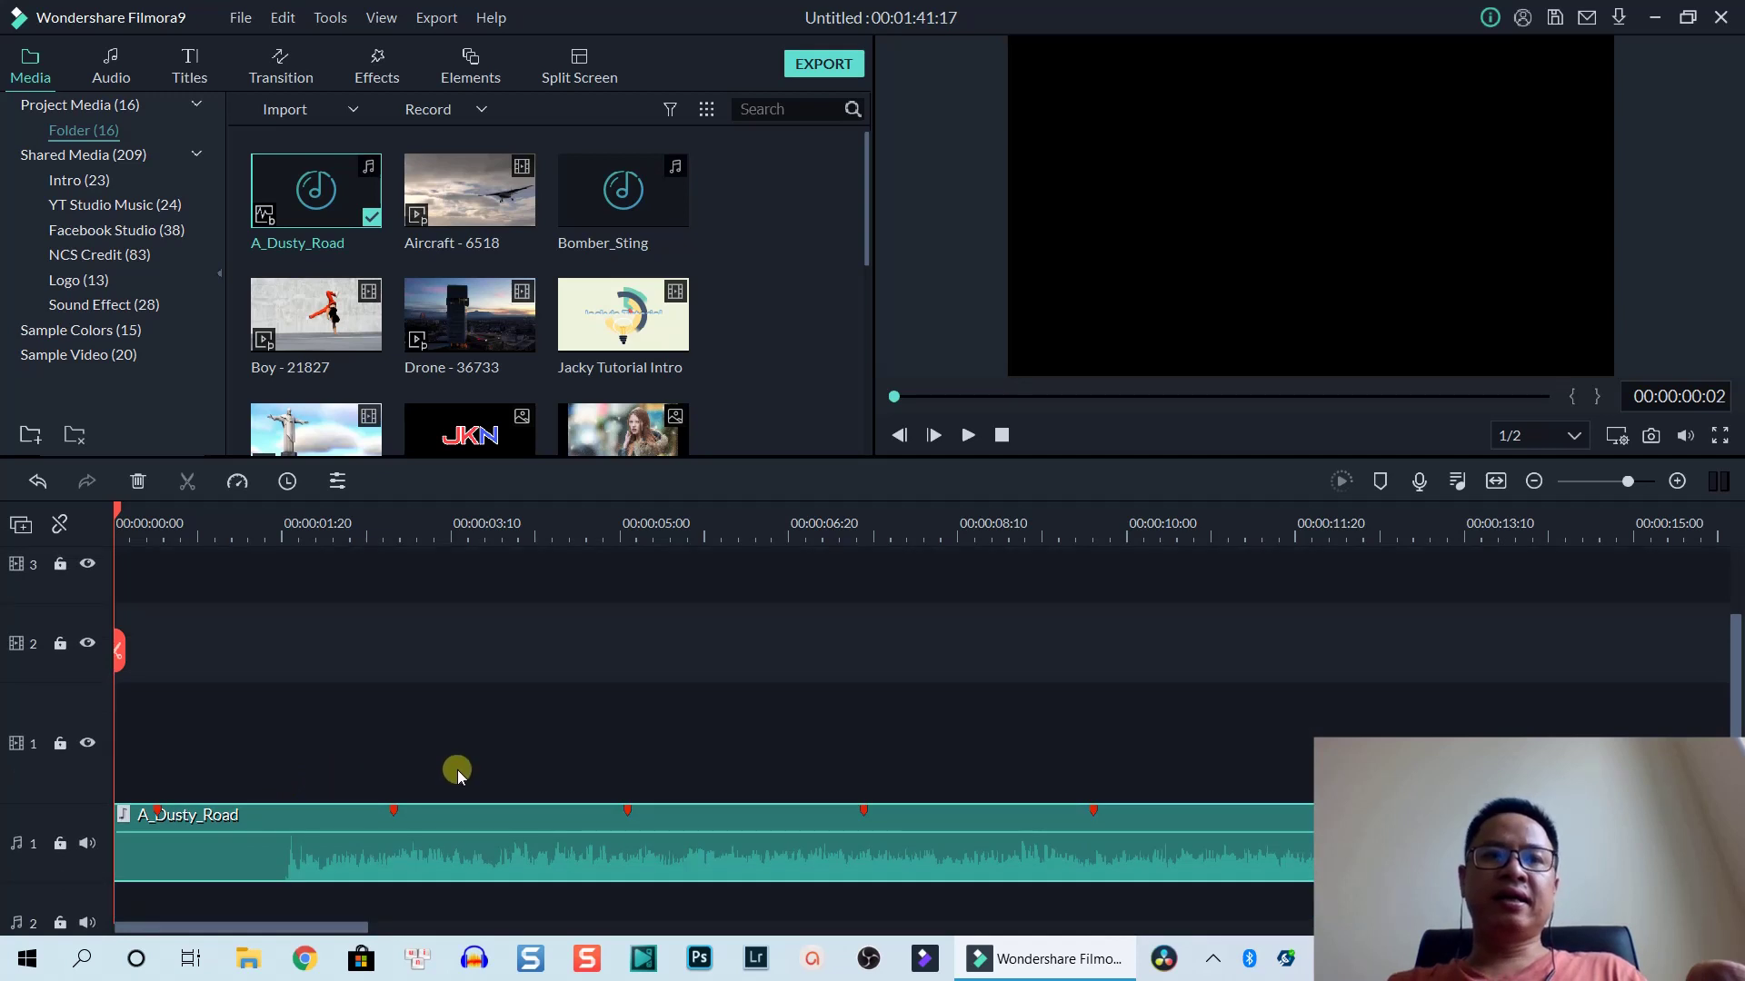
Step: Cut the quiet opening off A_Dusty_Road at 00:00:01:22 and close the gap so the music starts at zero
click(272, 525)
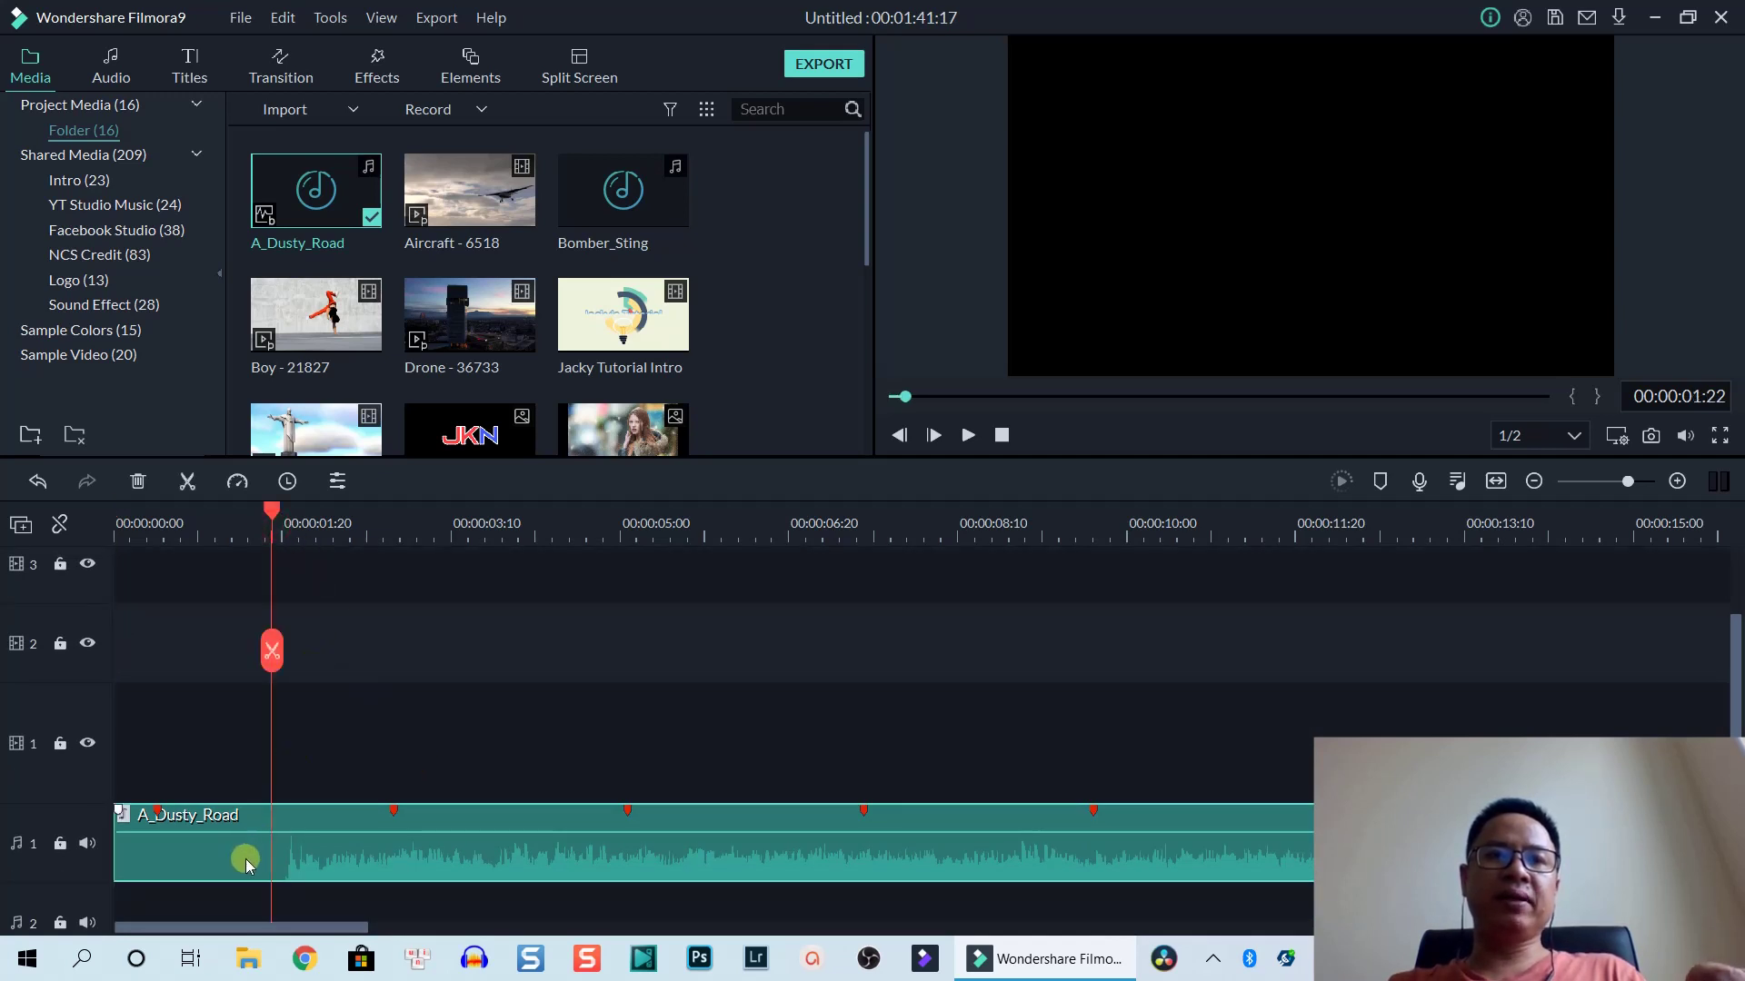
click(271, 651)
click(229, 859)
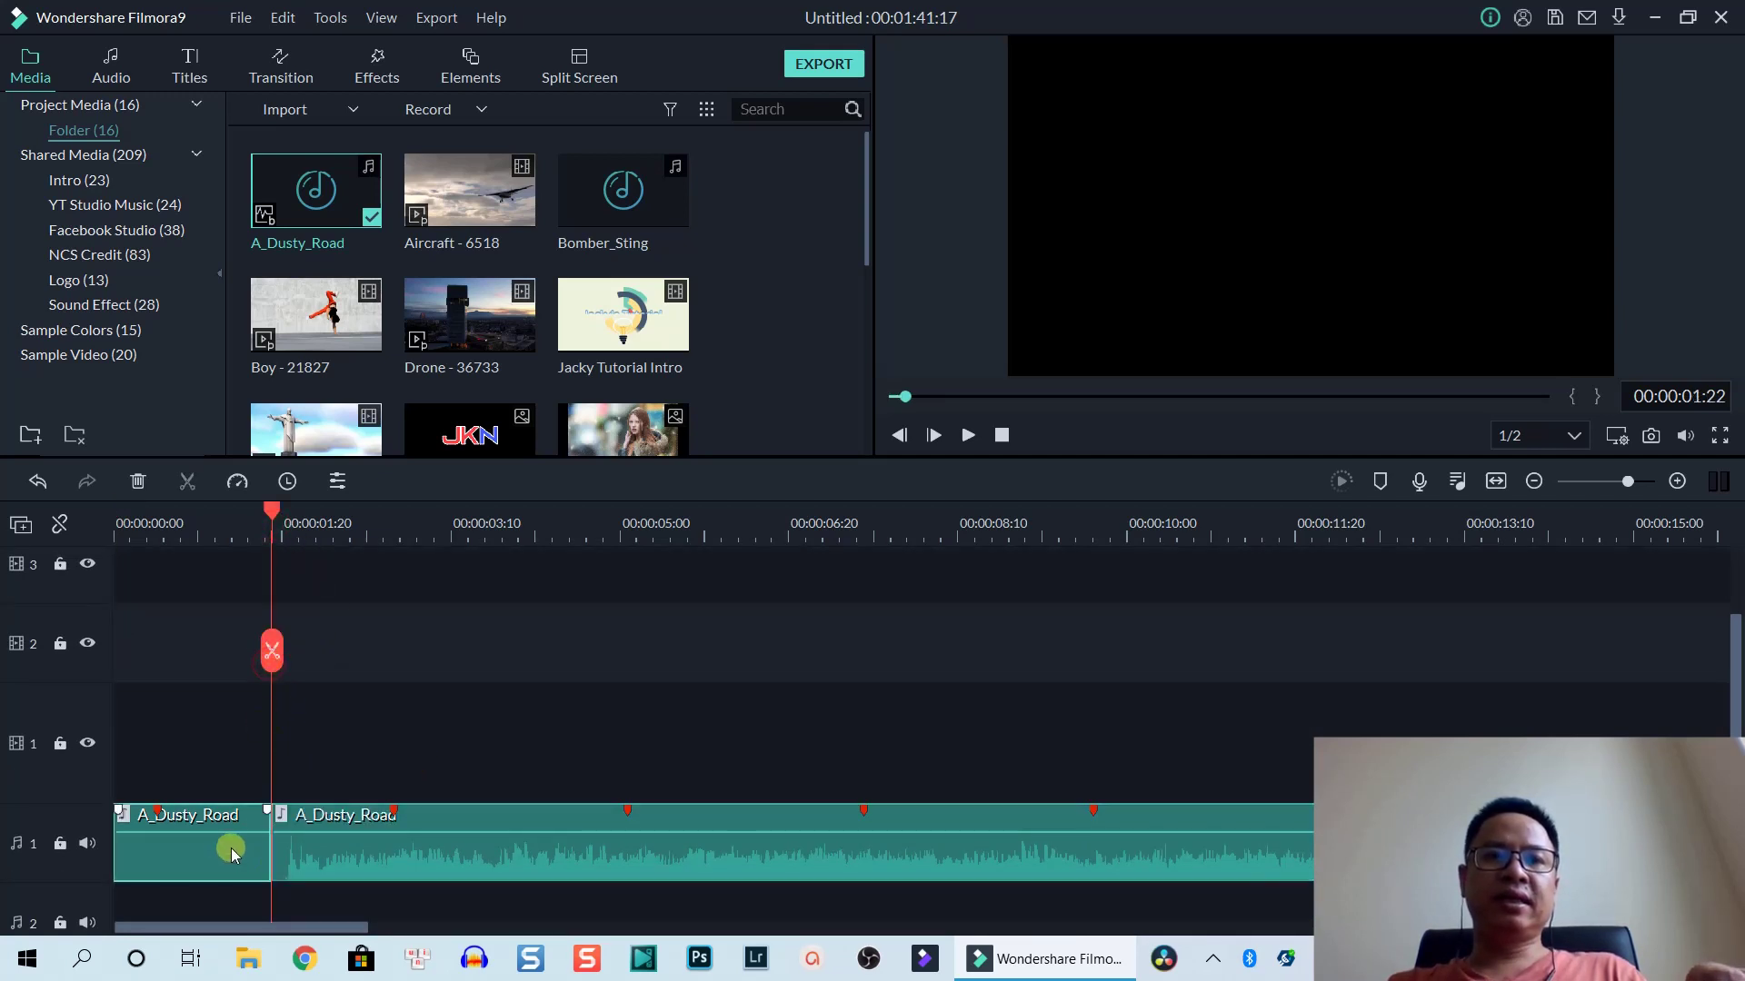
key(Delete)
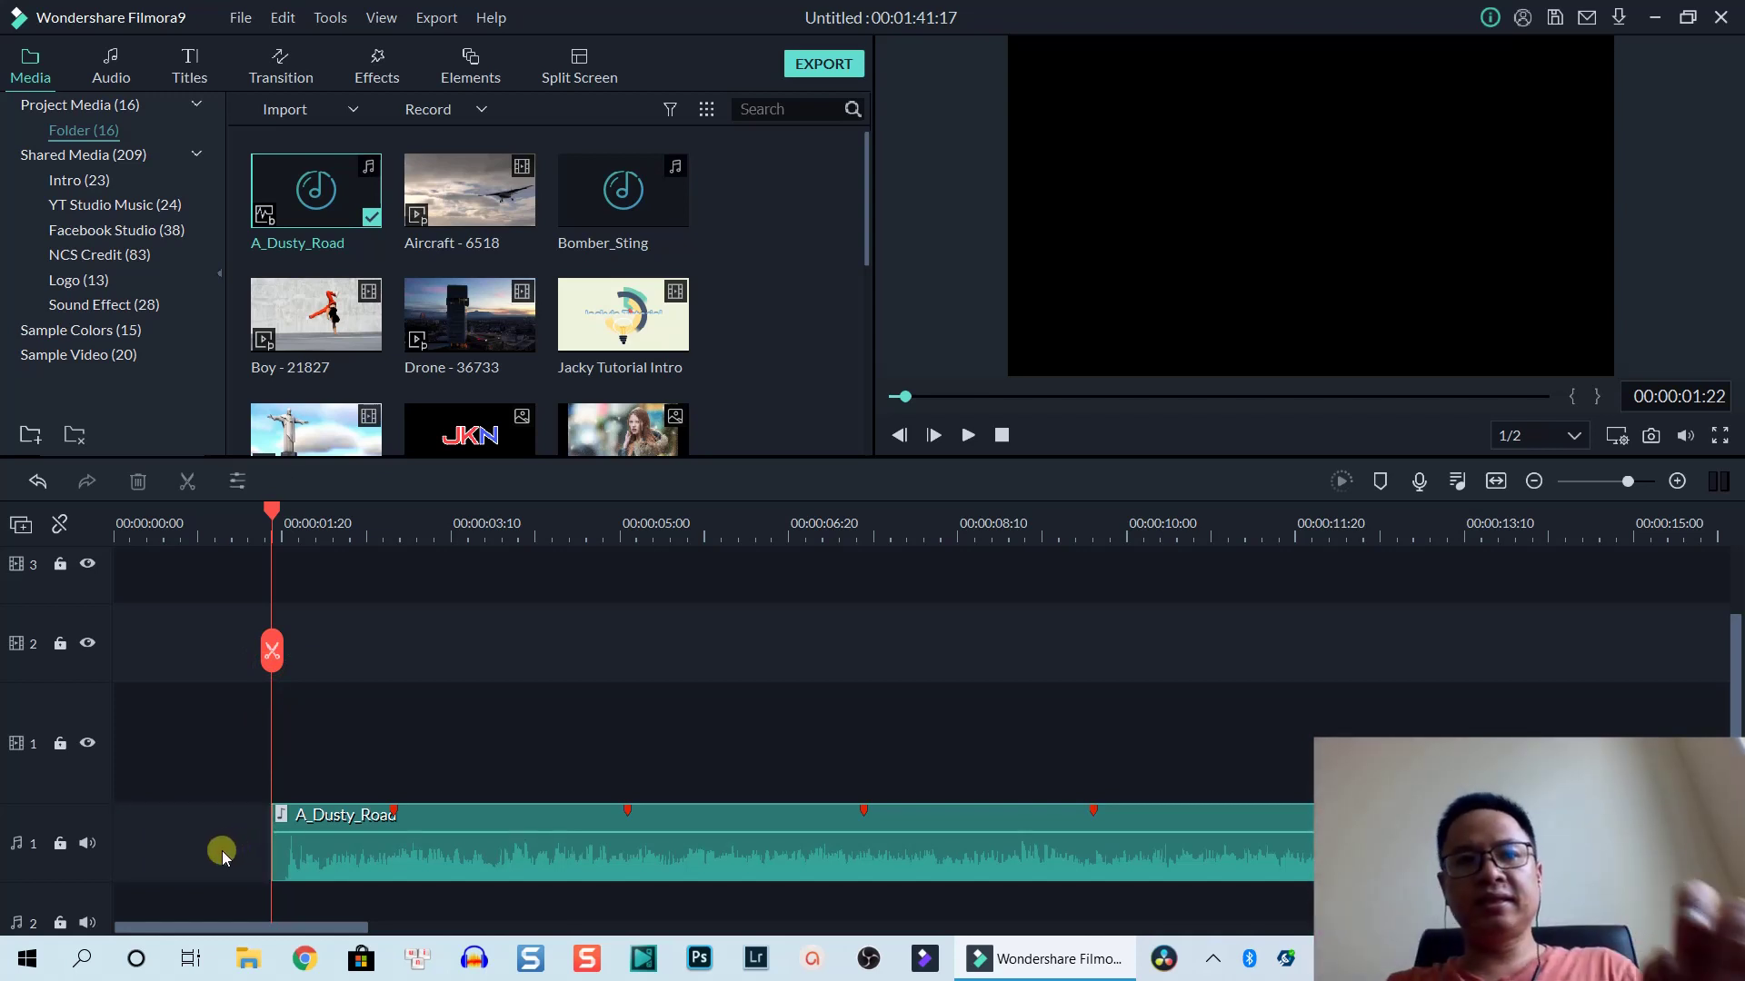
right_click(220, 854)
click(238, 862)
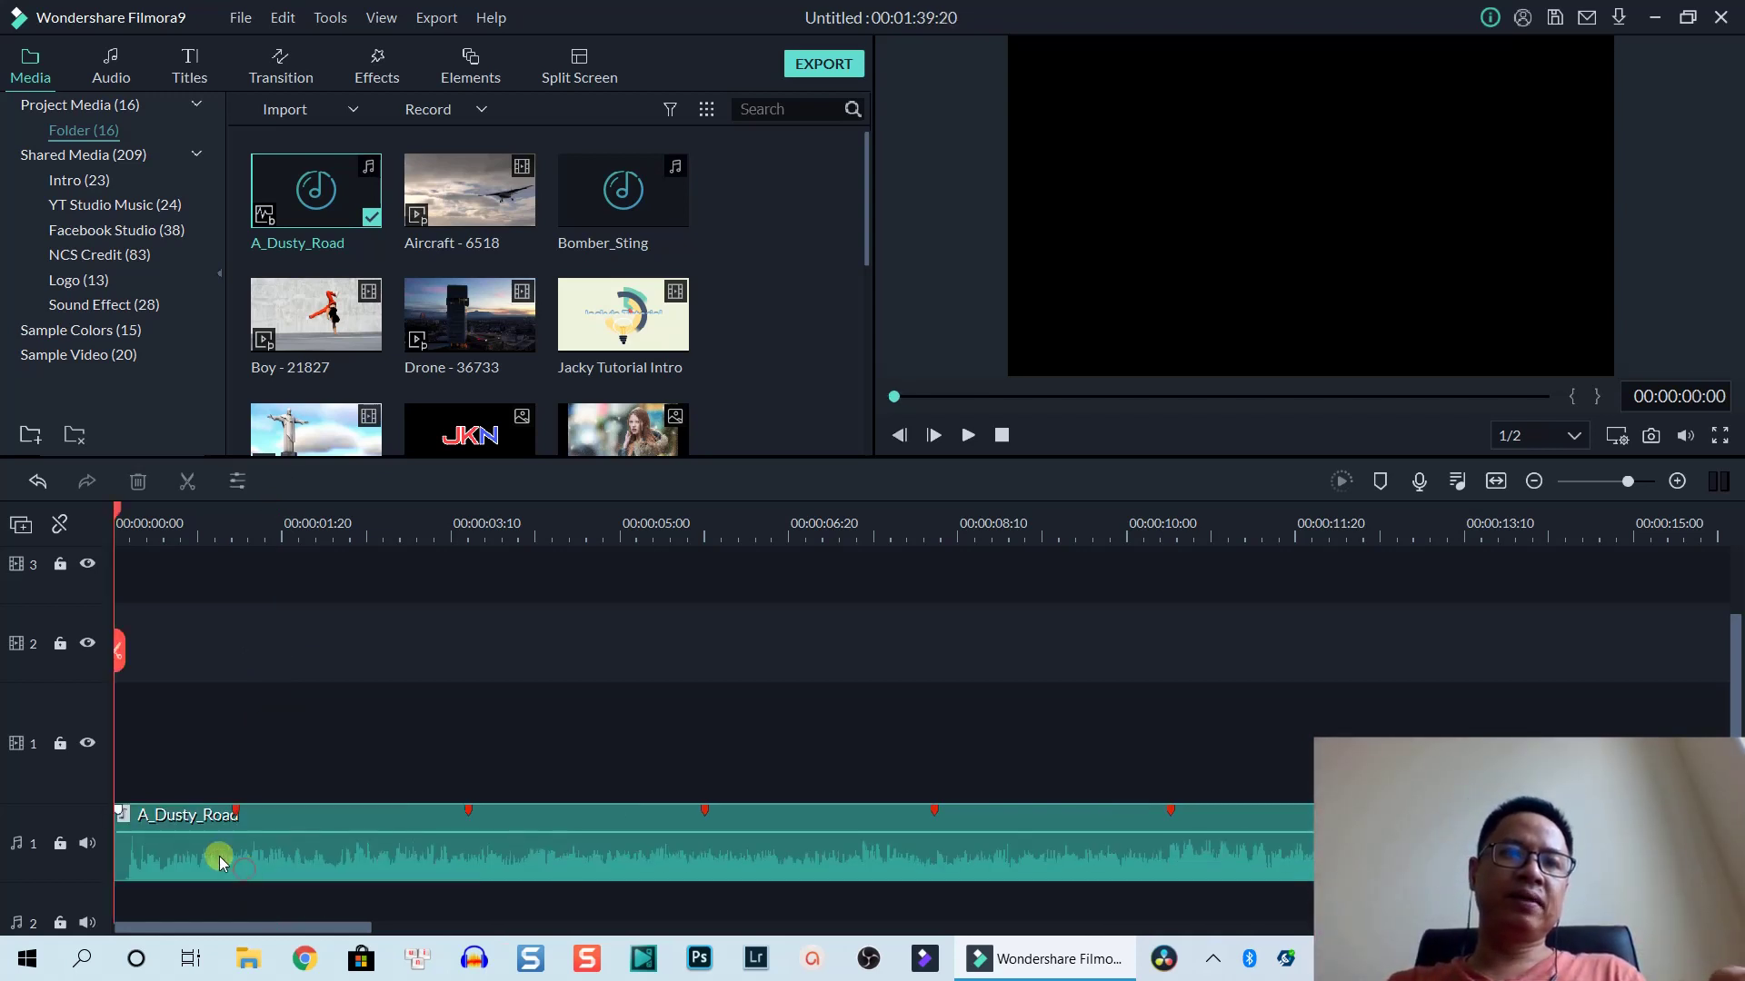
Step: Preview Boy - 21827, place it on video track 1 with the project matched to 1920 x 1080 30fps, and trim it to the first music marker
click(339, 338)
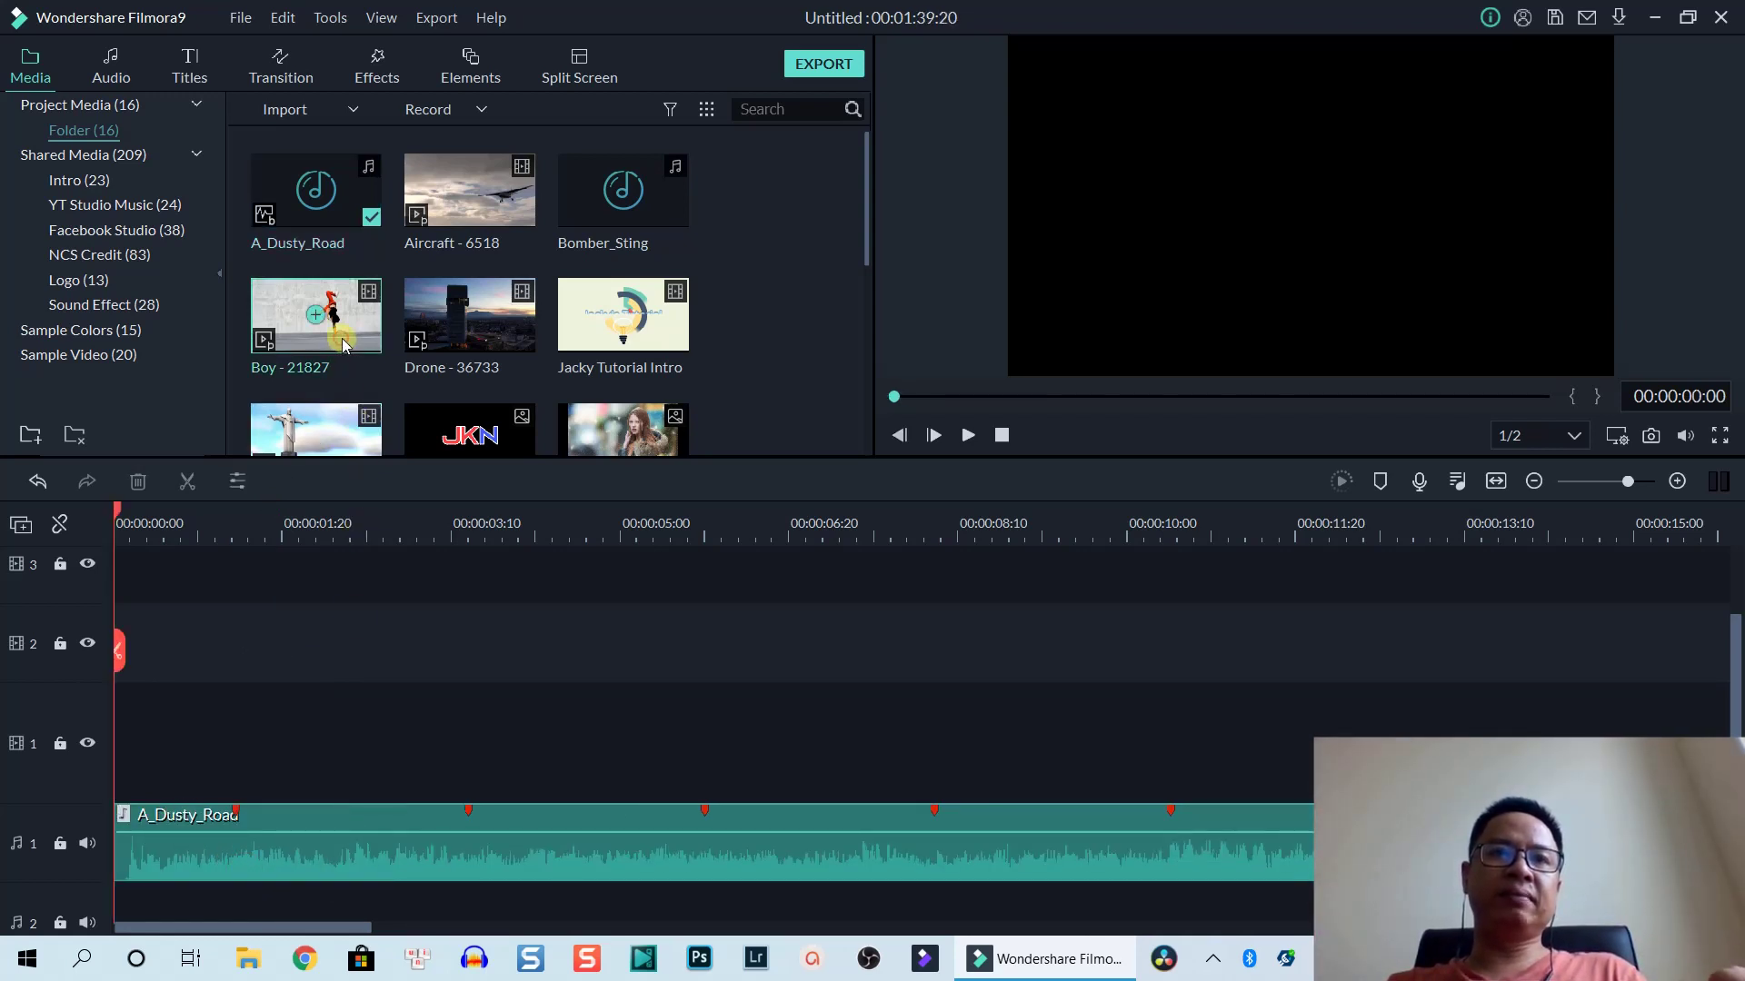
key(space)
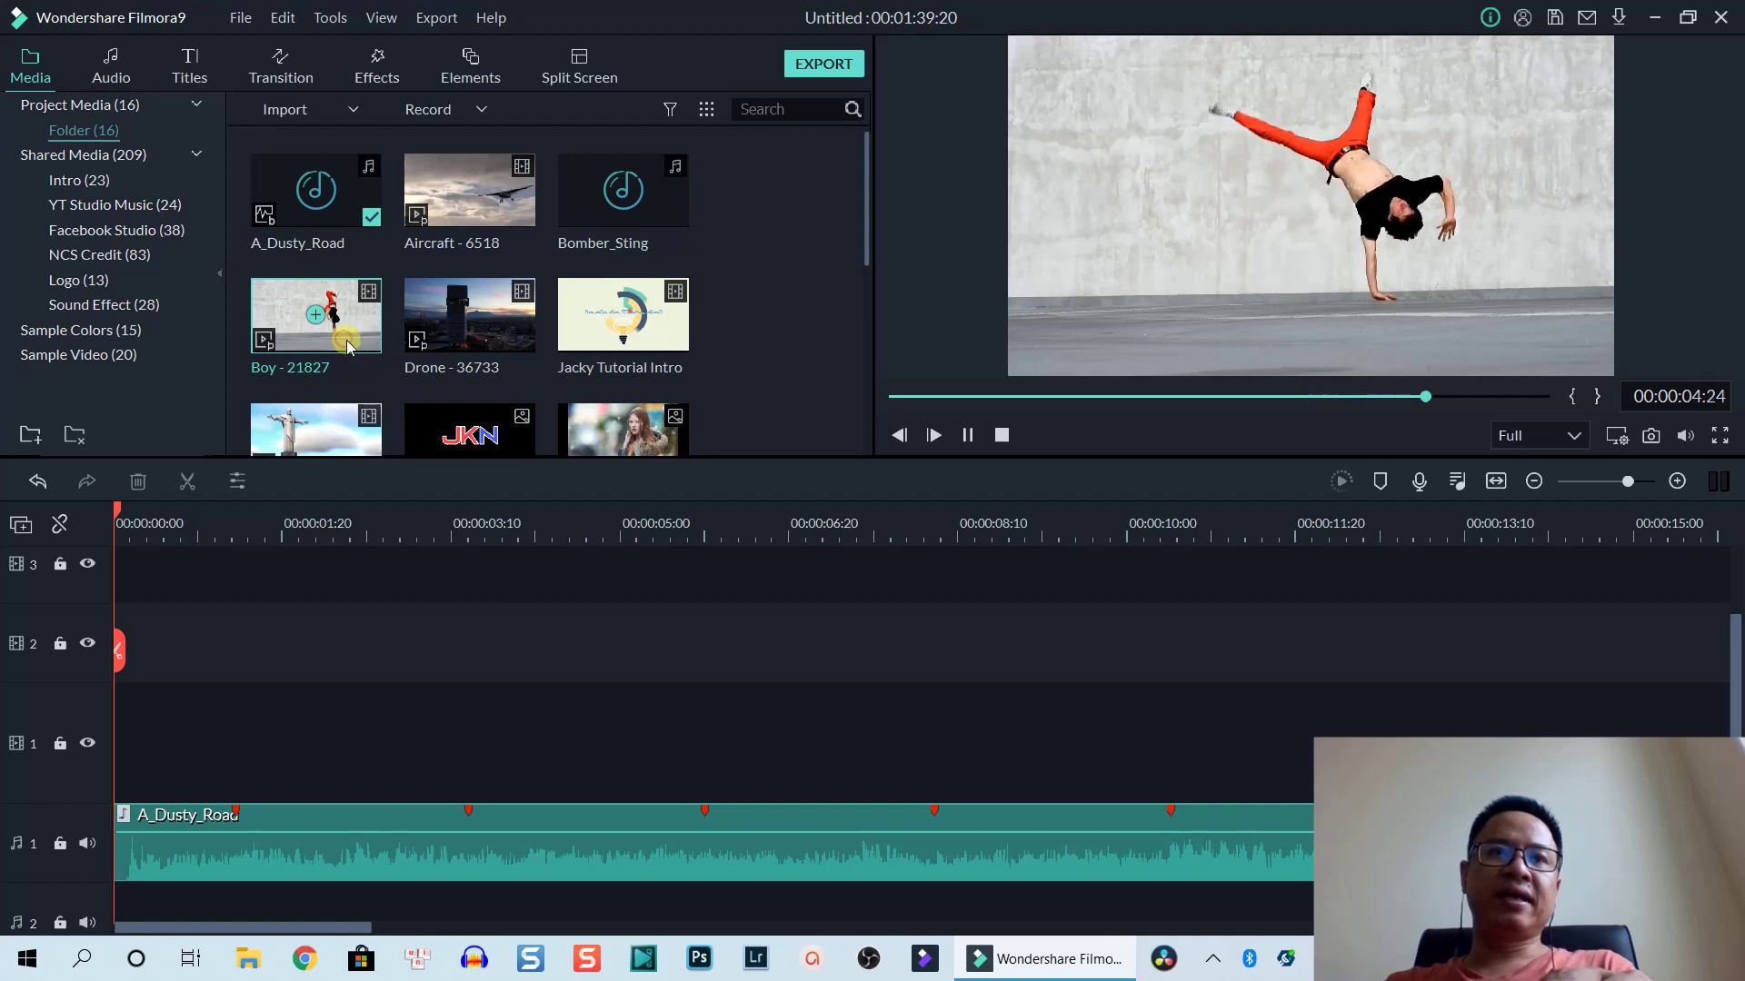
drag(345, 338, 149, 755)
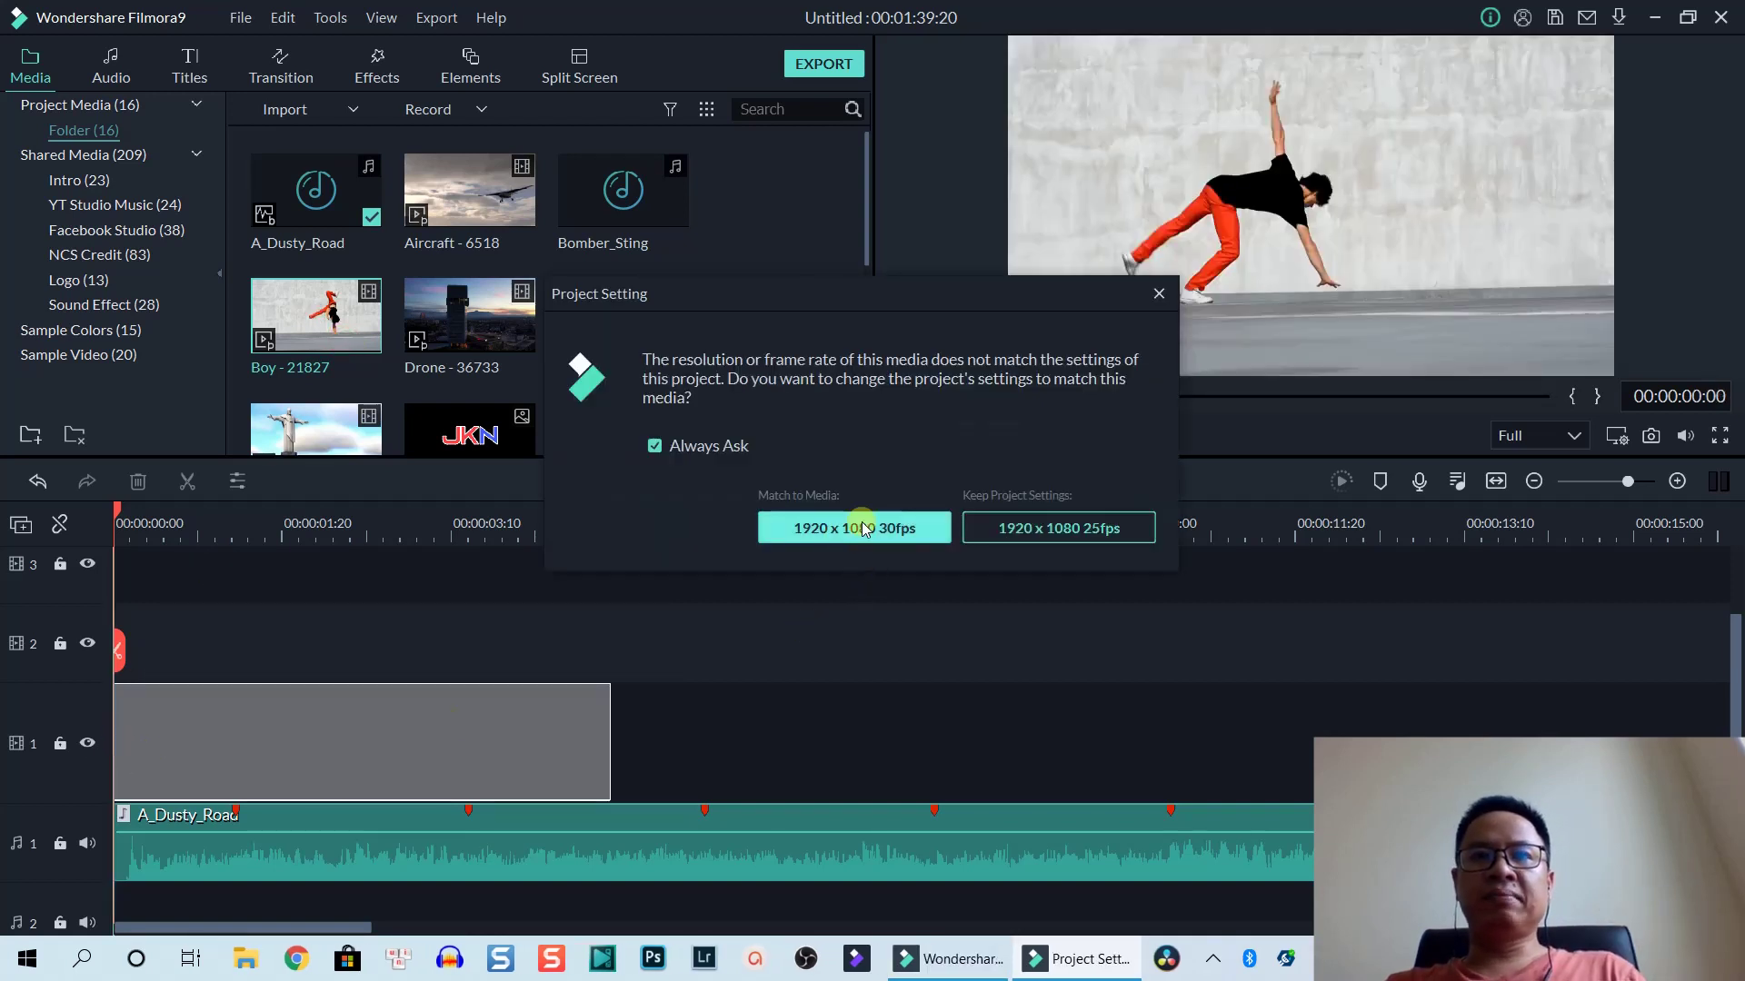
click(856, 528)
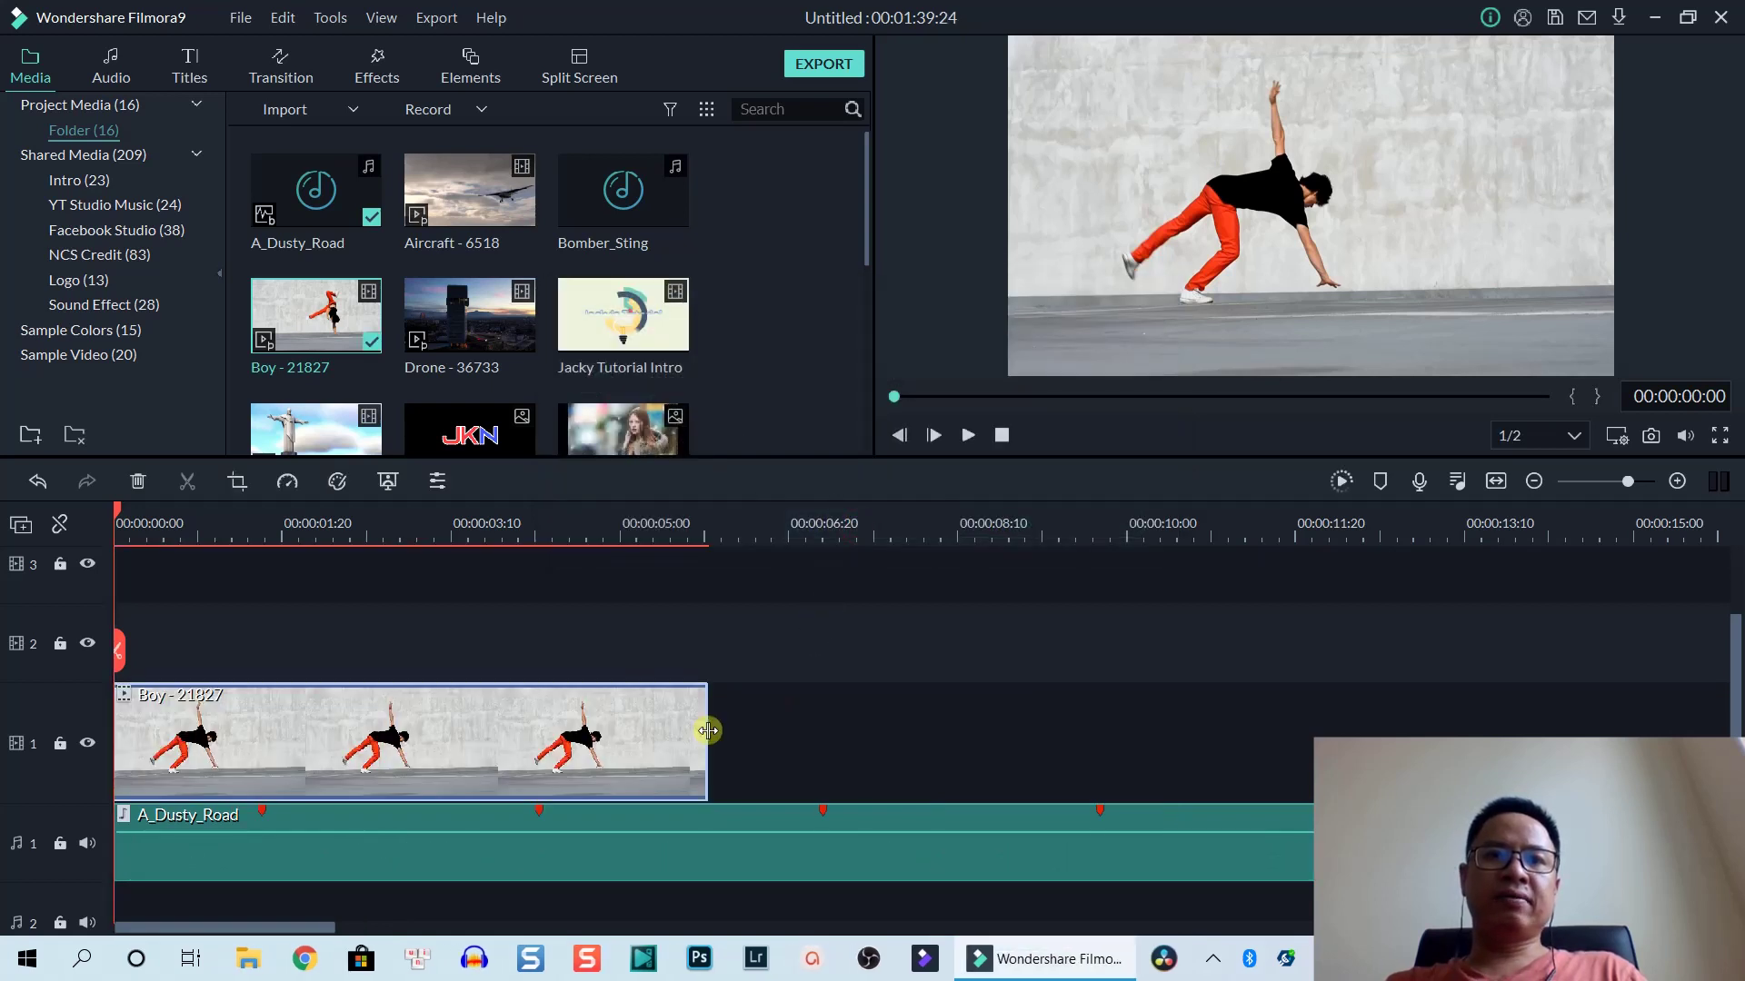
drag(708, 730, 261, 797)
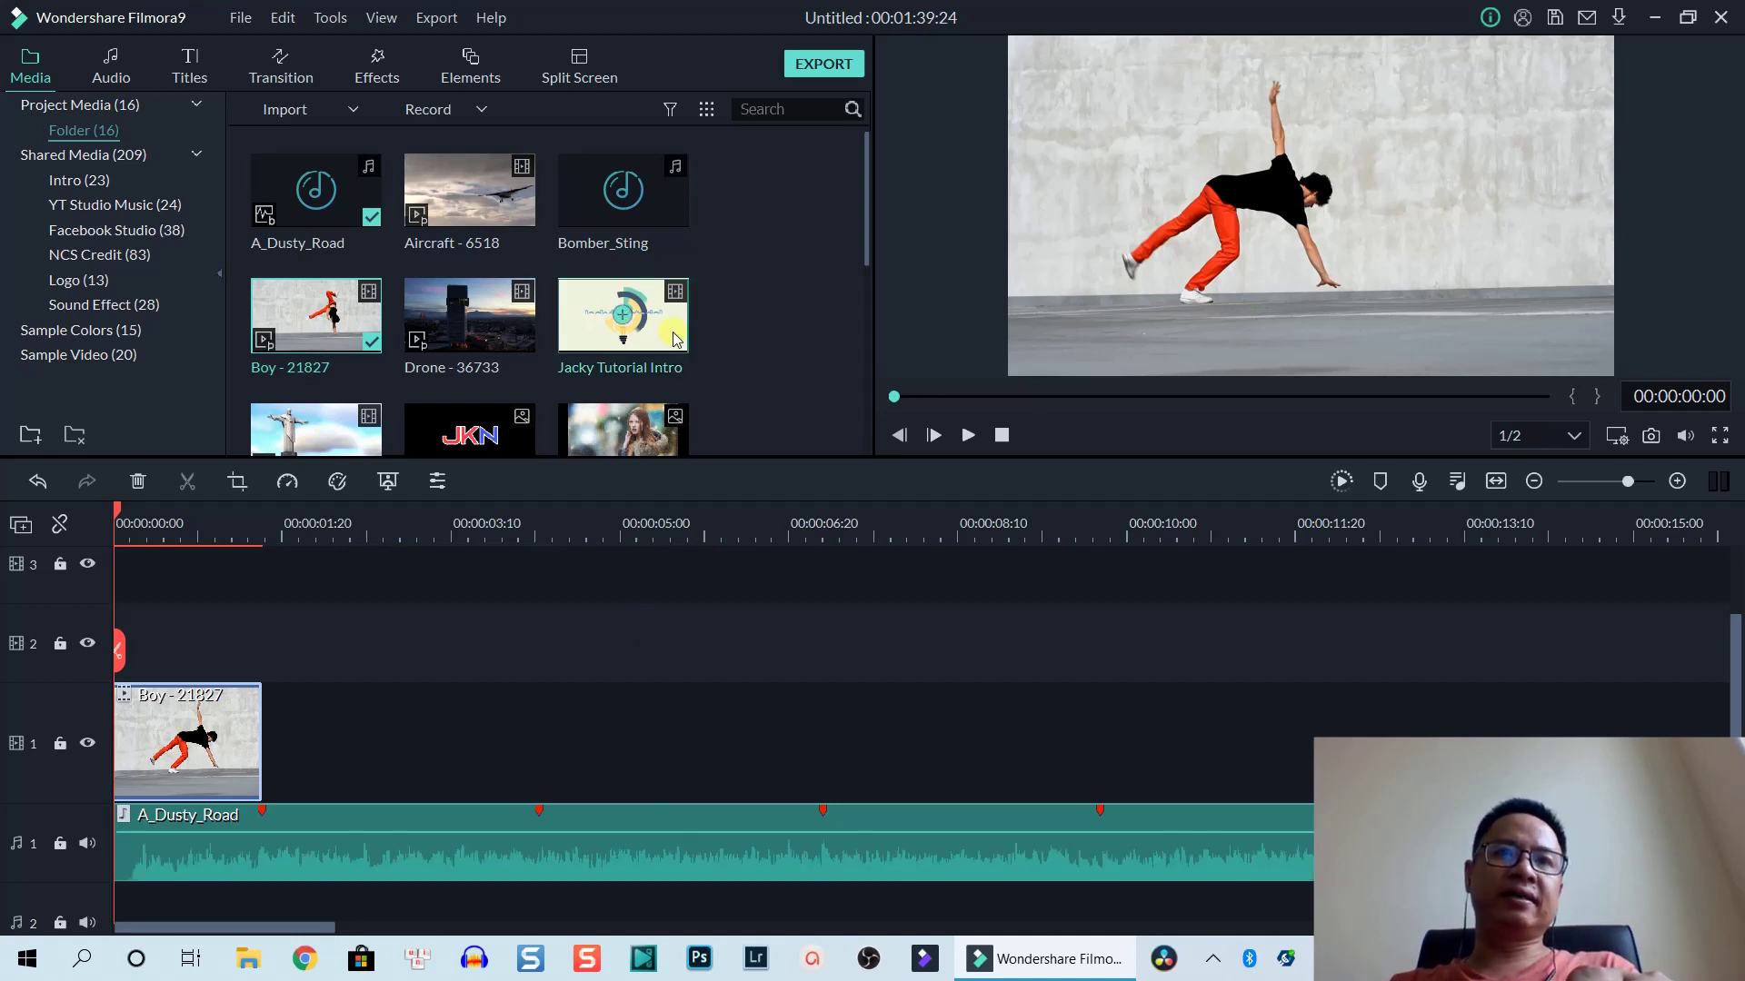
Step: Add the Jesus - 1514 clip directly after the Boy clip on video track 1 and trim its end to the second music marker
scroll(675, 340, down, 3)
scroll(543, 338, up, 3)
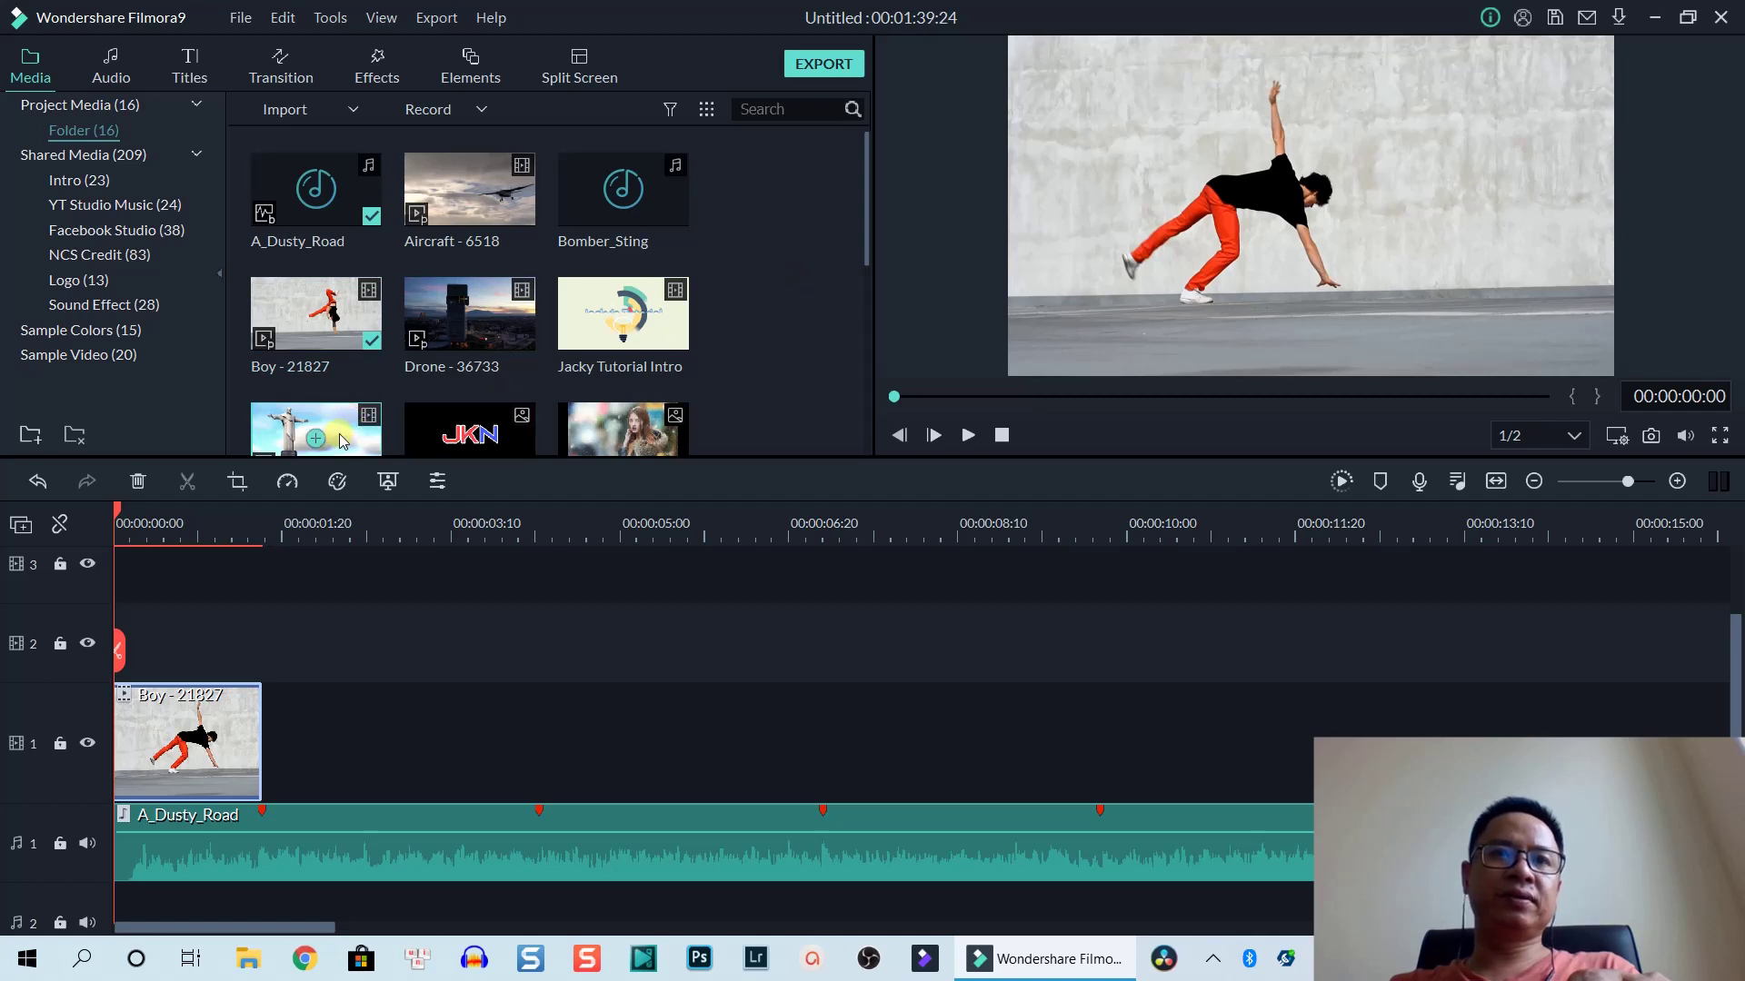
drag(349, 463, 260, 736)
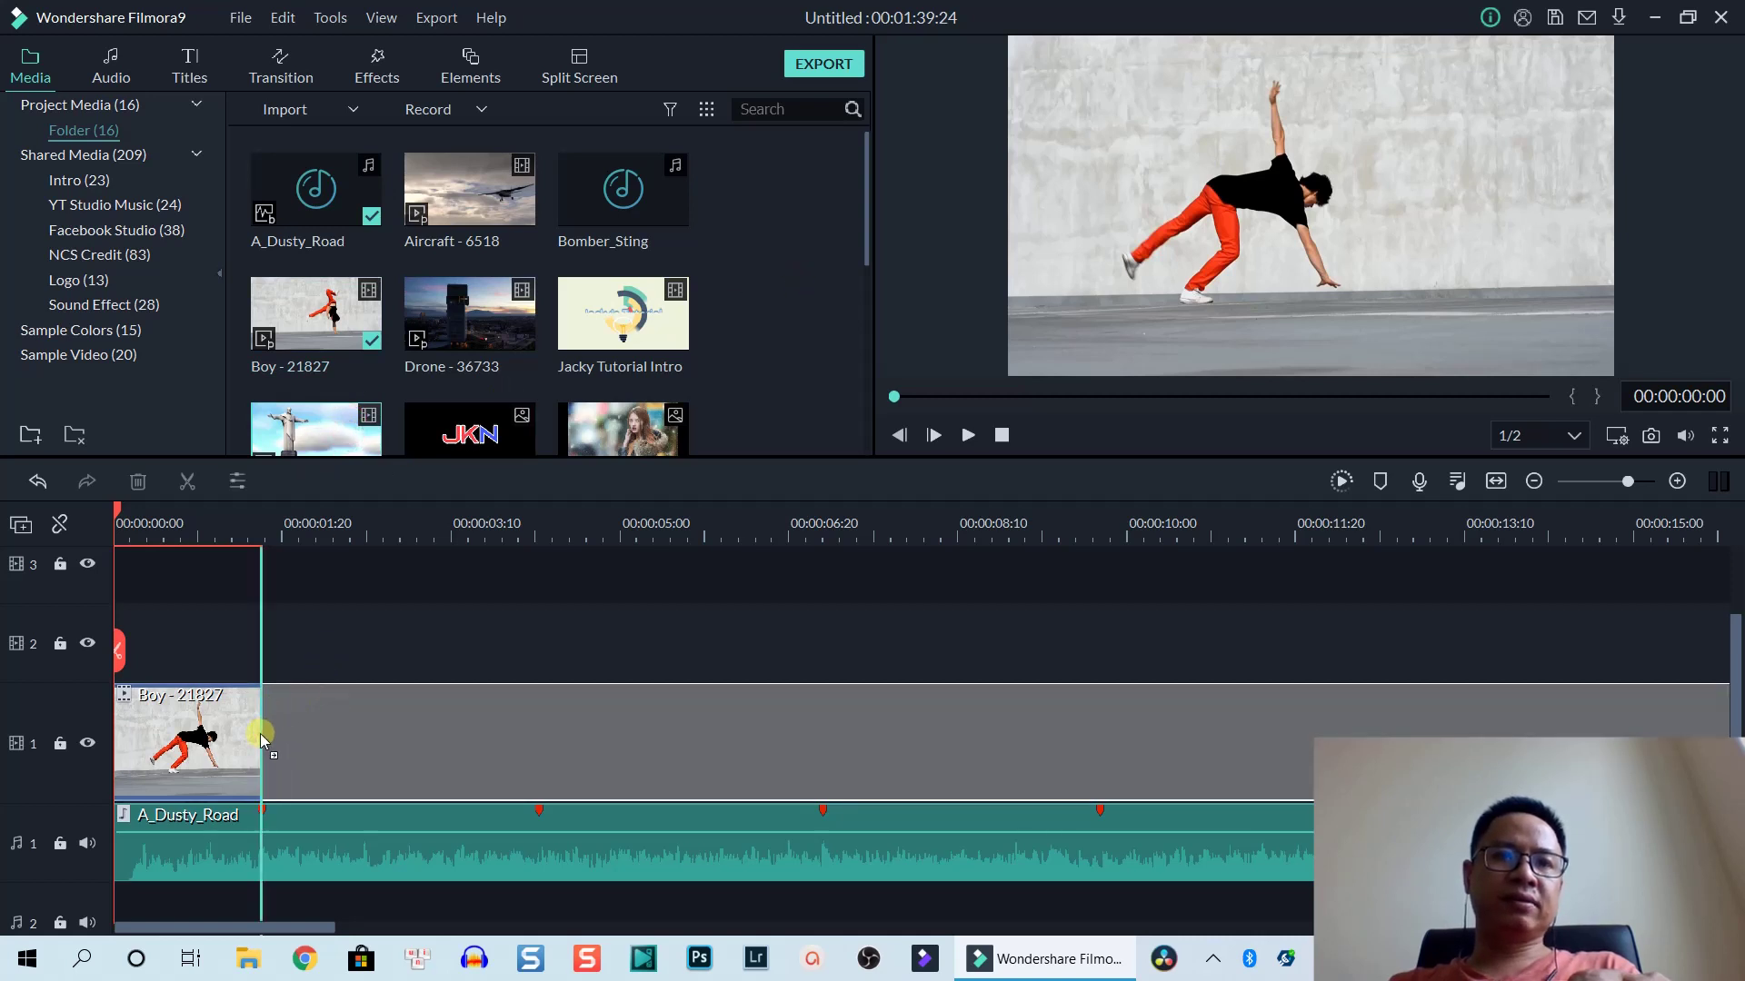
drag(458, 734, 1223, 685)
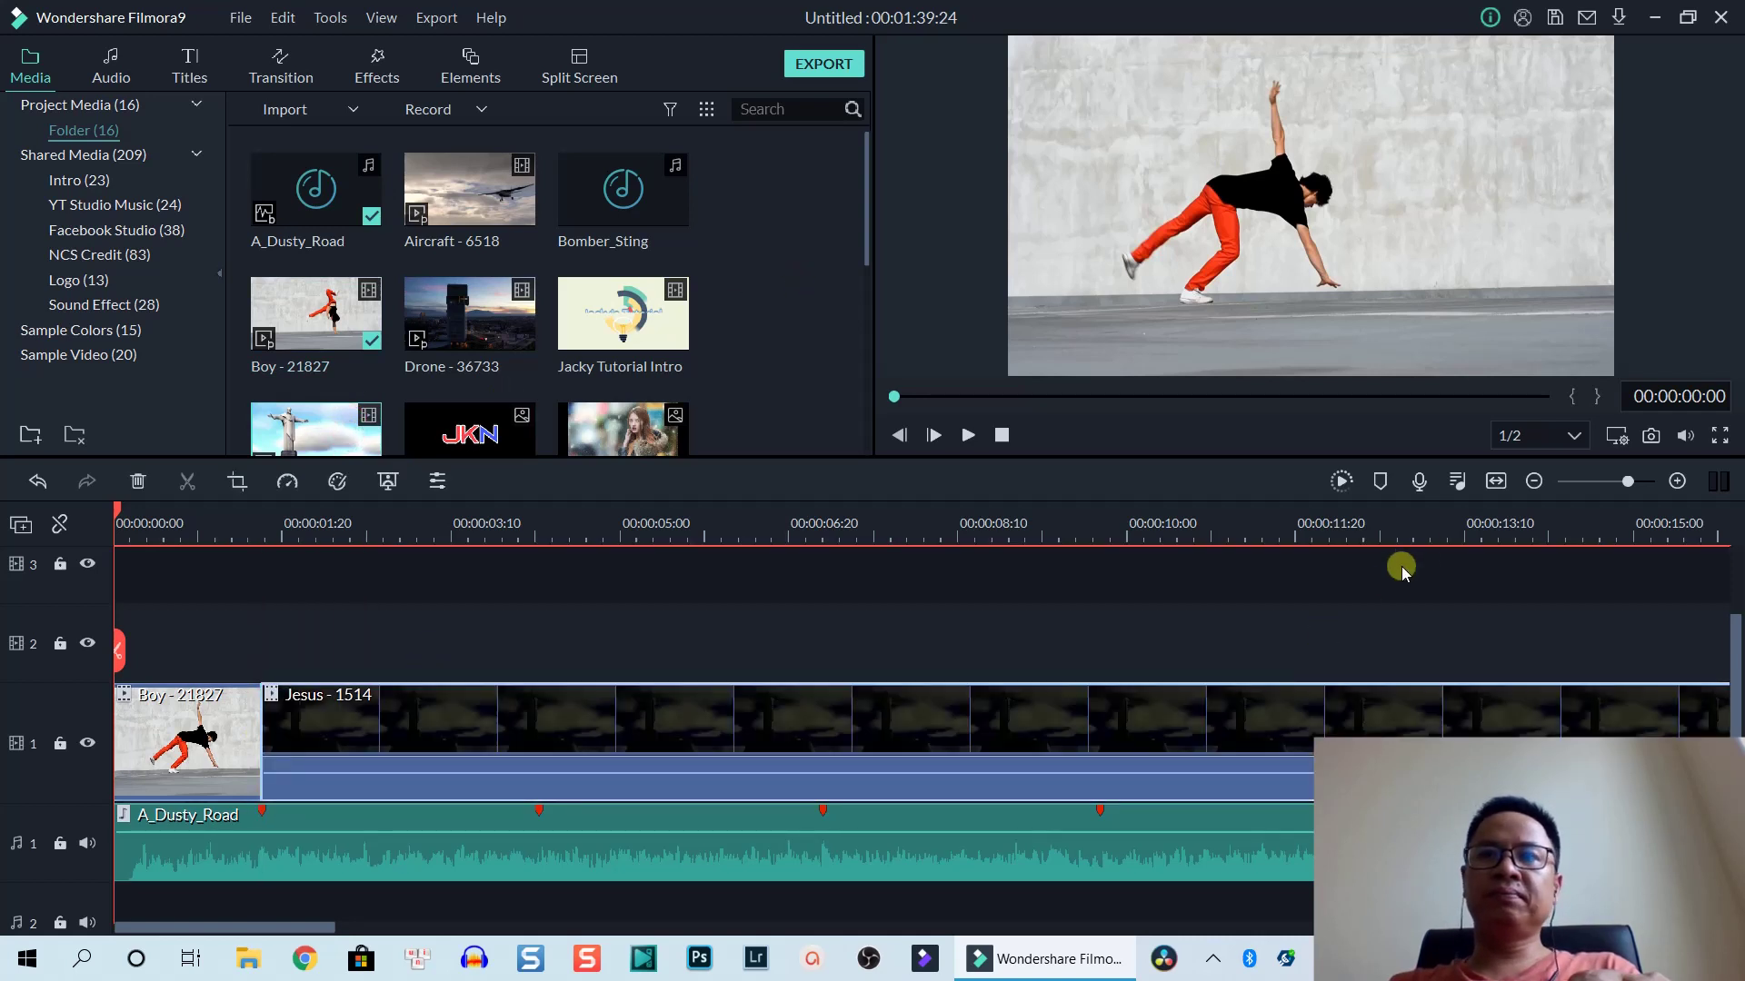
click(1498, 482)
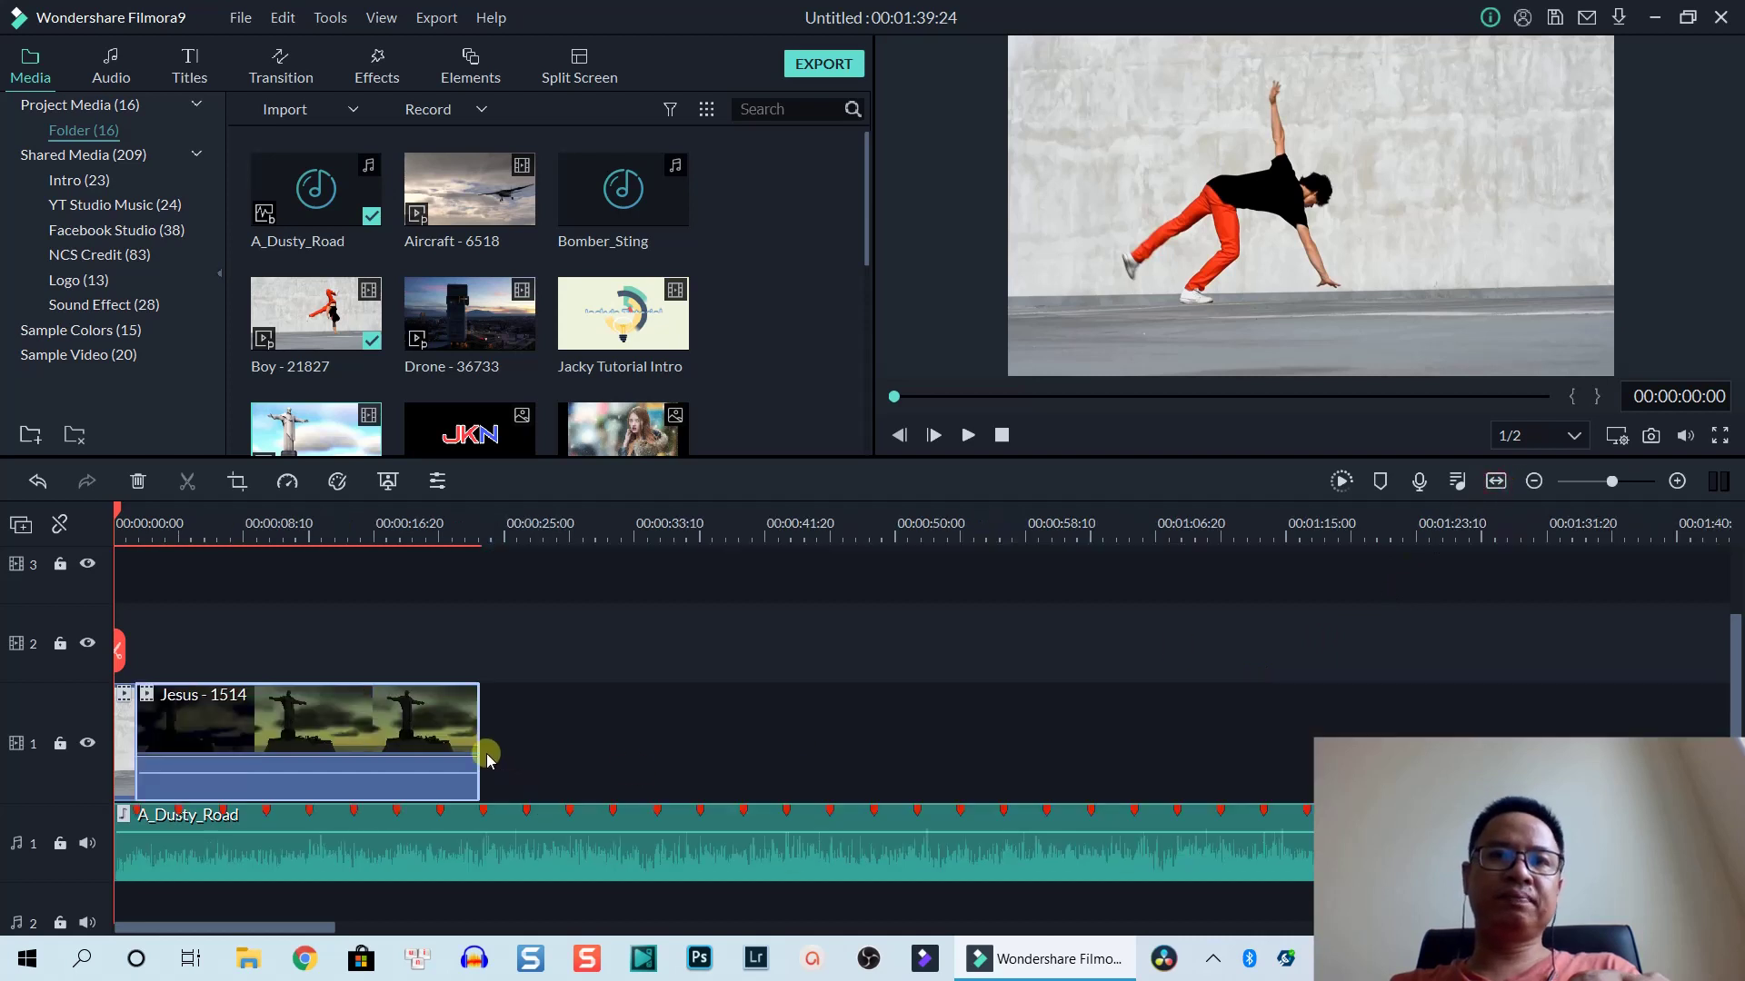
drag(487, 754, 184, 783)
Step: Shorten the A_Dusty_Road music to end with the Jesus clip and fit the whole project in the timeline
click(822, 841)
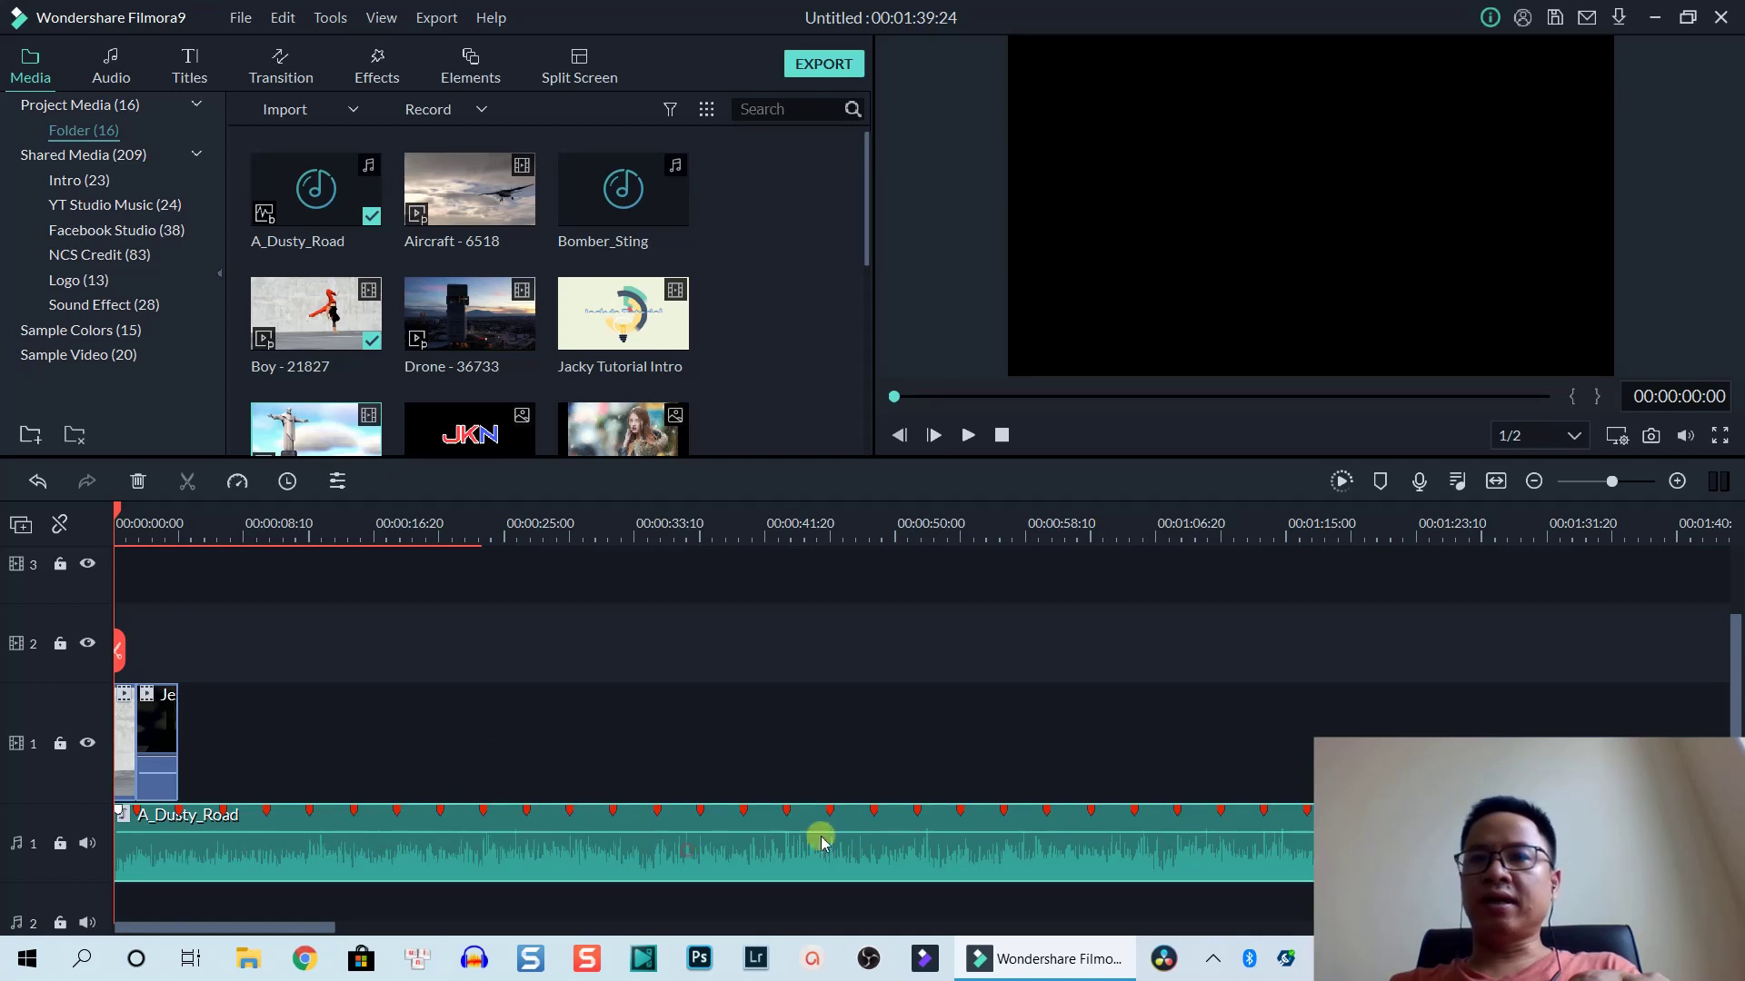
drag(1675, 879, 188, 879)
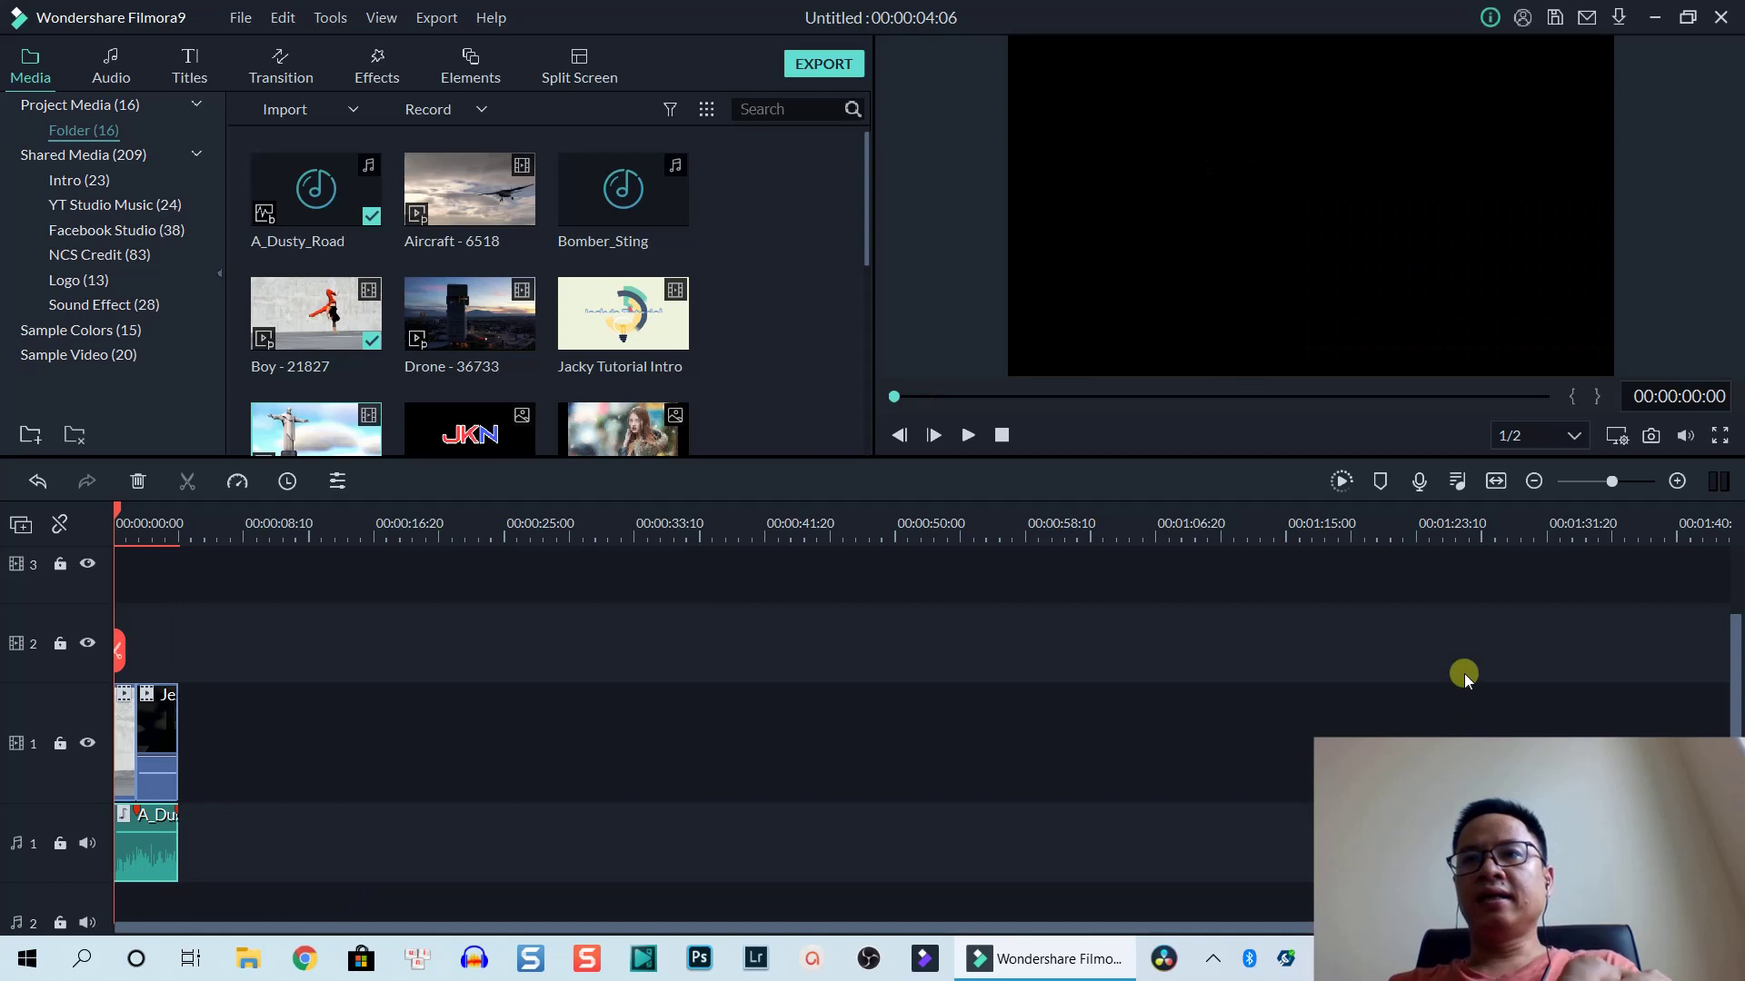
click(1496, 481)
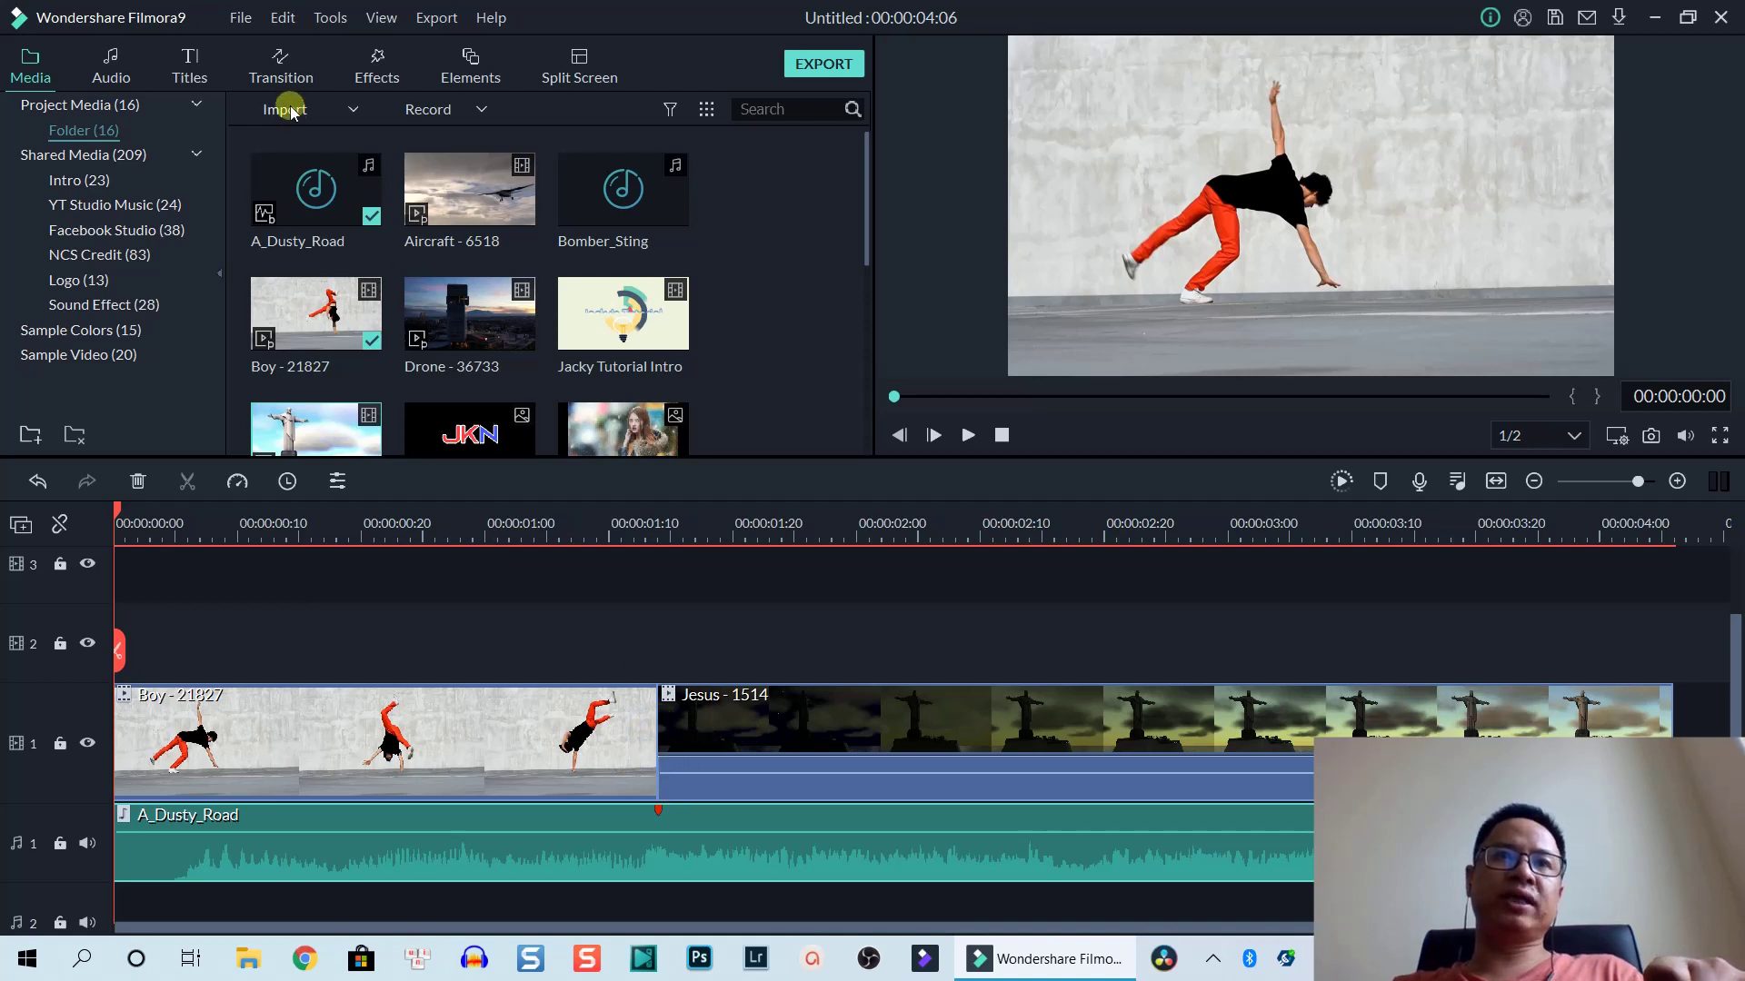
Step: Apply the Linear 21 transition at the cut between the Boy and Jesus clips and shorten it to end at about 00:00:02:00
click(282, 73)
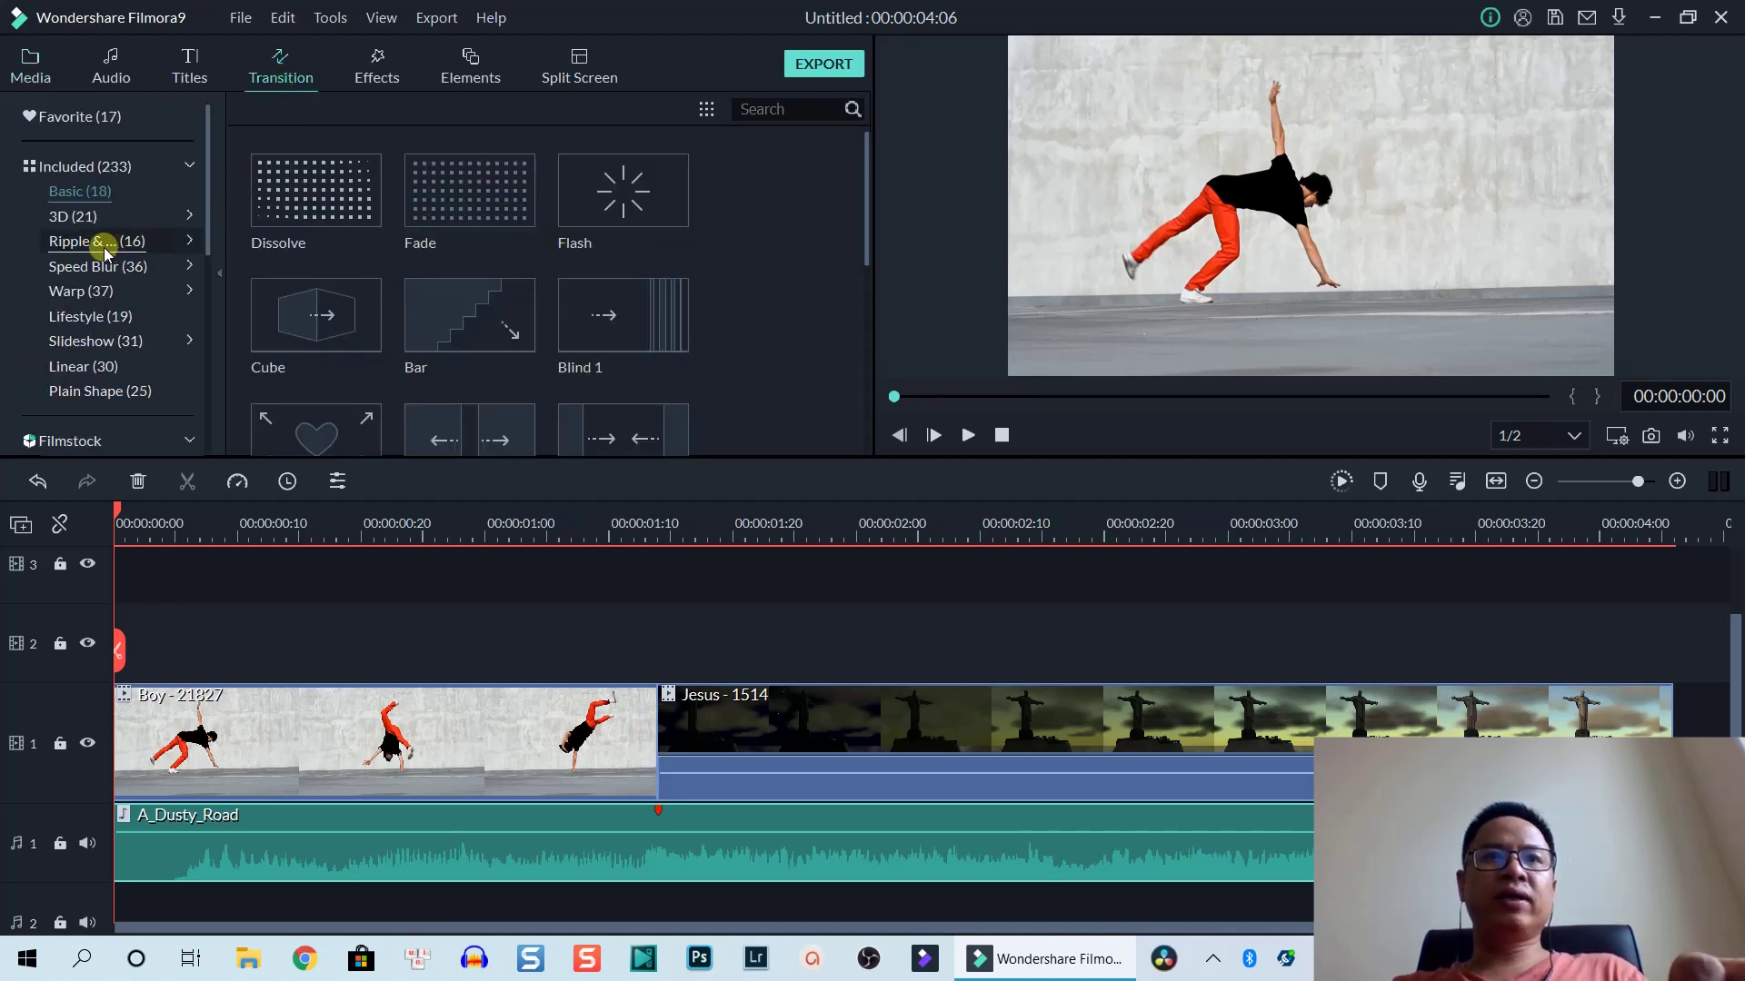
click(66, 221)
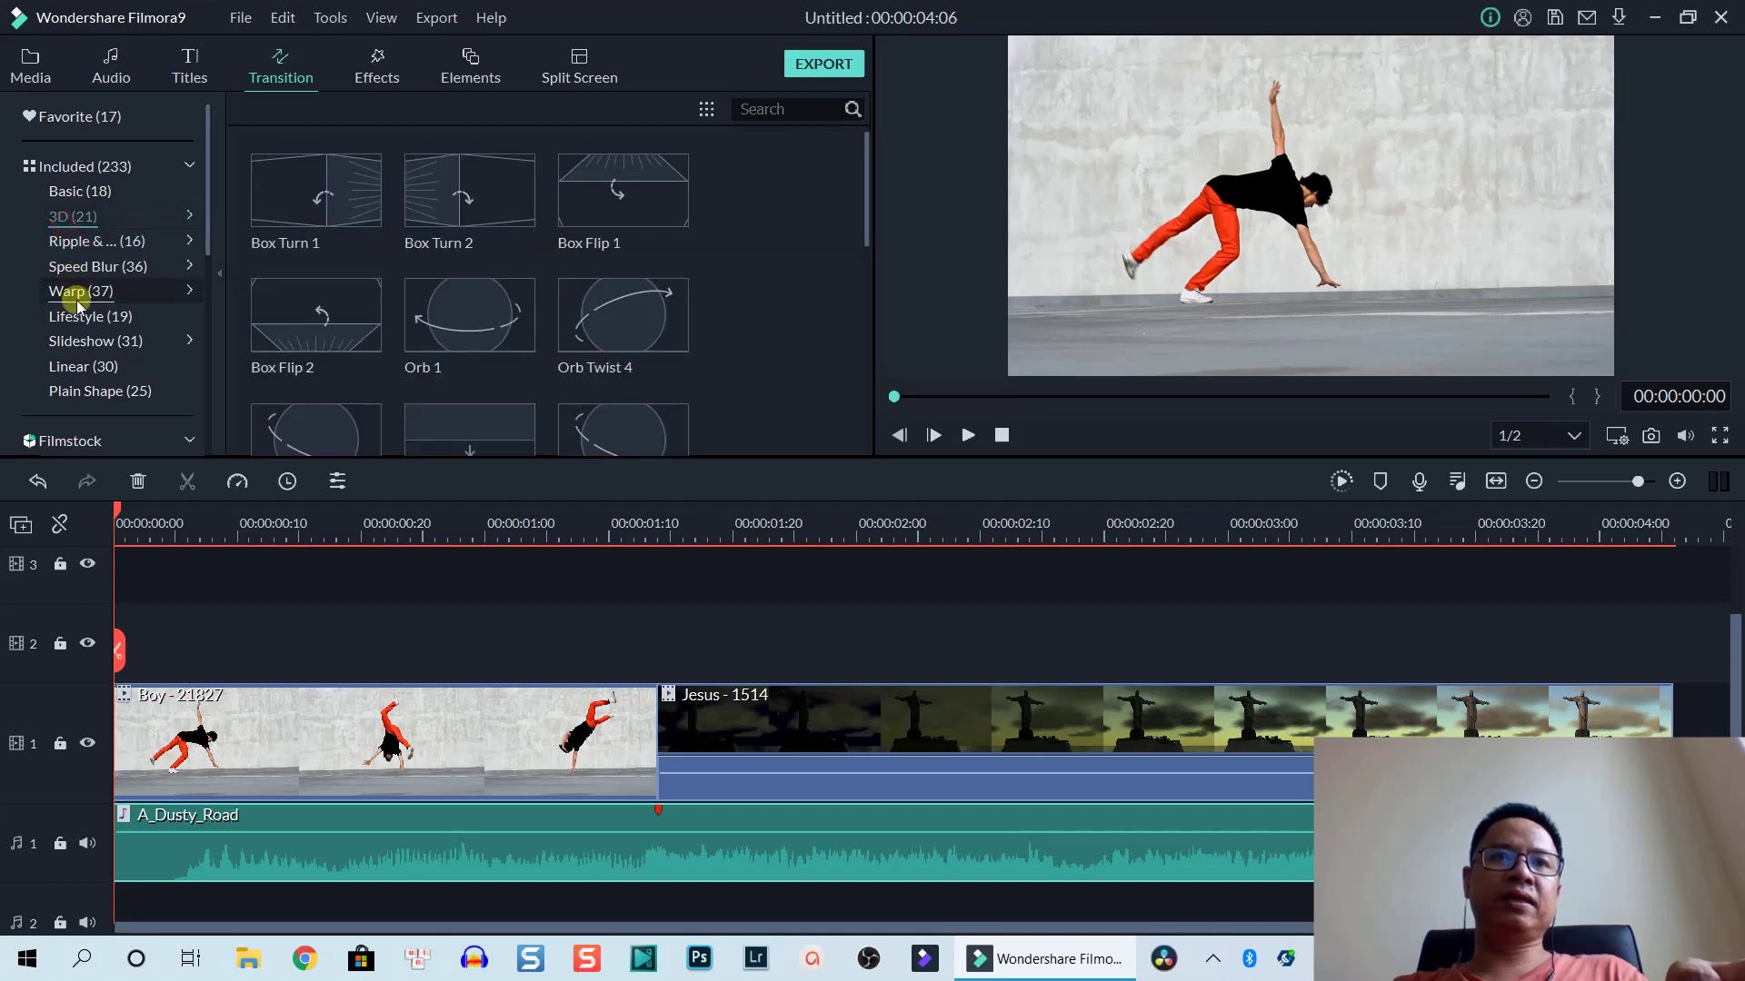
click(118, 393)
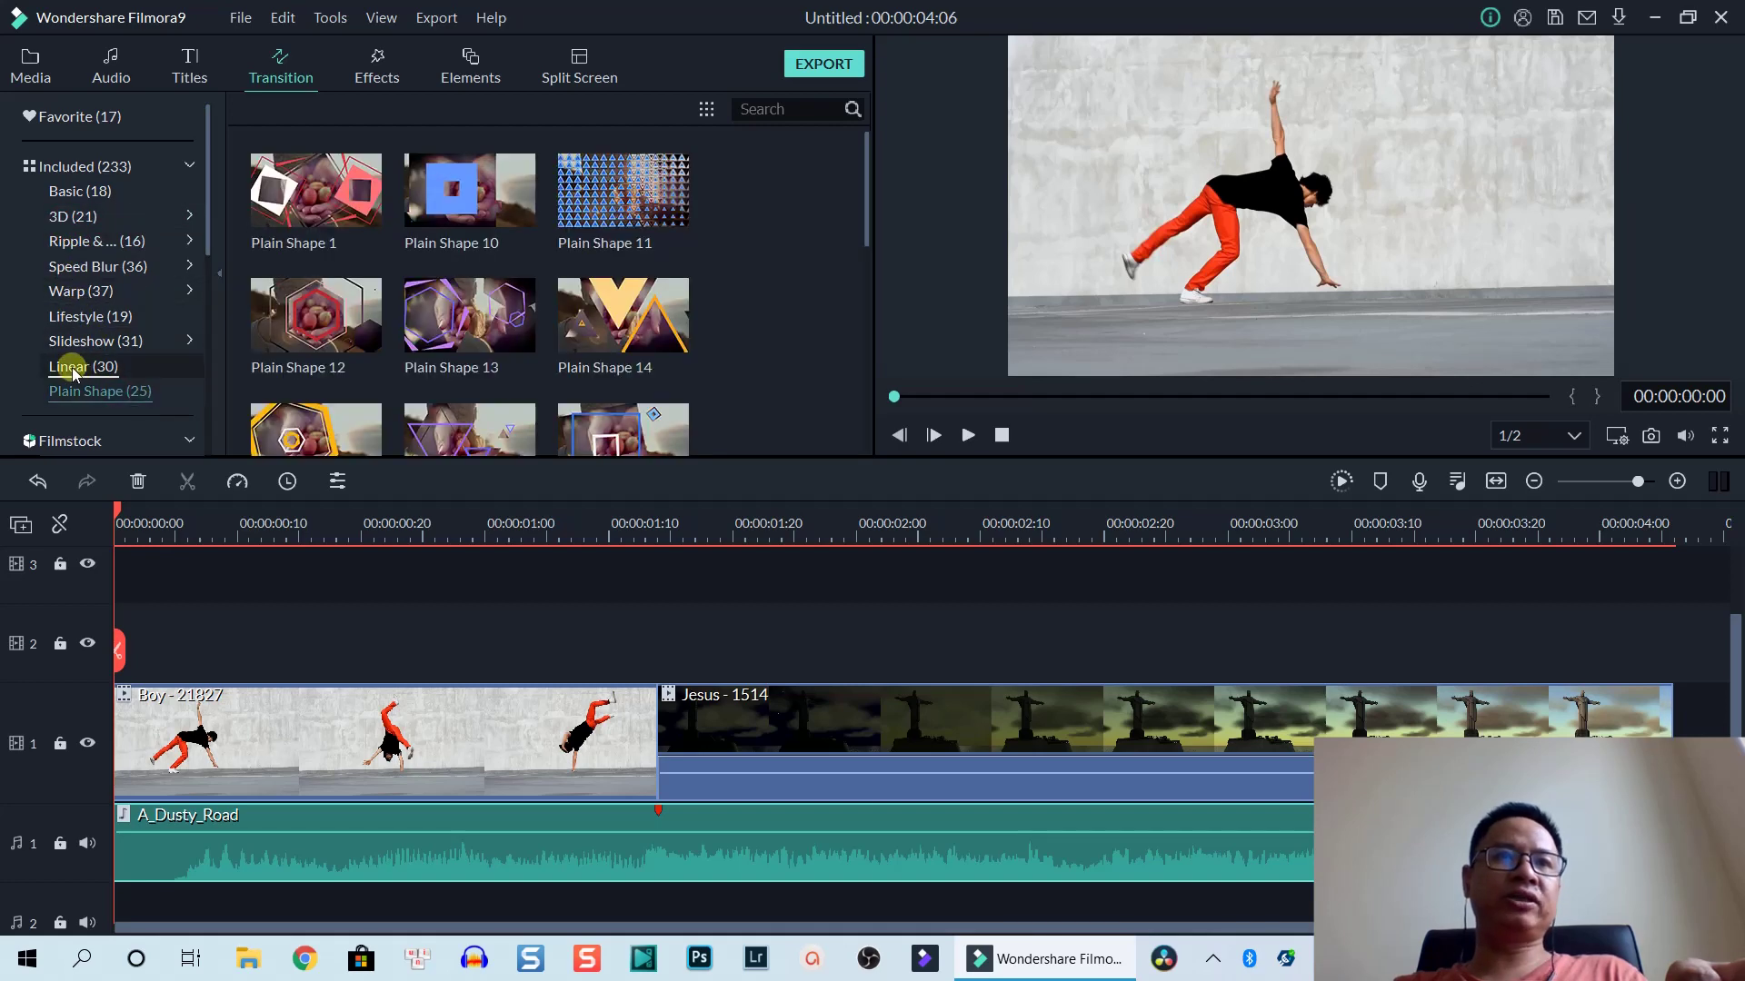
click(100, 374)
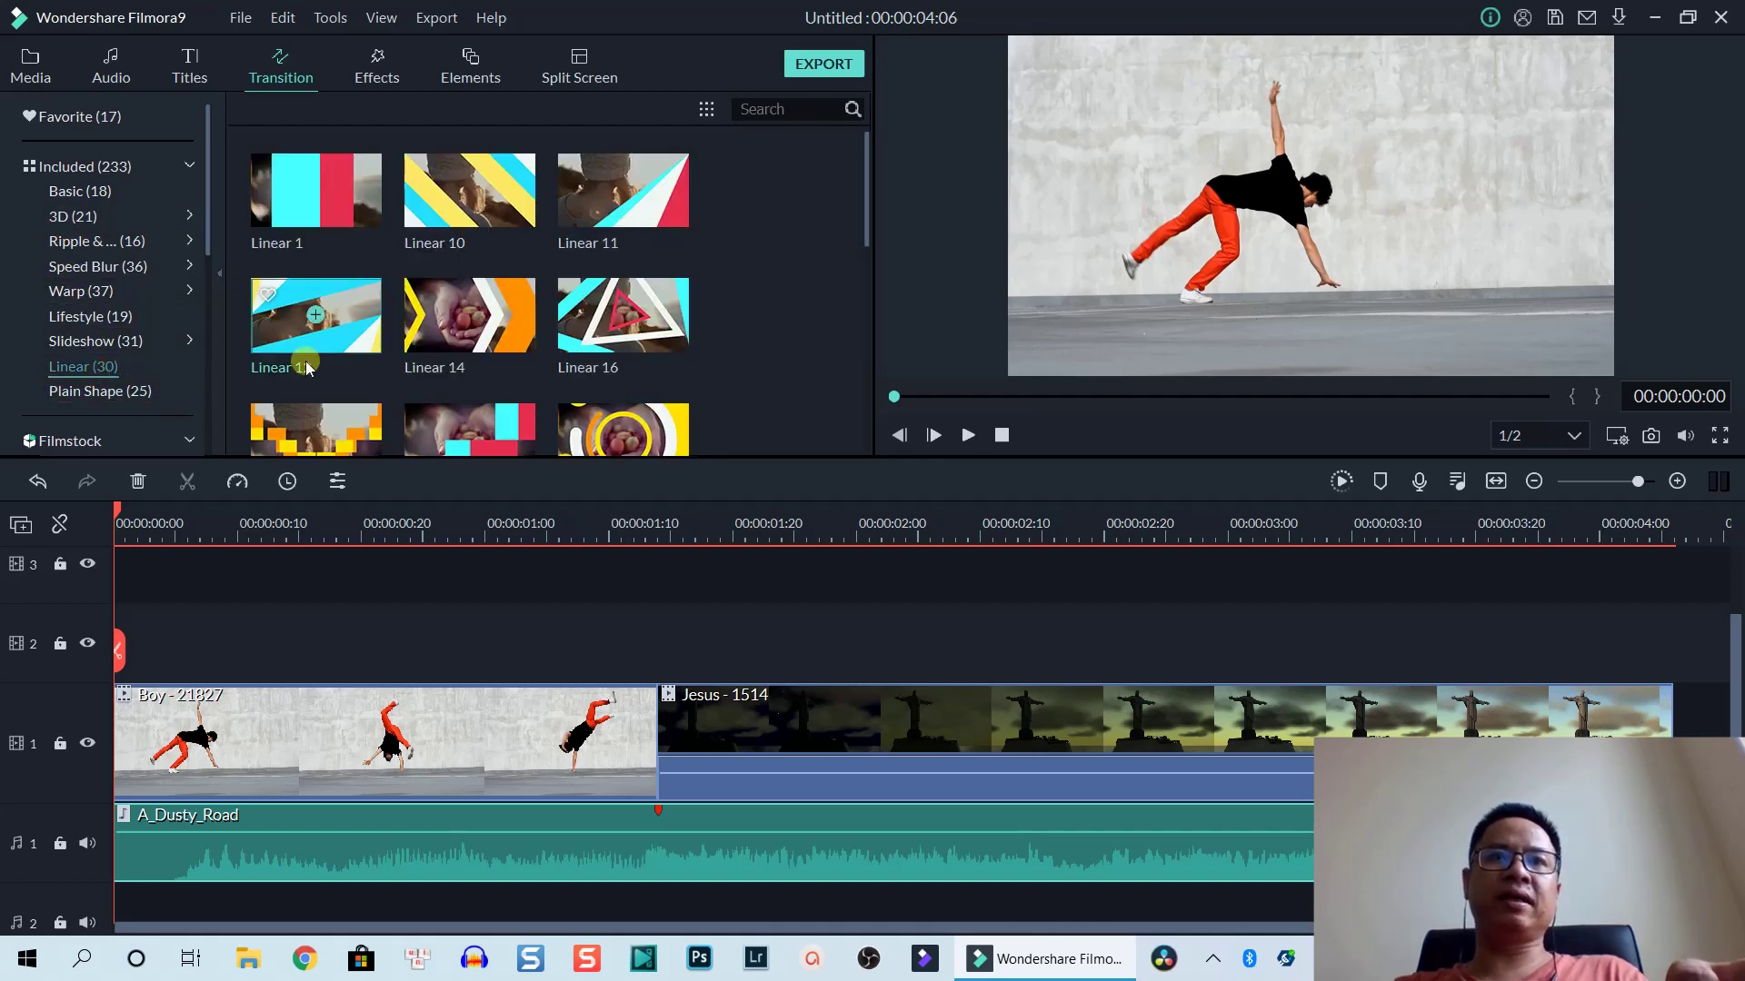
scroll(547, 410, down, 3)
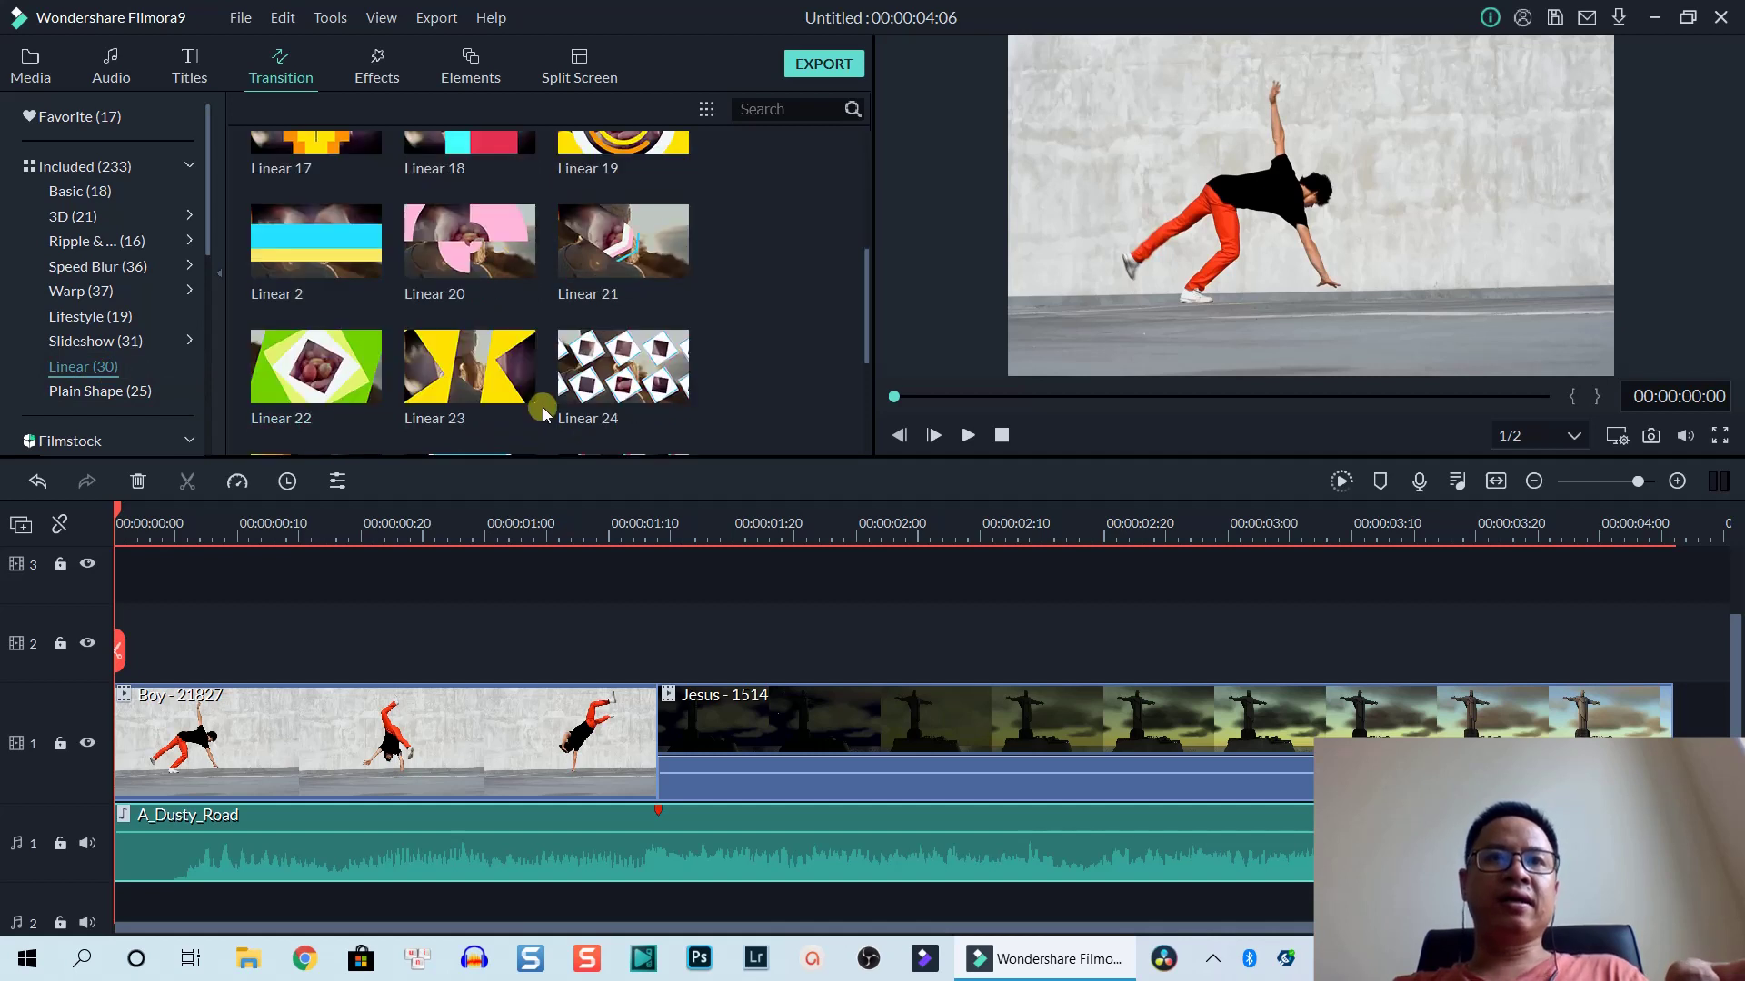
click(590, 273)
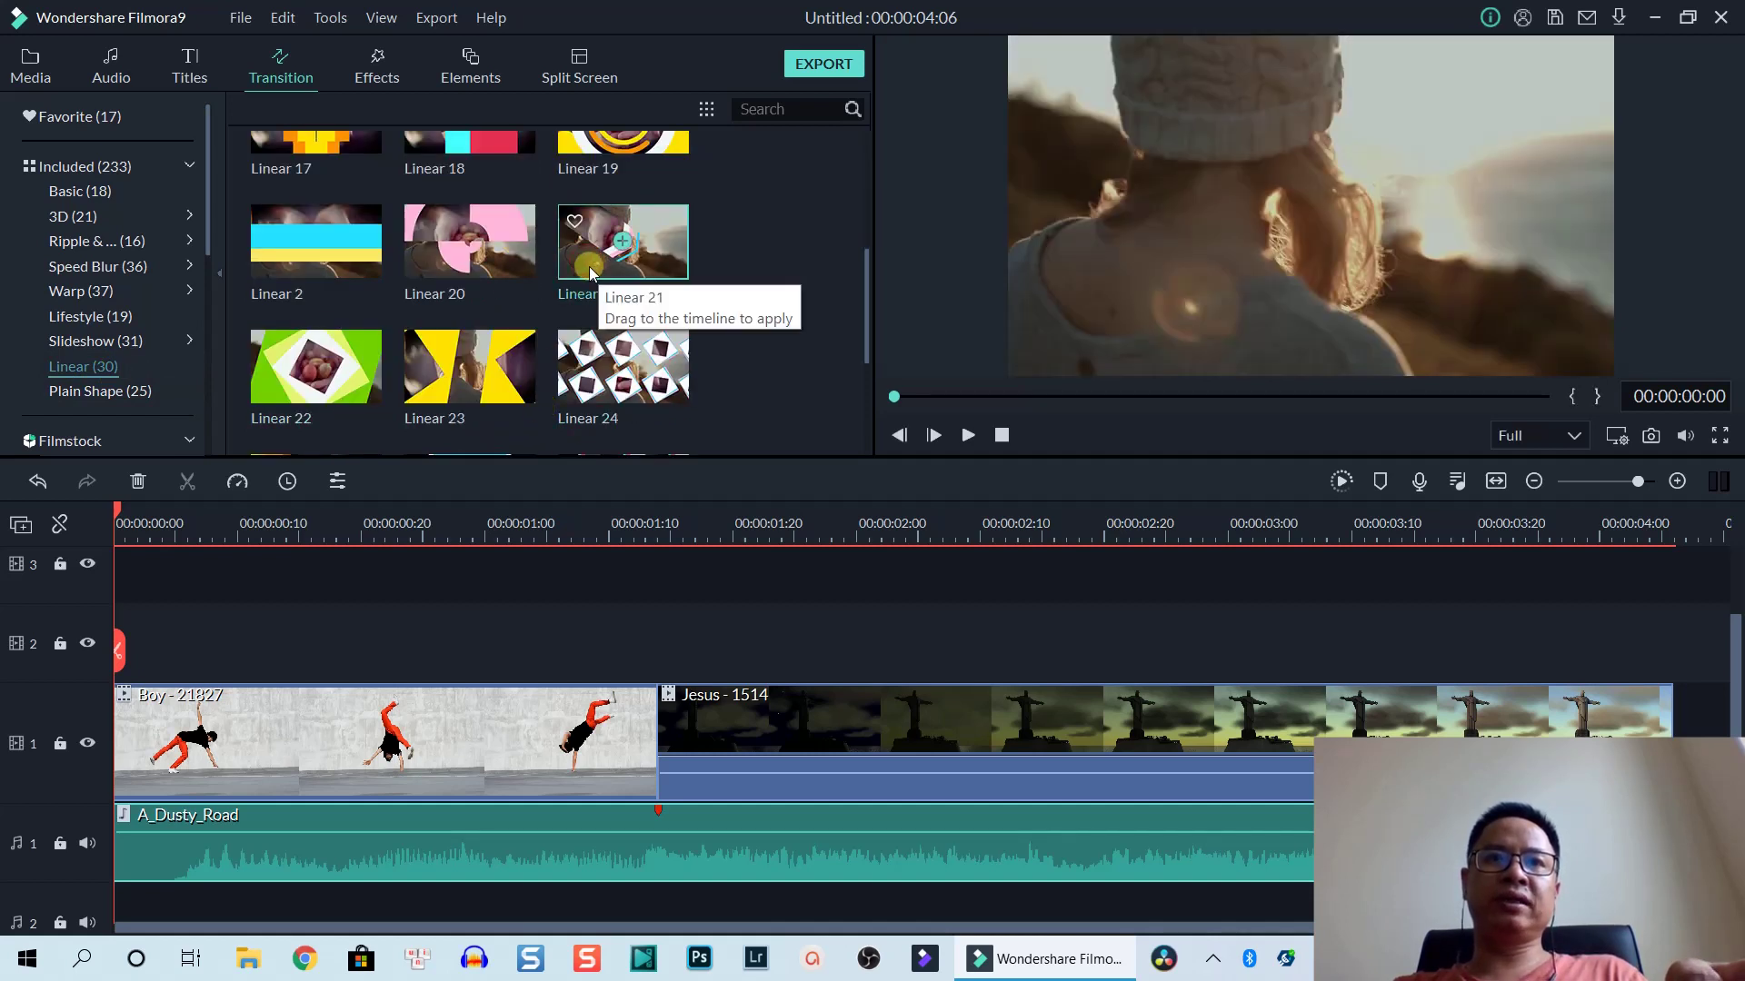
drag(589, 272, 705, 770)
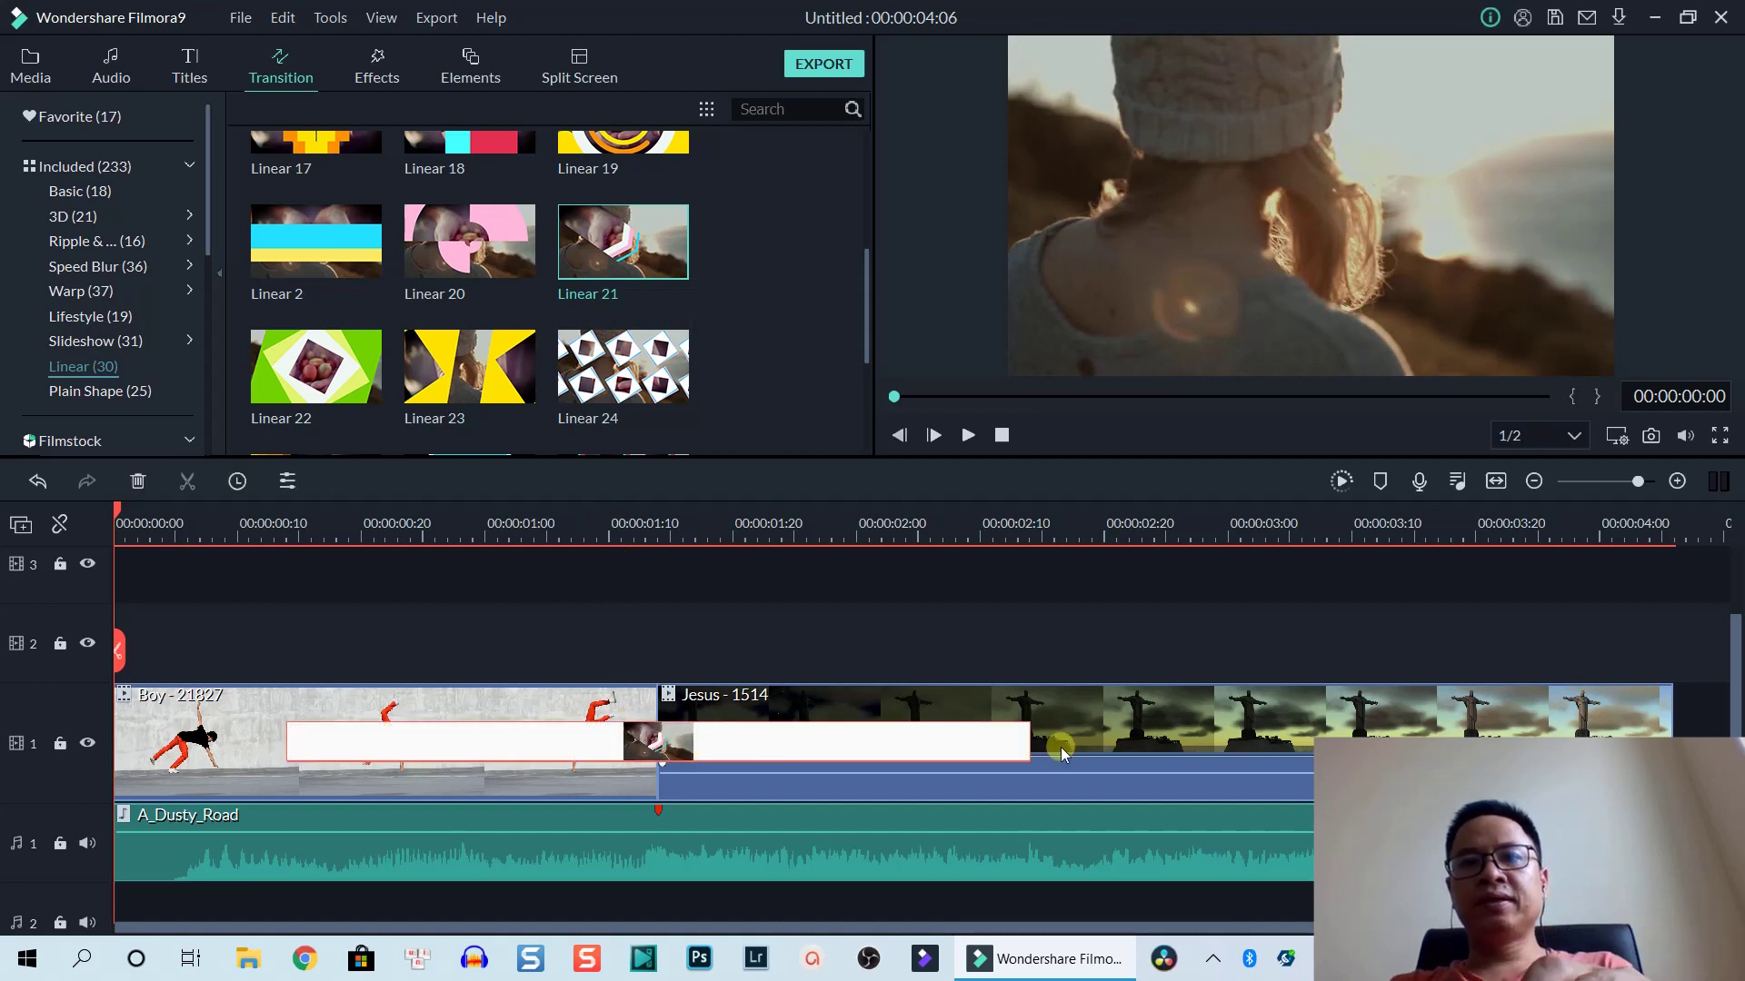
drag(1027, 745, 886, 767)
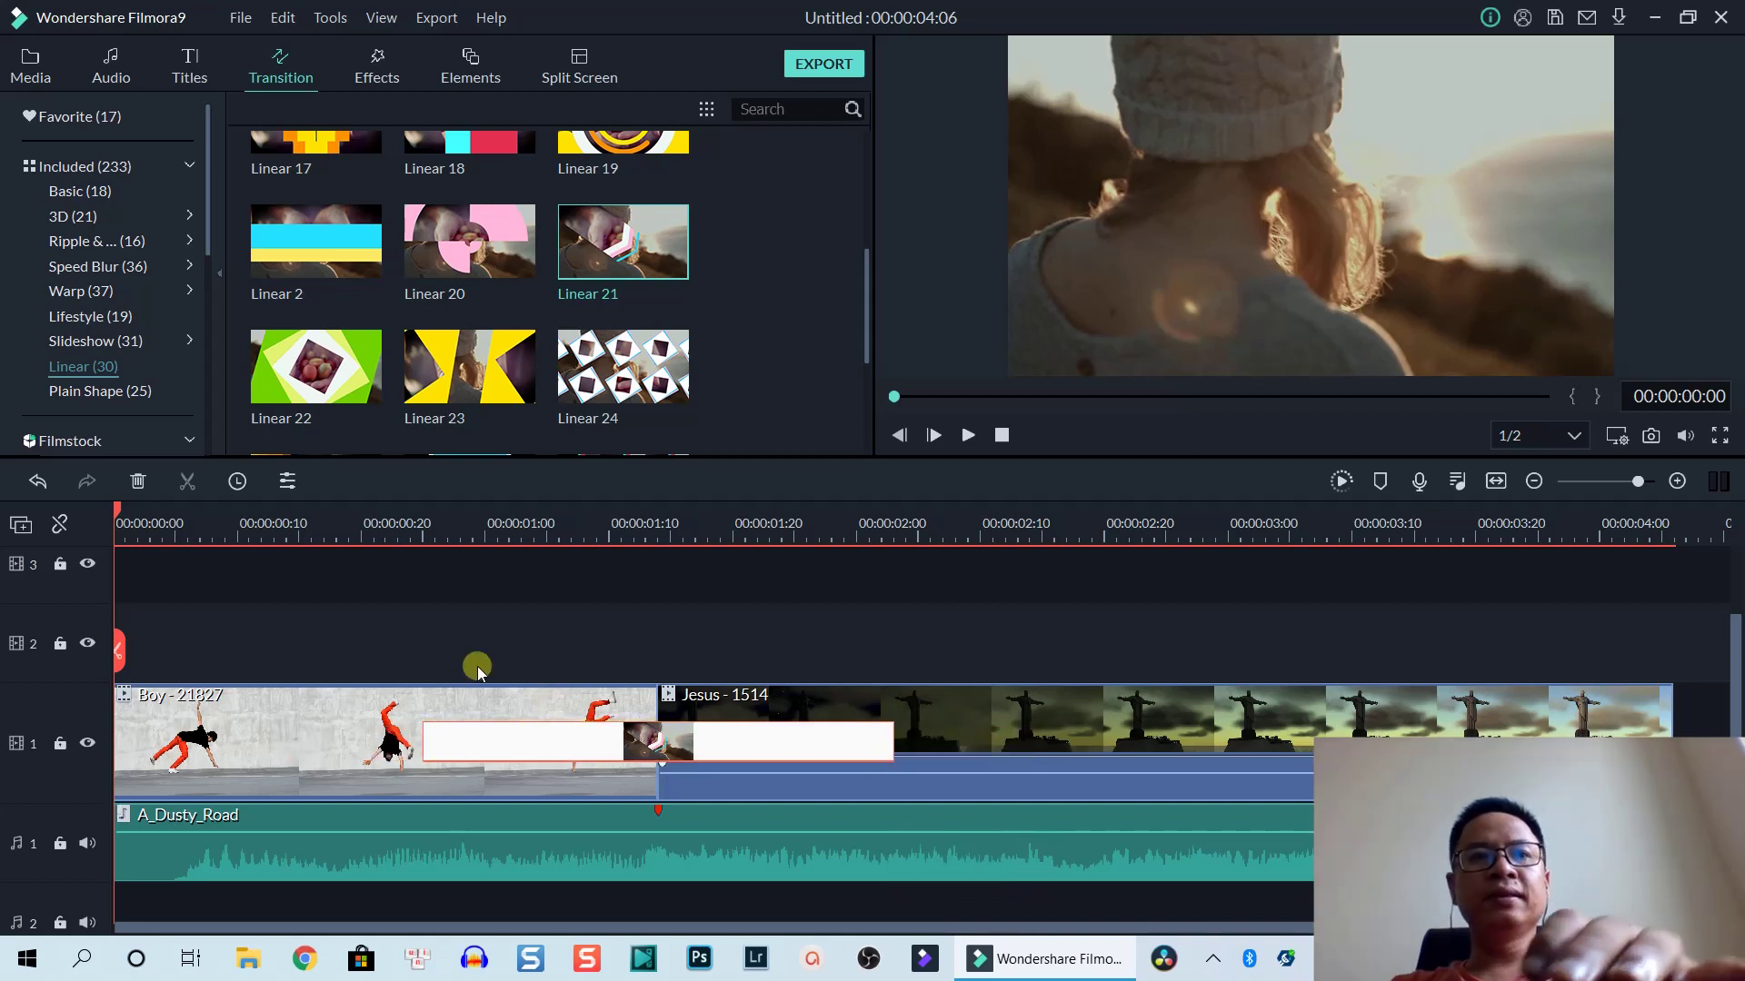
Step: Play the timeline from the start to check the Linear 21 transition between the two clips
click(354, 797)
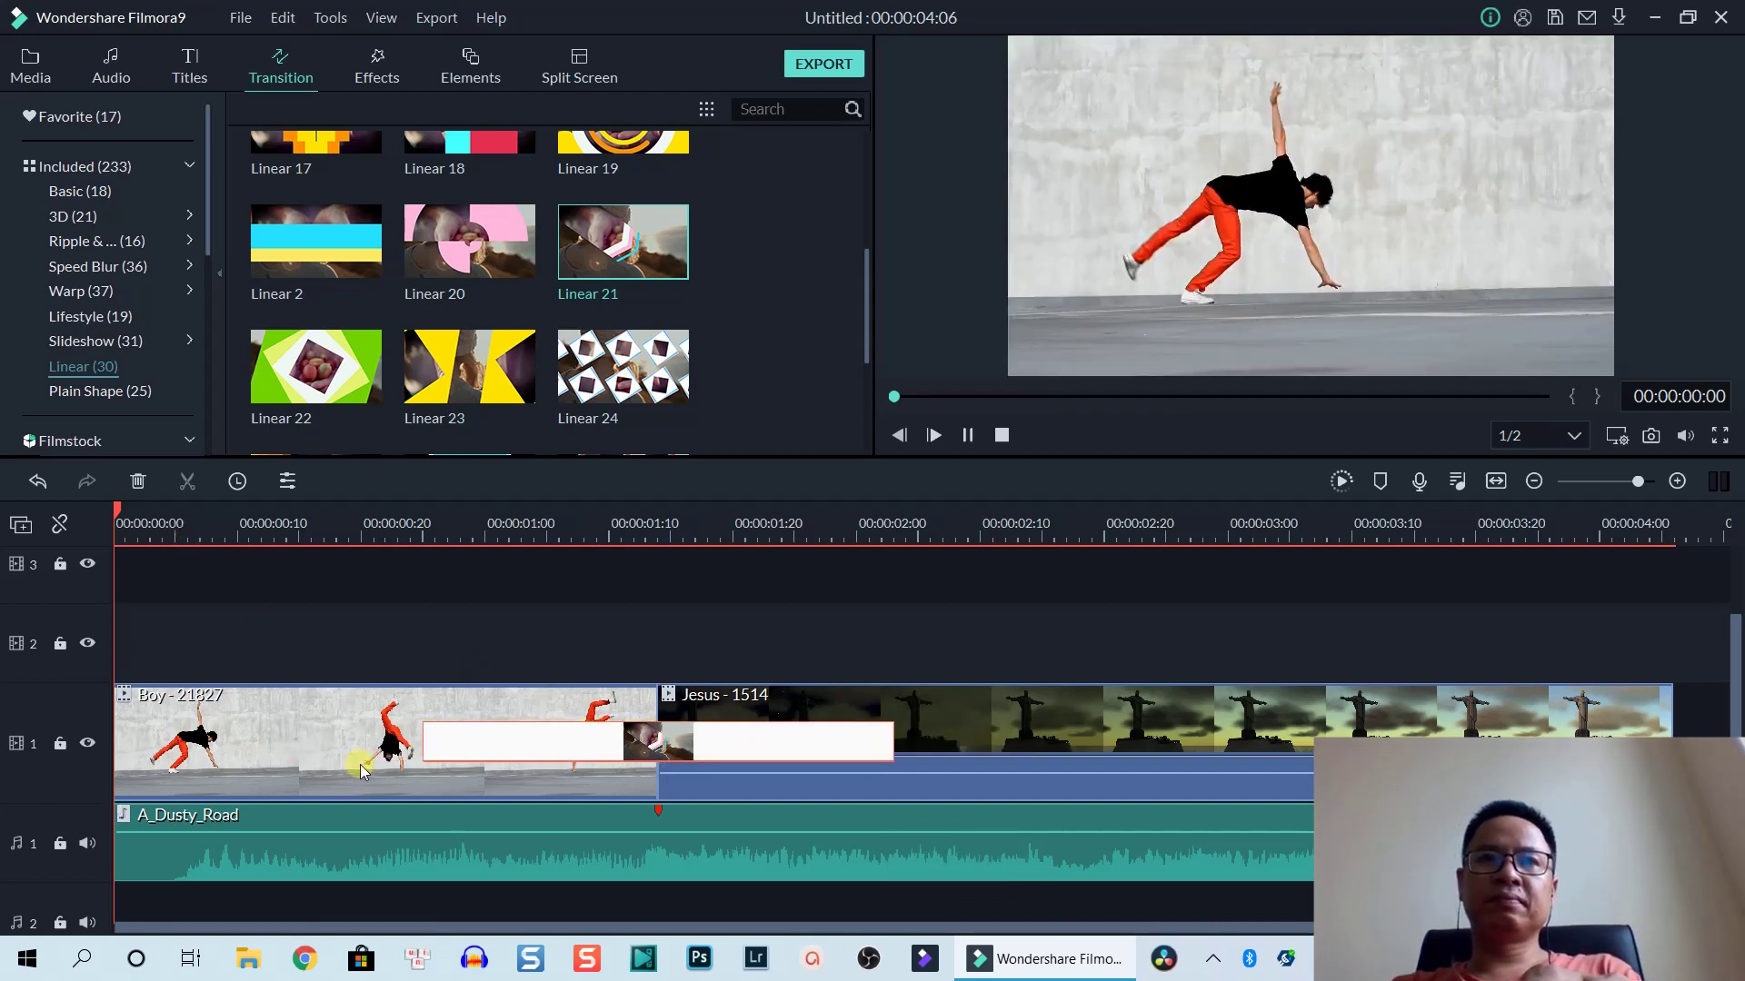
key(space)
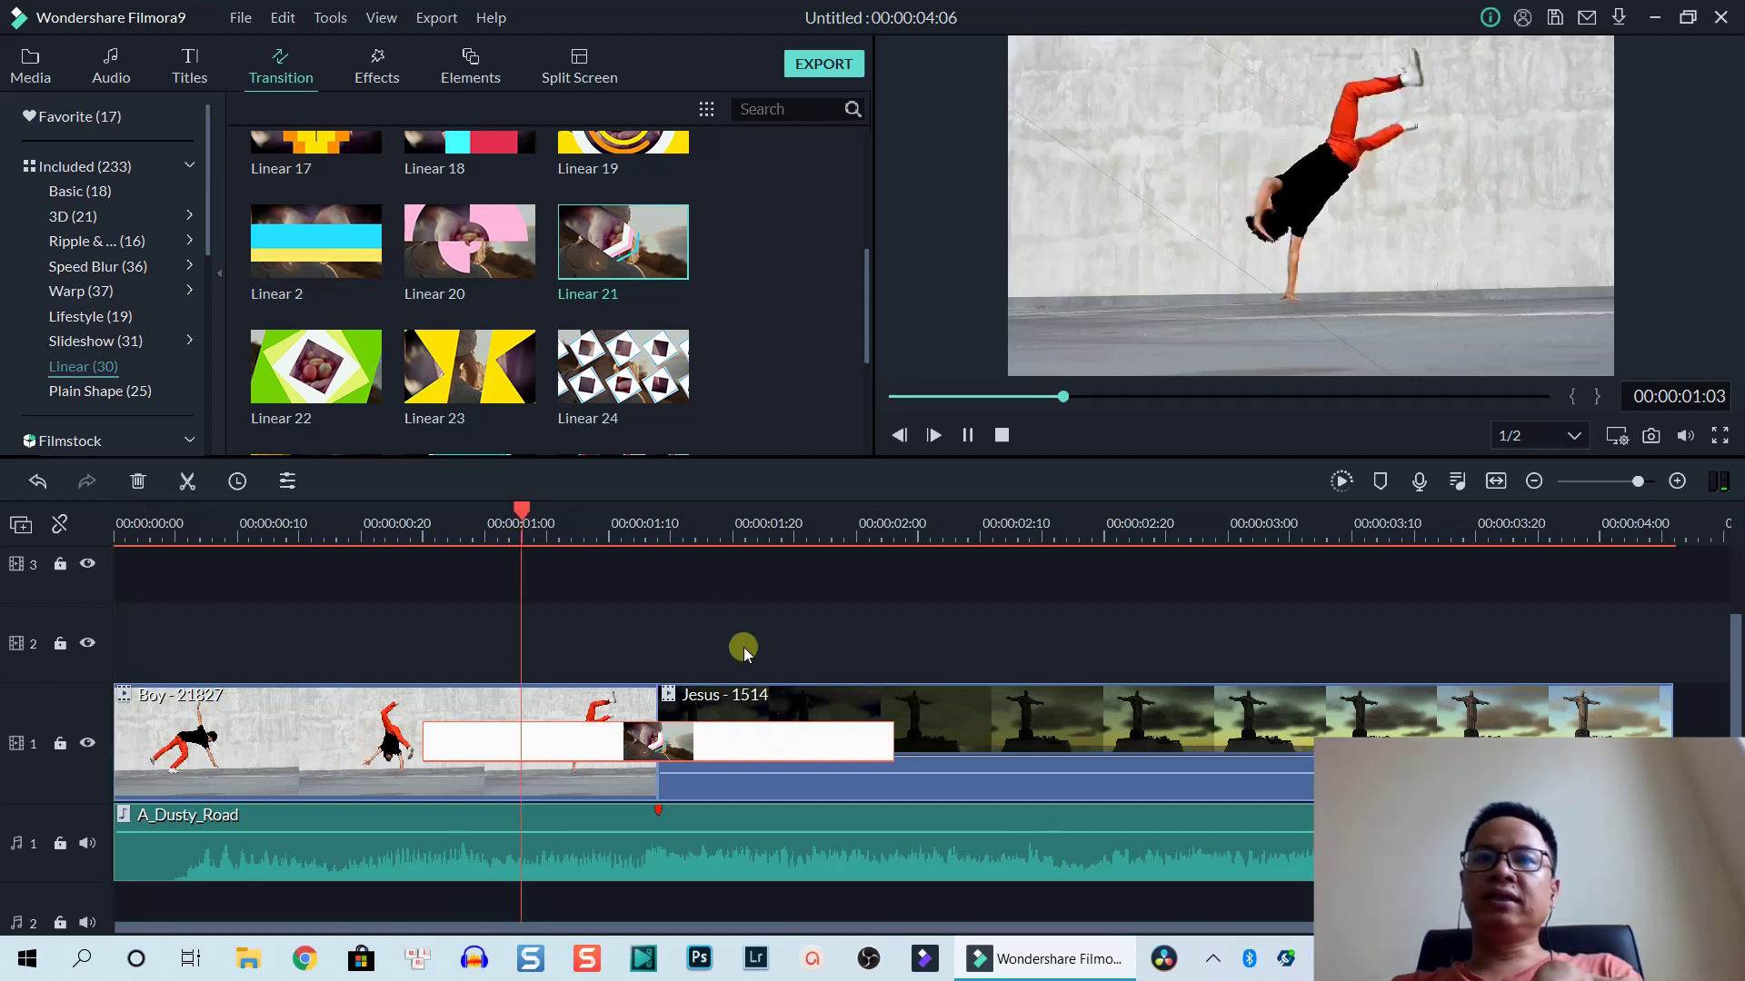
key(space)
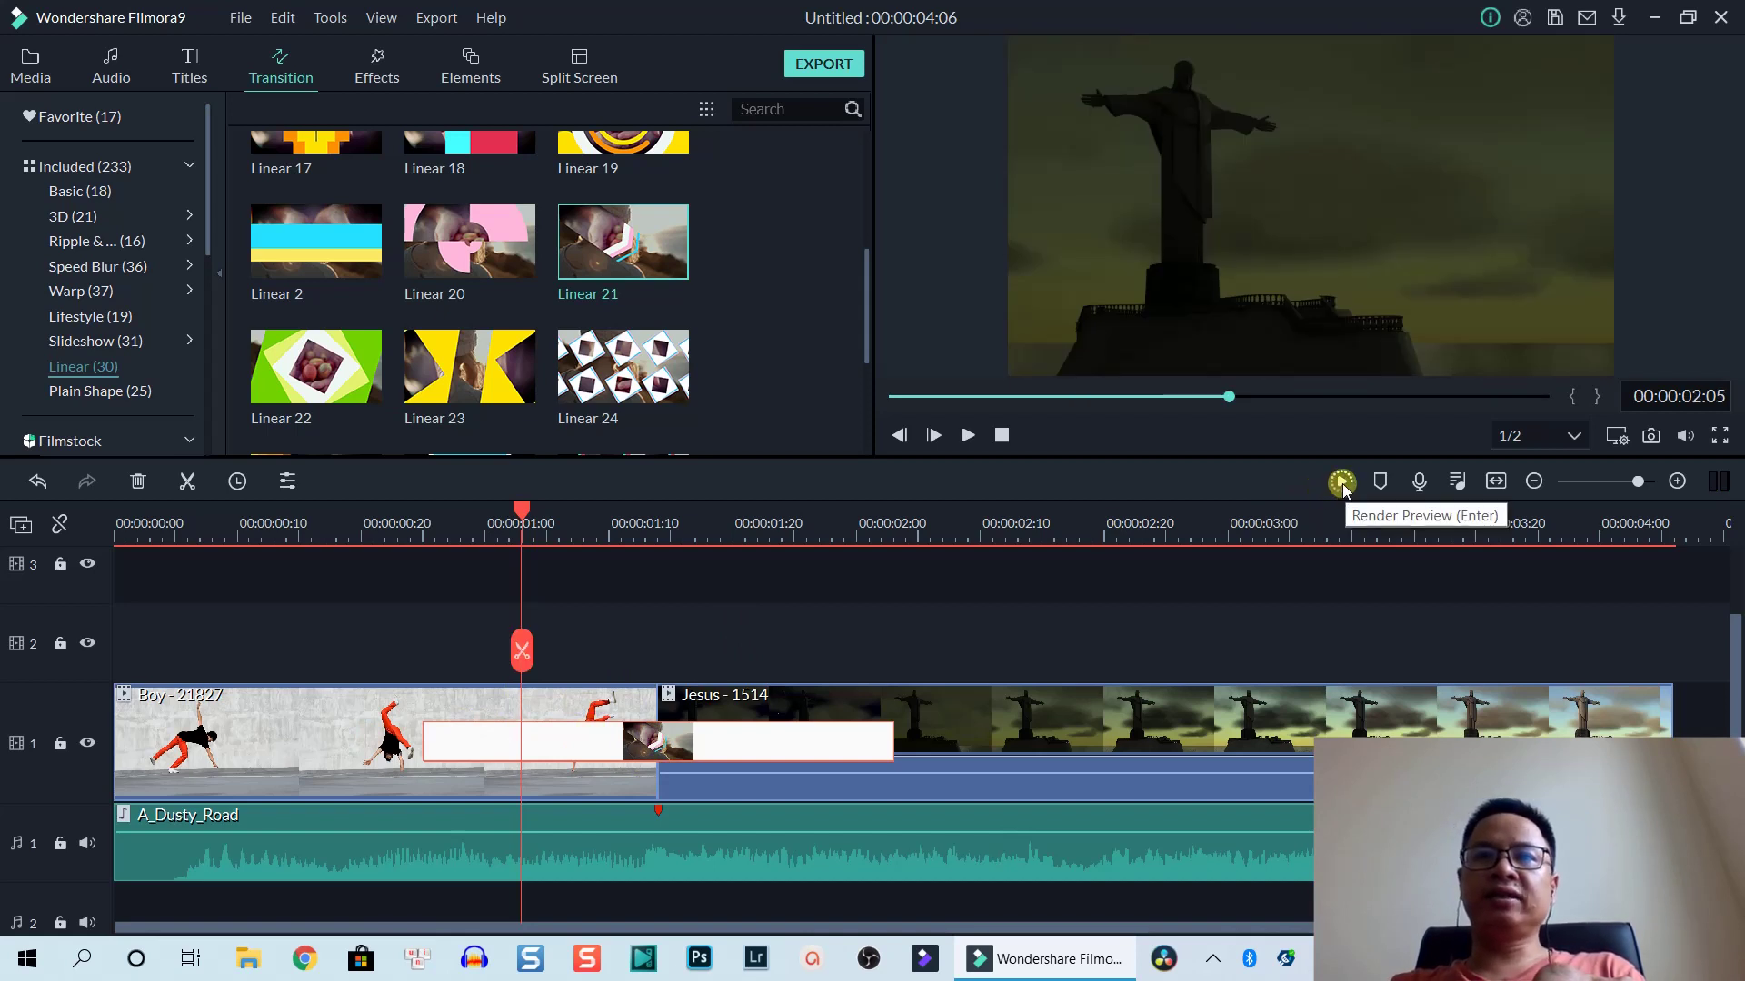
Step: Render the timeline preview and play it from 00:00:00:08 to review the Linear 21 transition
click(1341, 482)
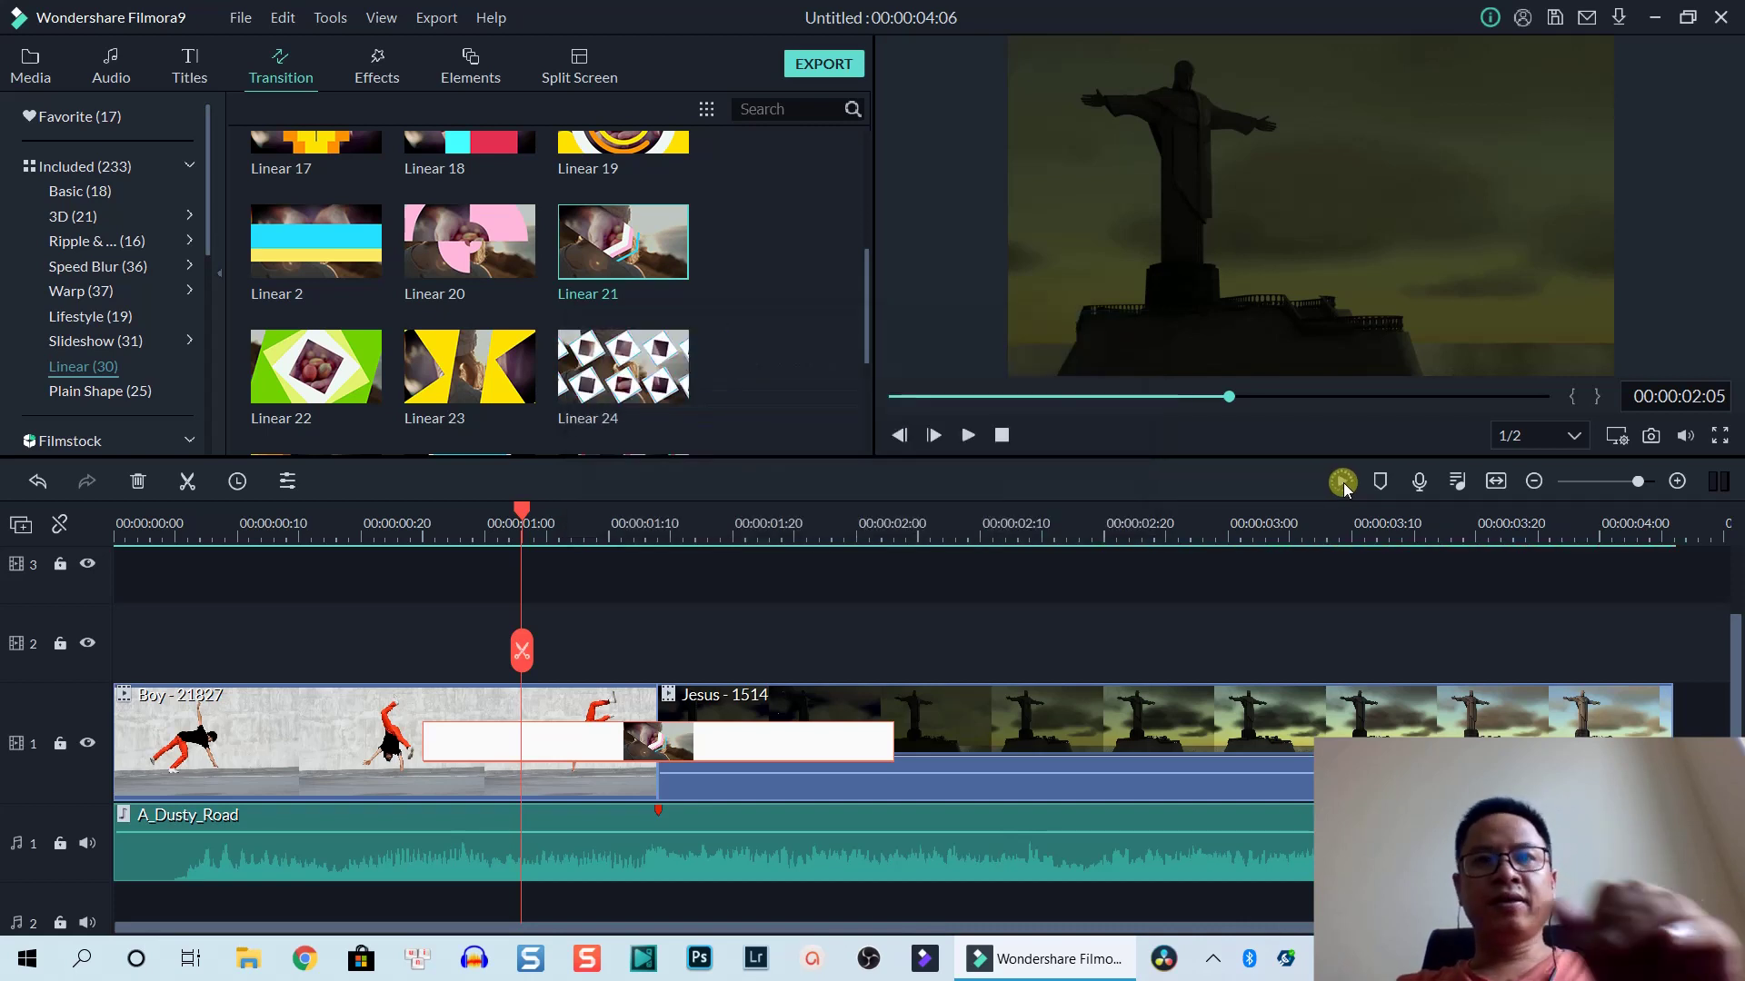
click(222, 524)
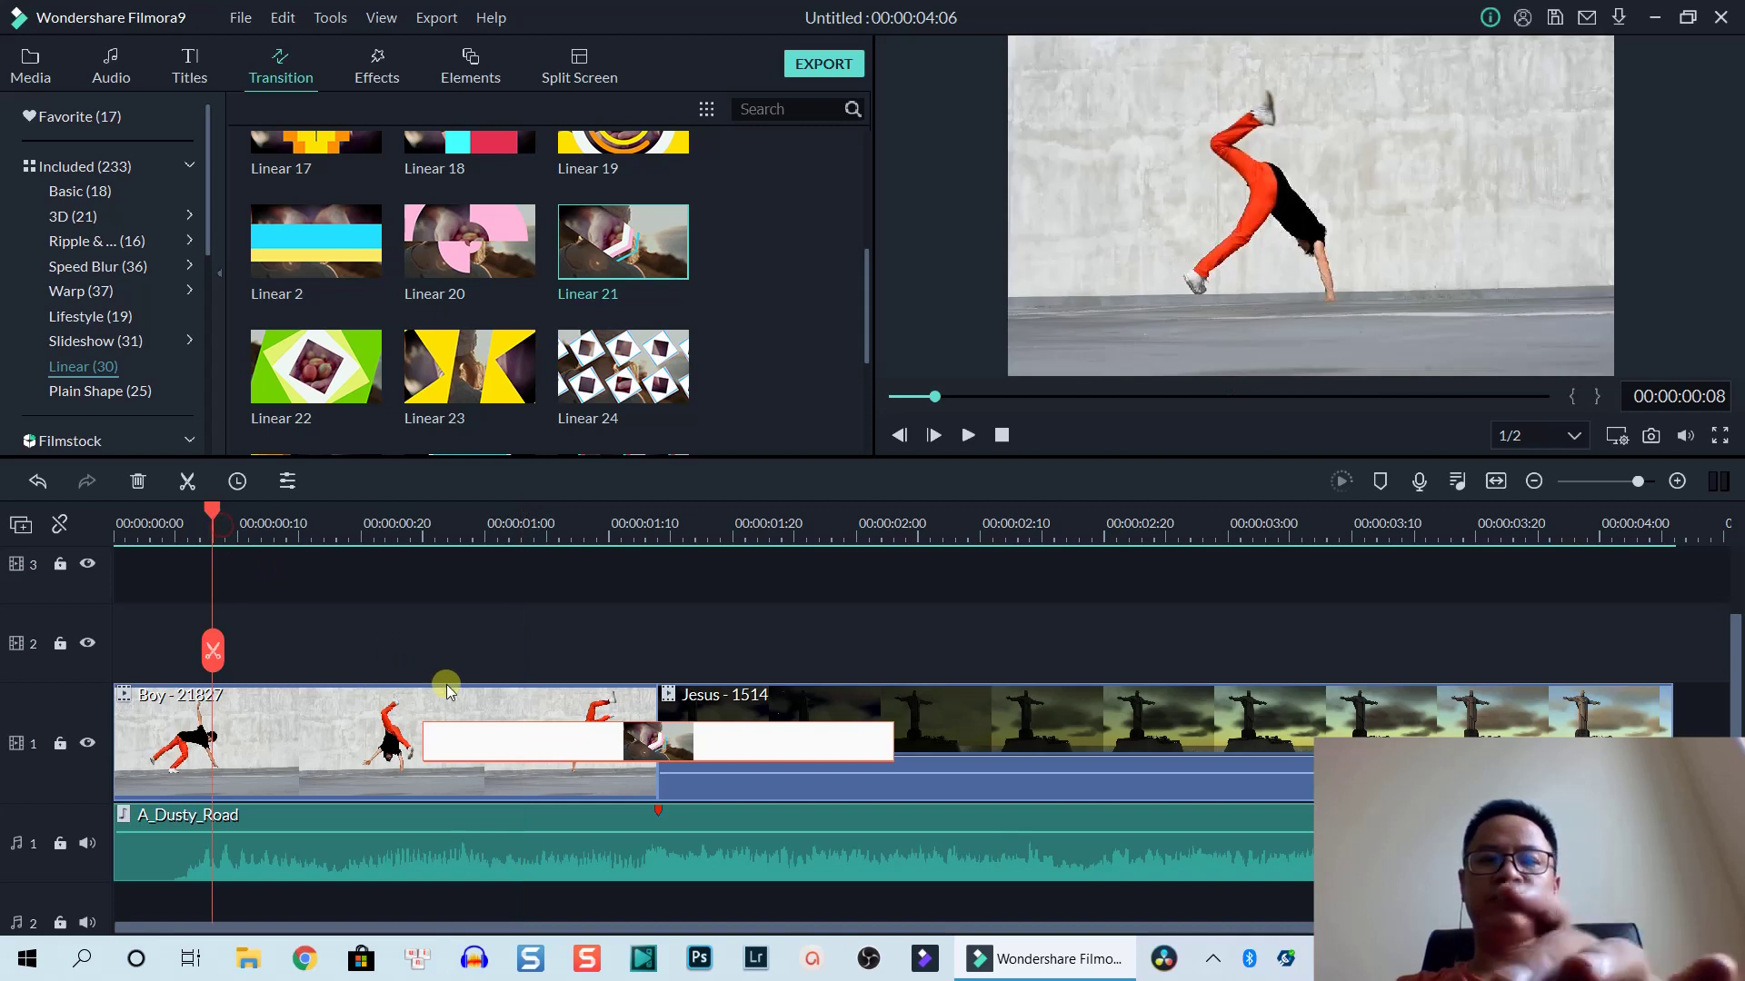
key(space)
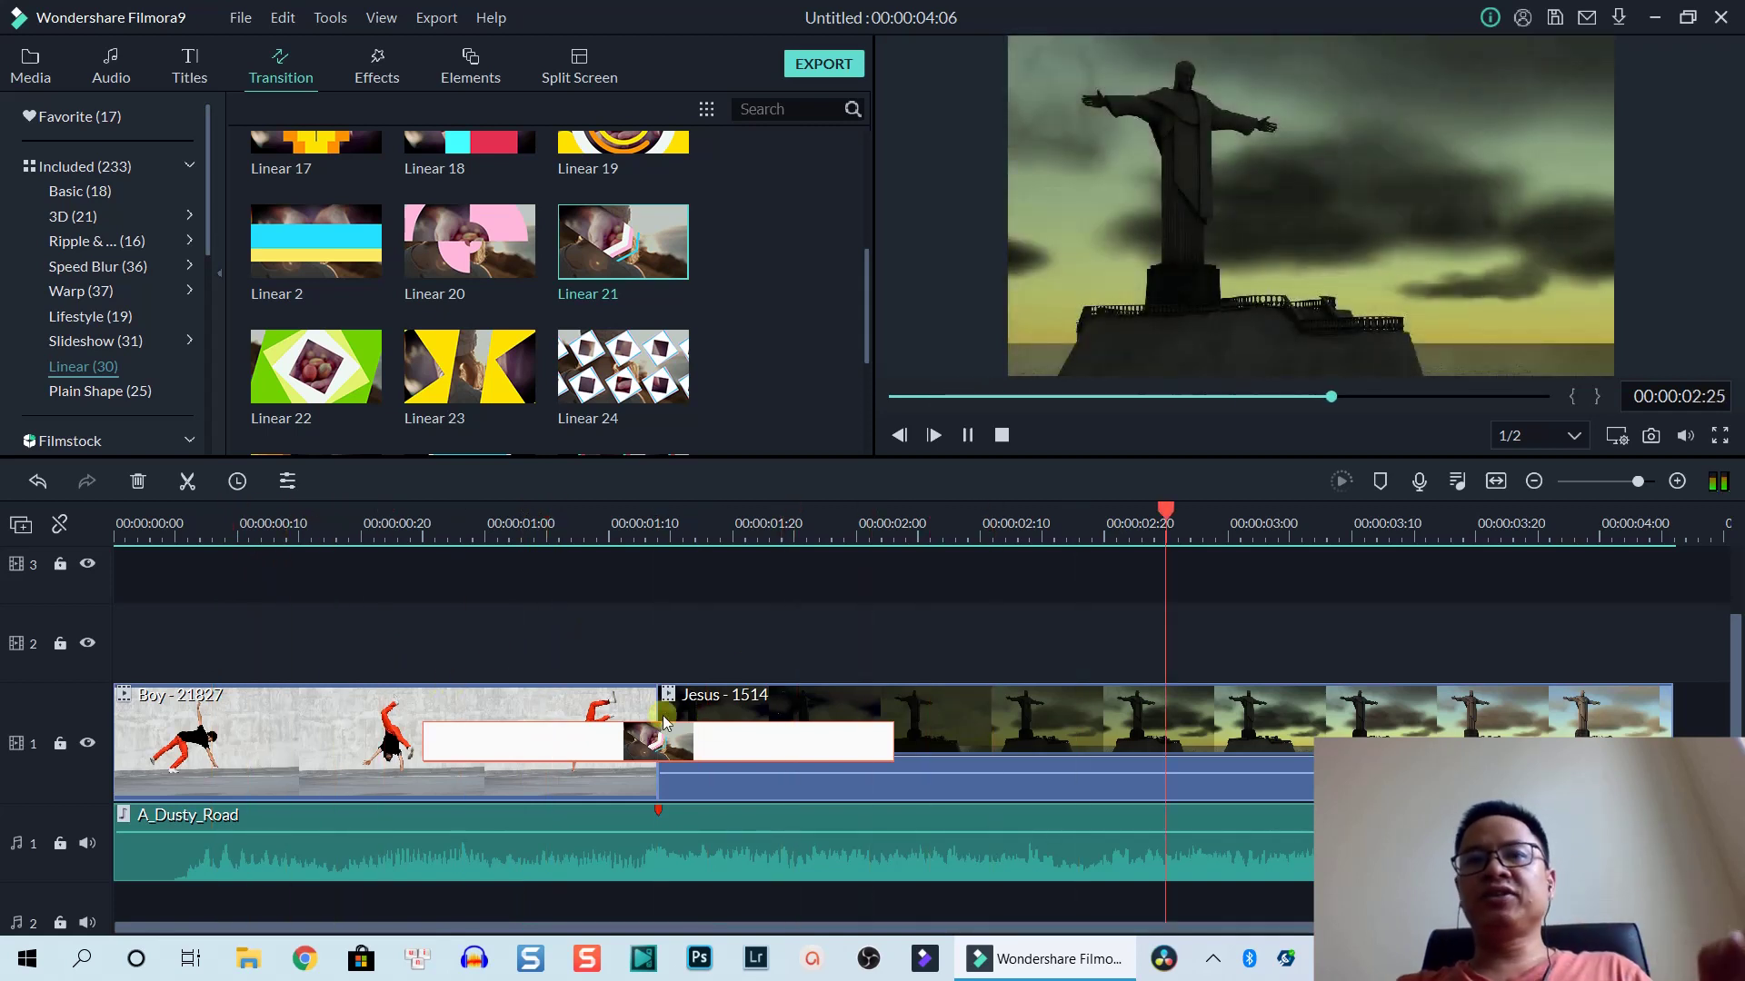
key(space)
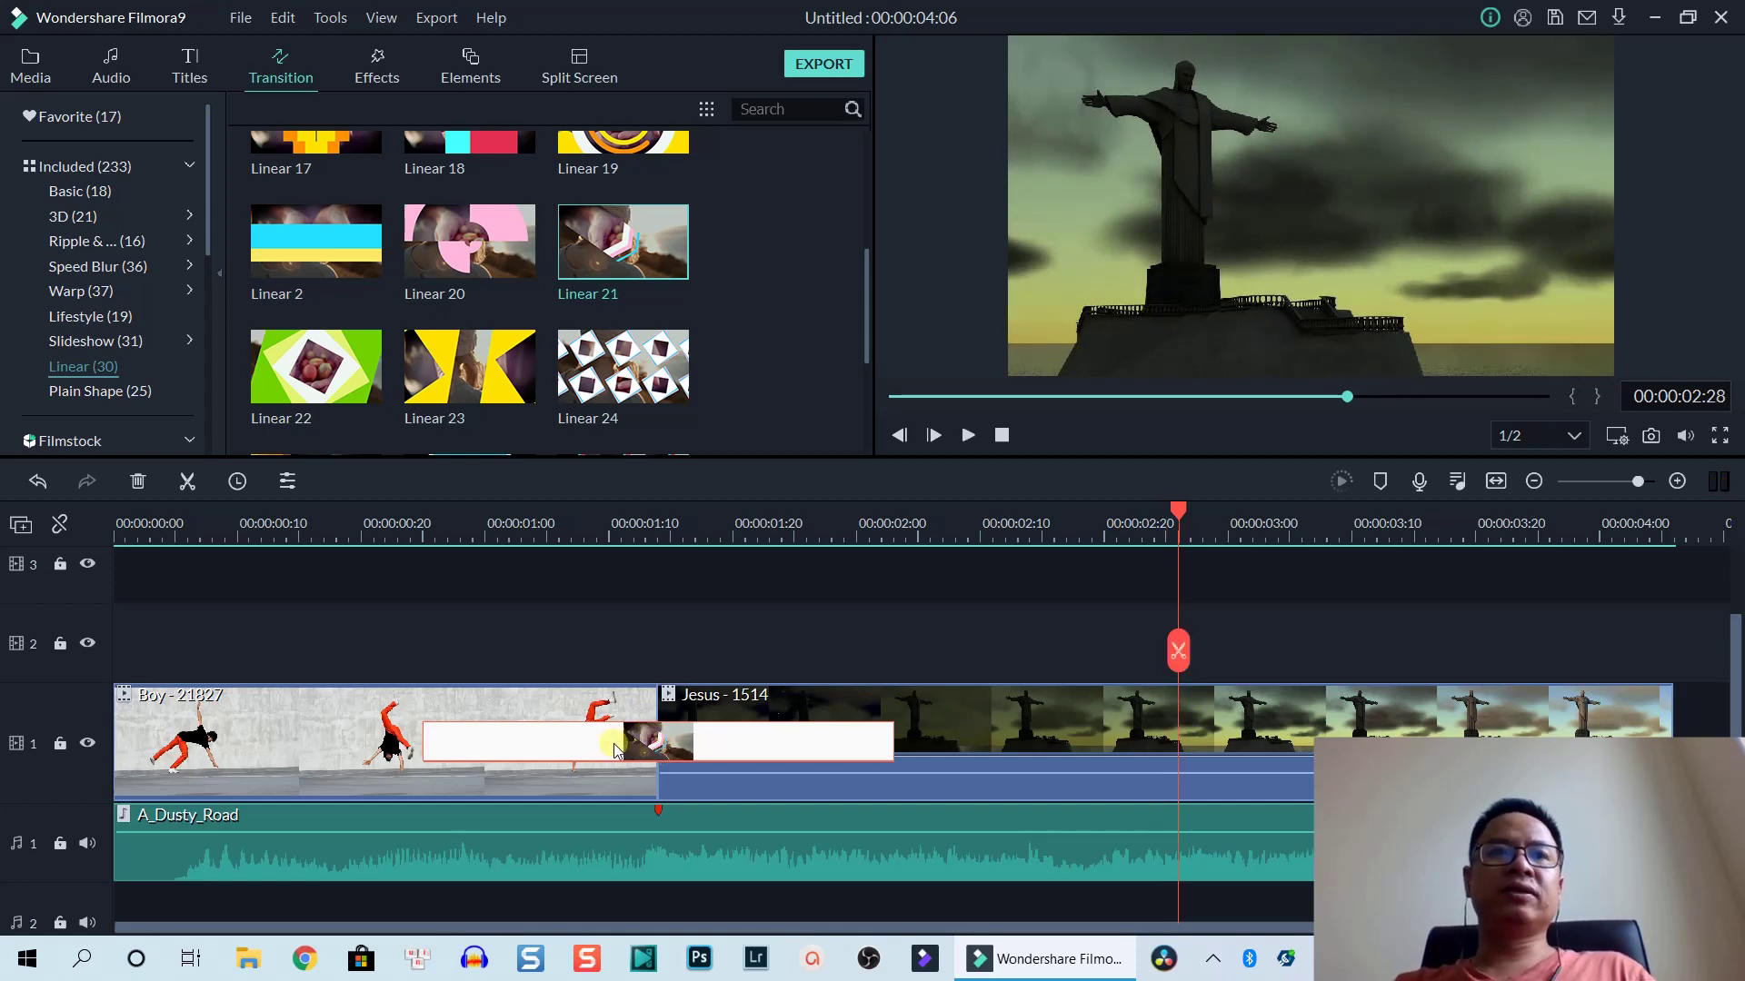
Step: Add the Black sample color to video track 2 above the Linear 21 transition and trim its end to match the transition's end
click(20, 75)
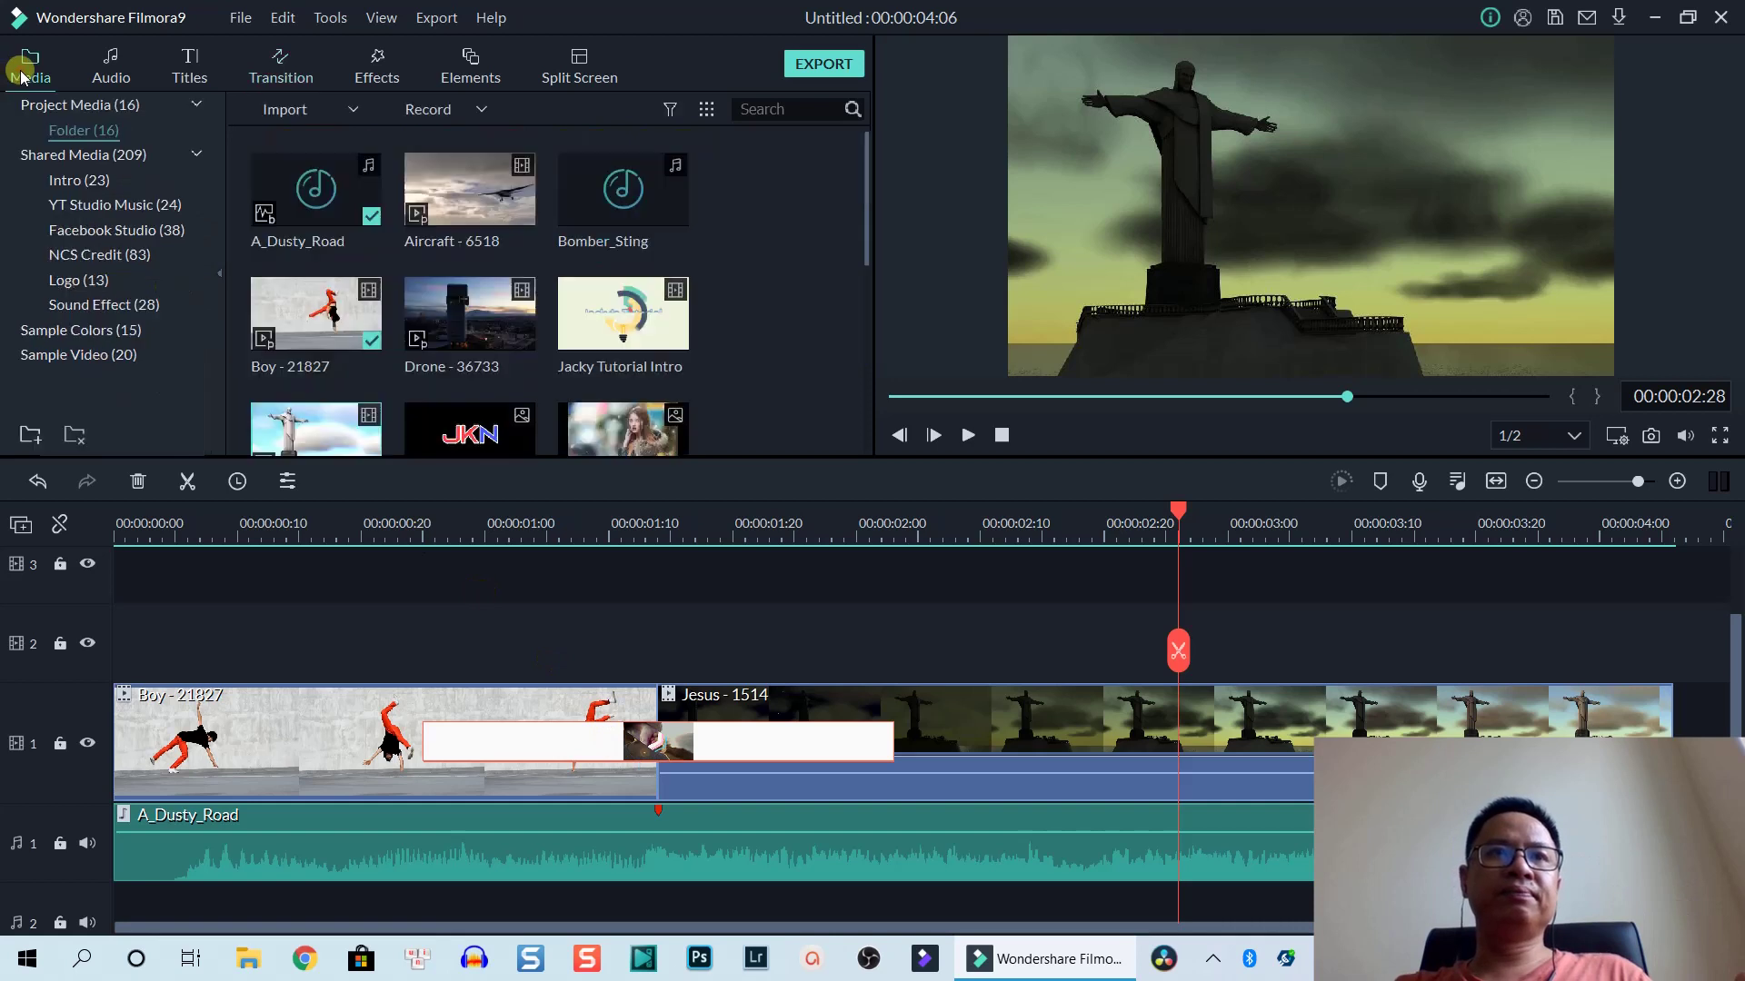
click(84, 333)
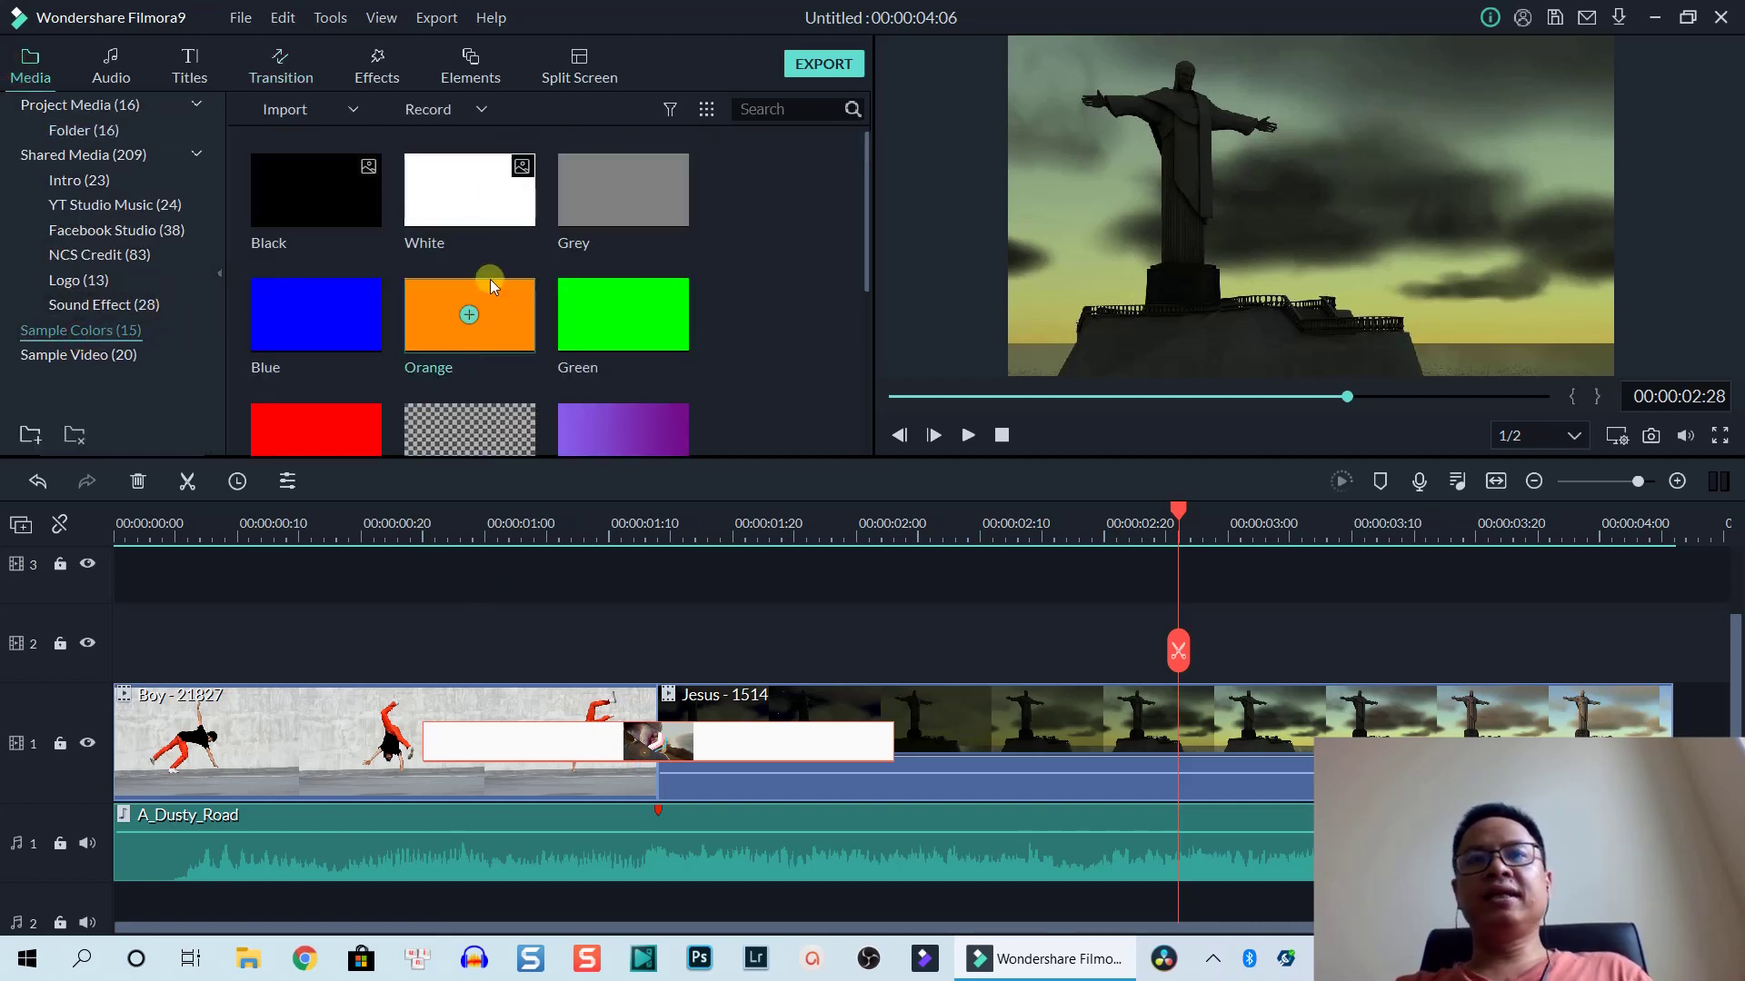
scroll(495, 354, down, 3)
scroll(531, 414, up, 3)
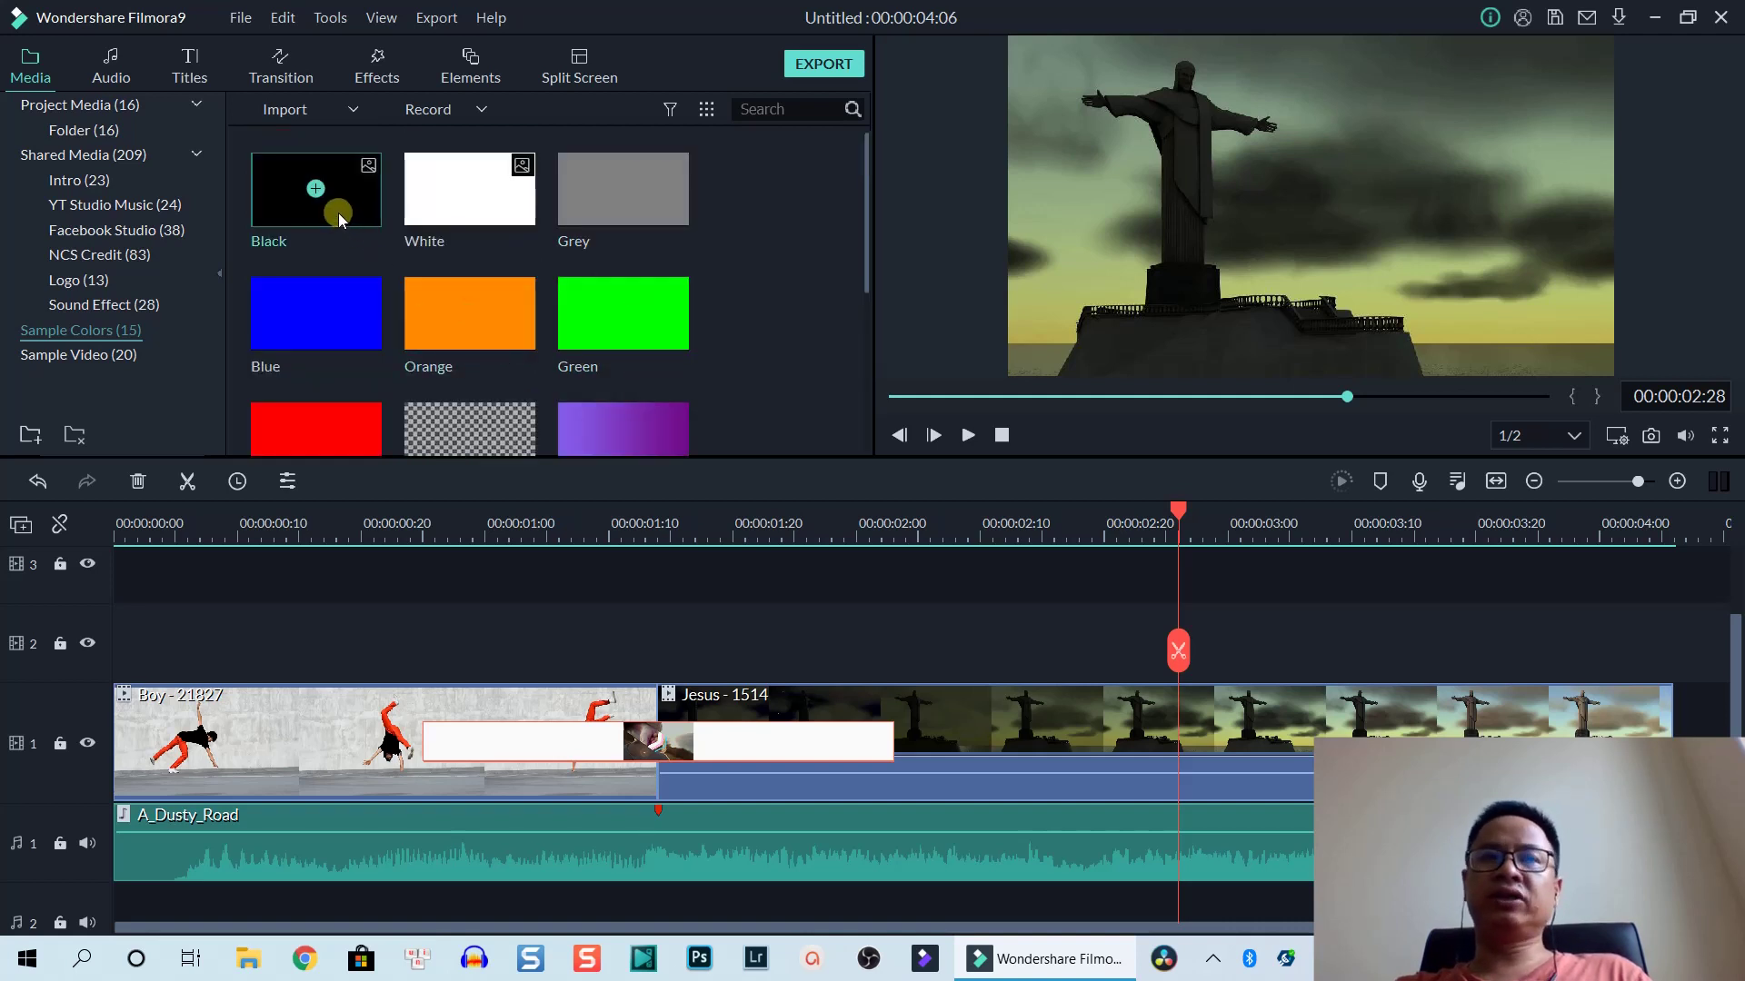
drag(338, 218, 419, 661)
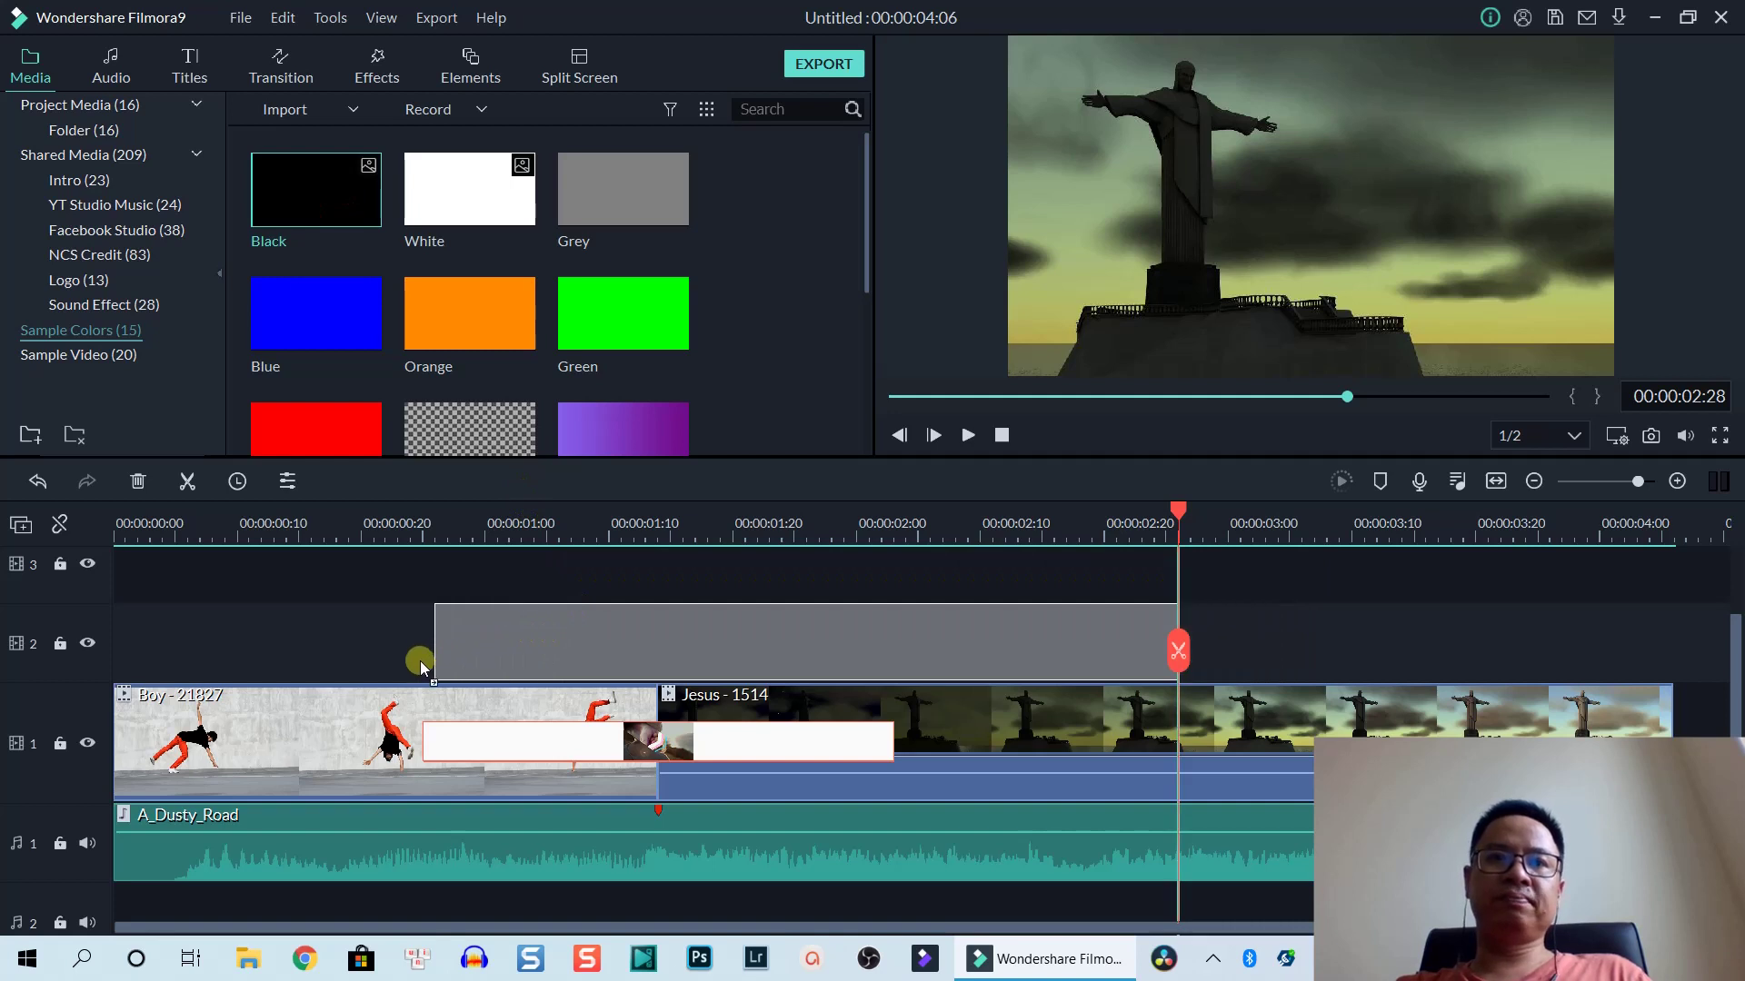
drag(557, 688, 576, 681)
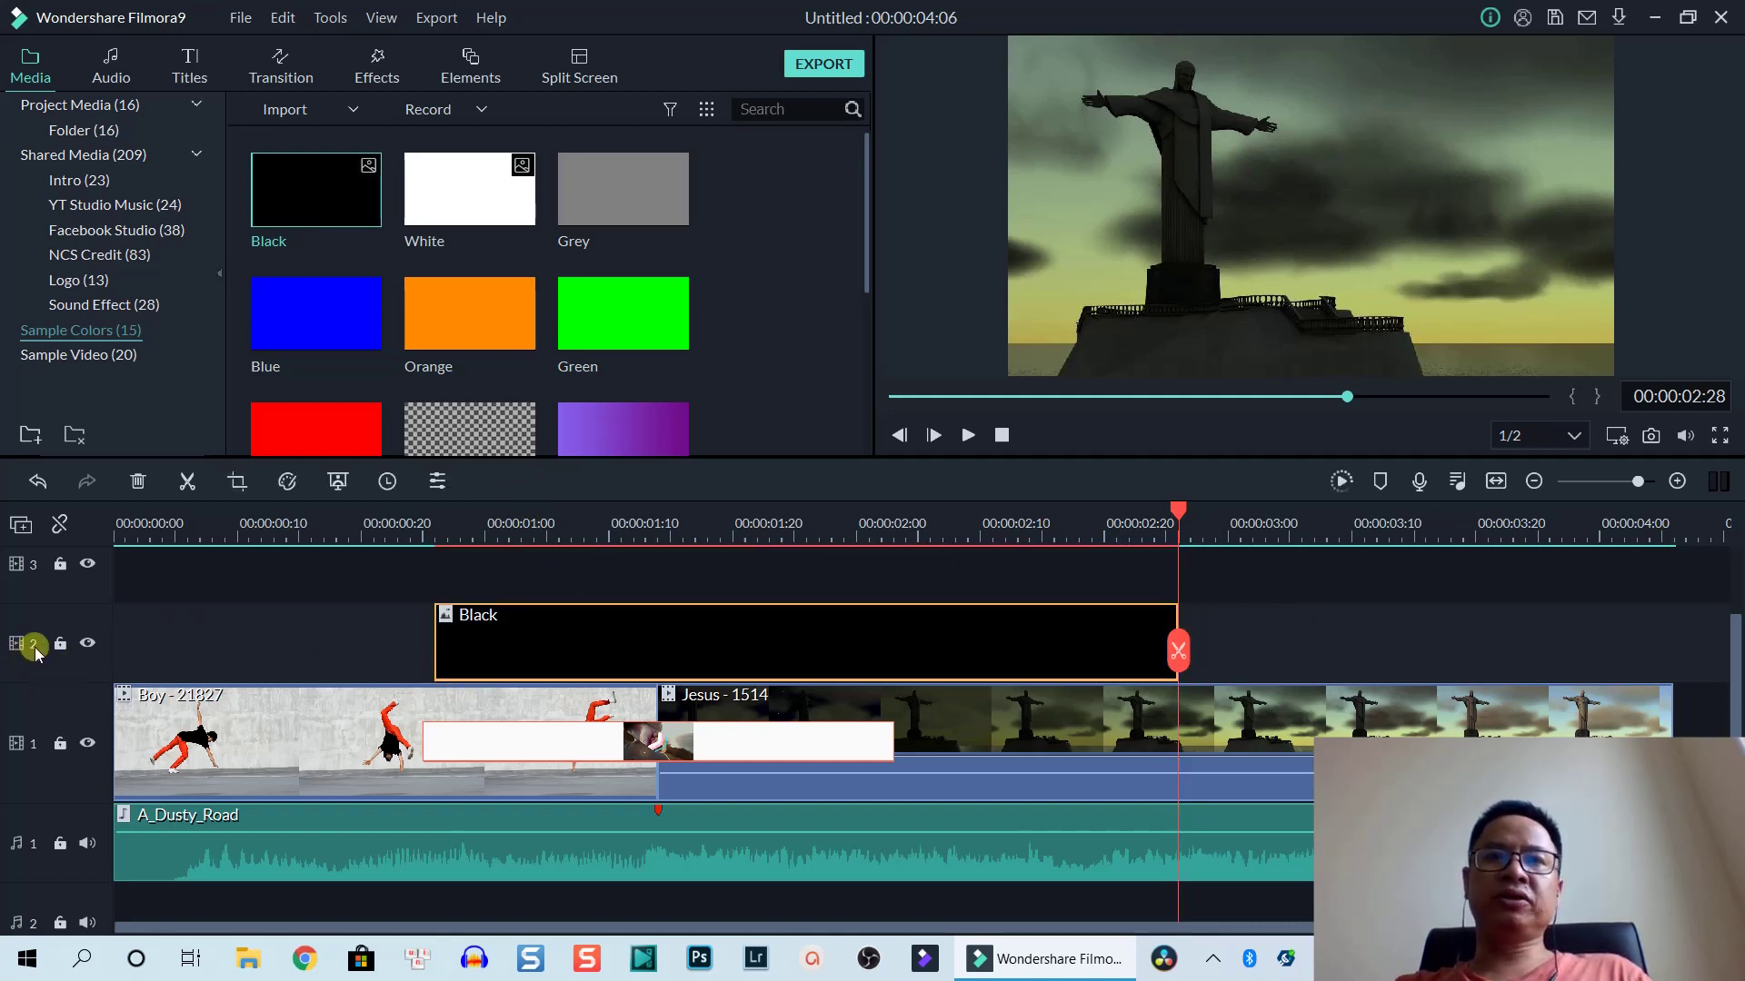
drag(1172, 626, 892, 660)
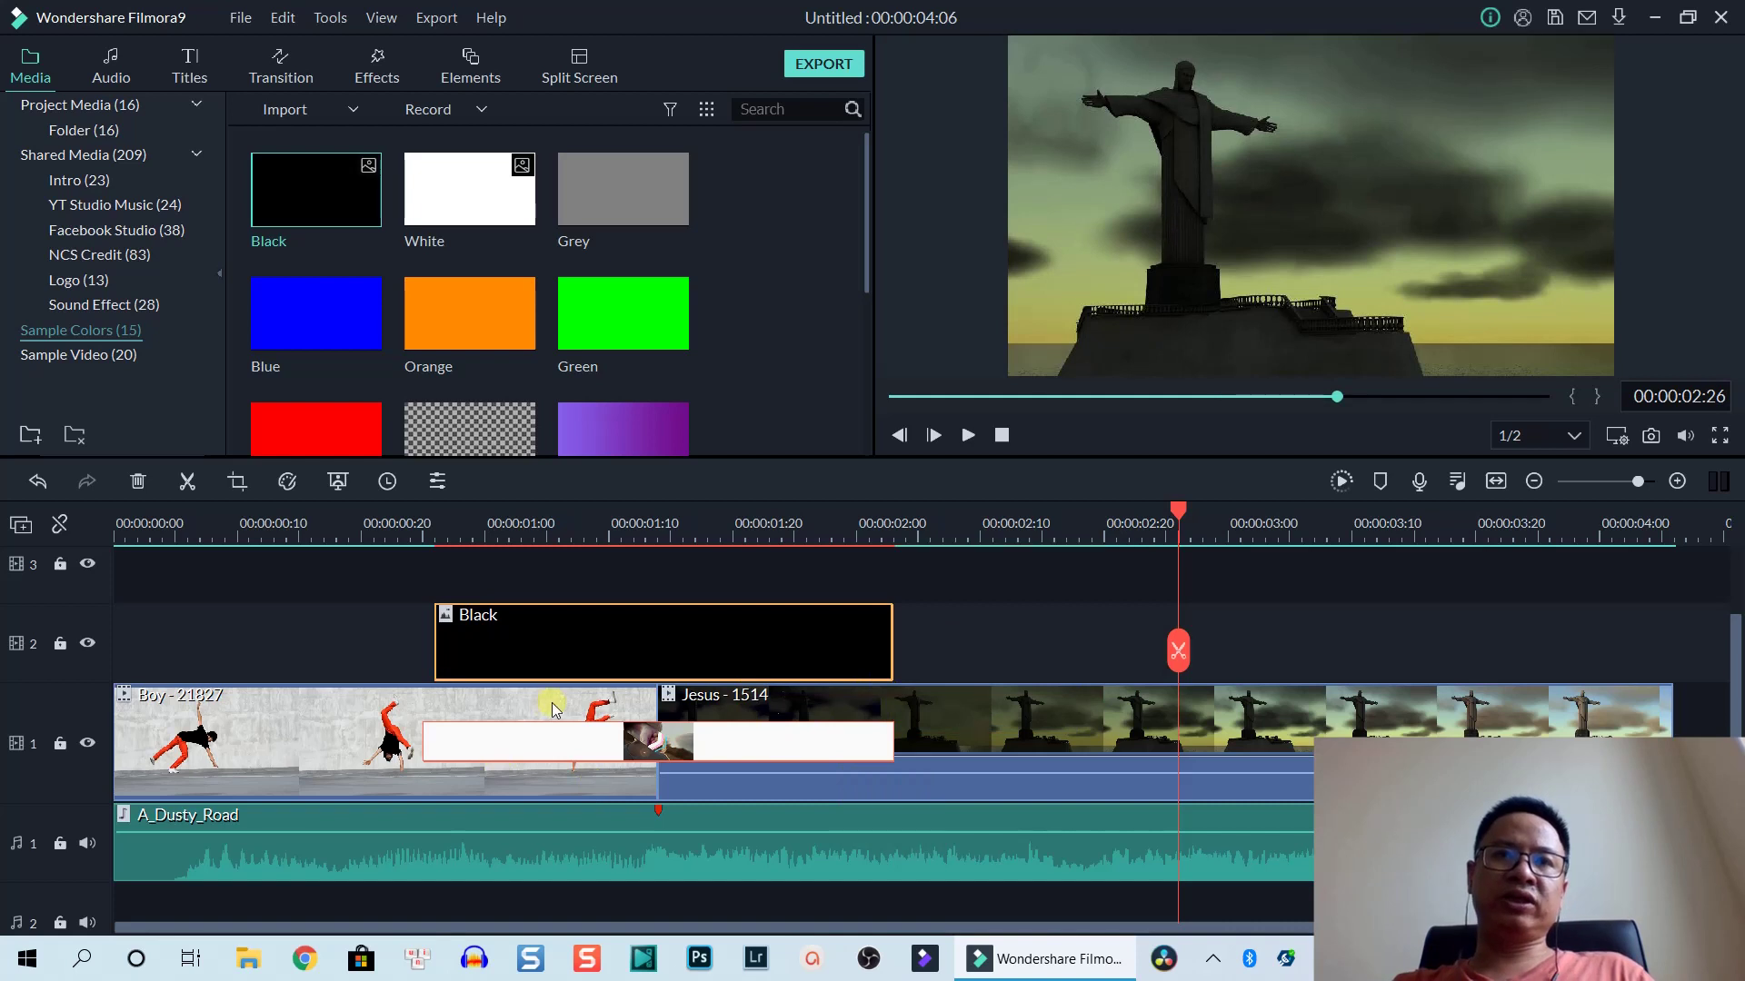
Step: Set the Black clip's opacity to 0% under Compositing
double_click(629, 638)
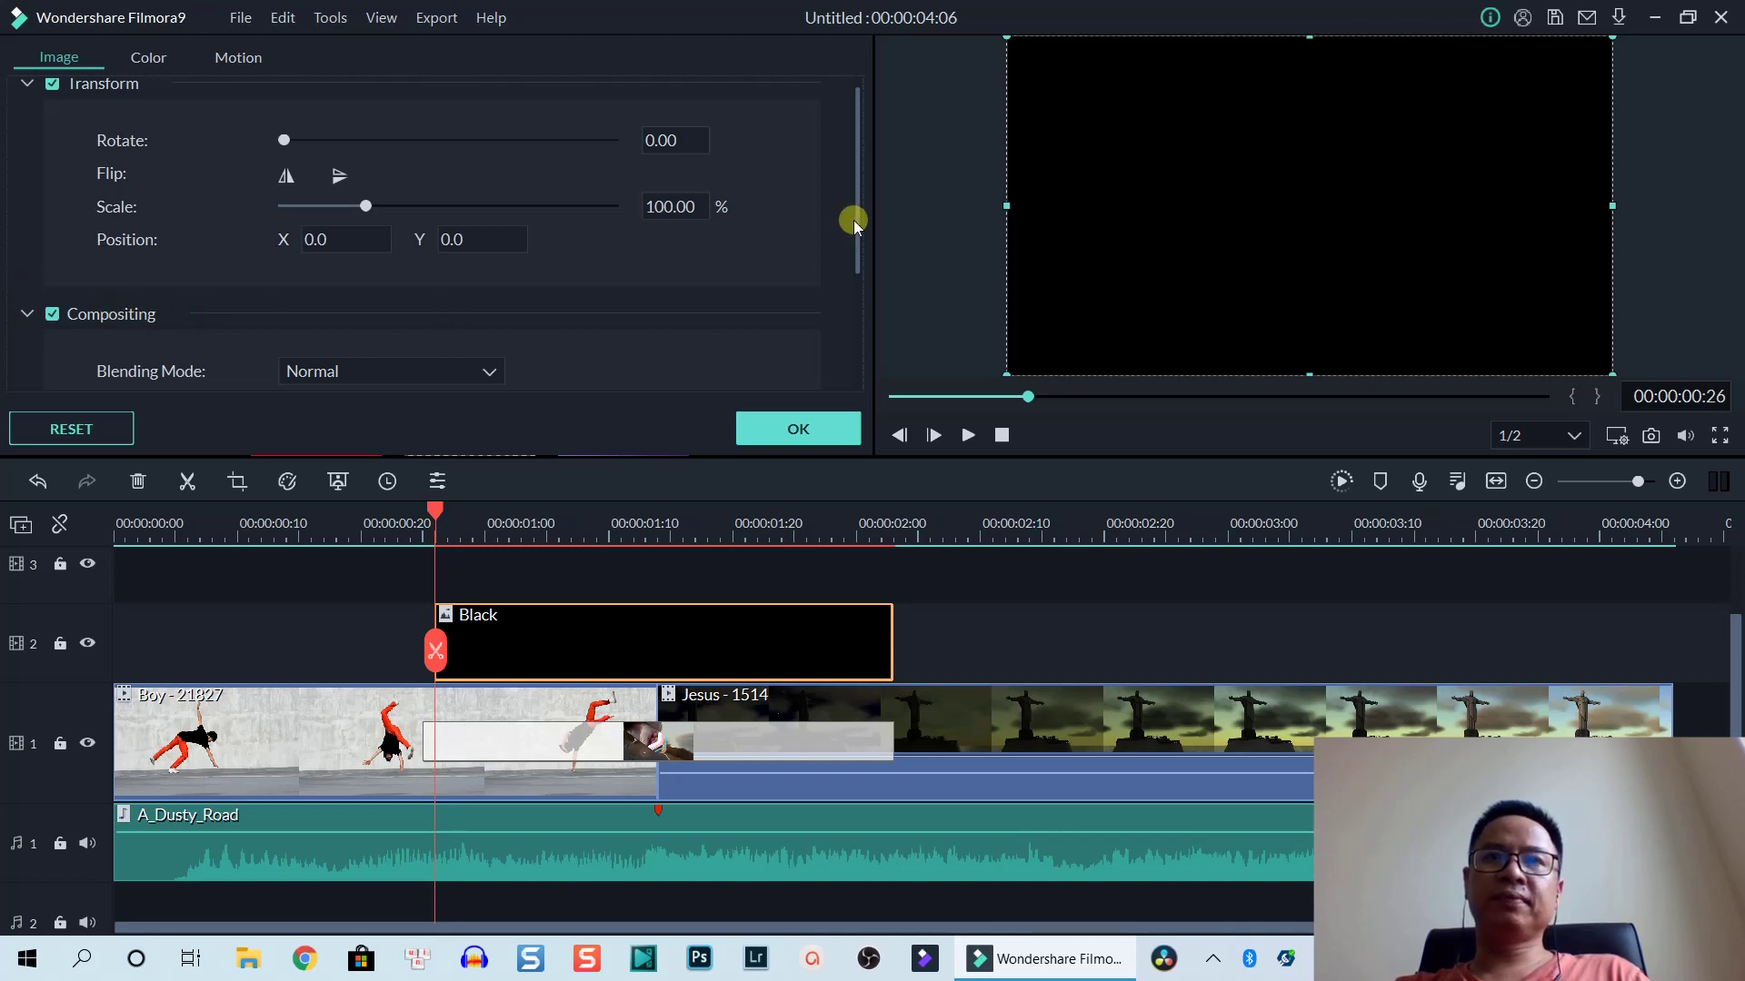
drag(857, 220, 851, 295)
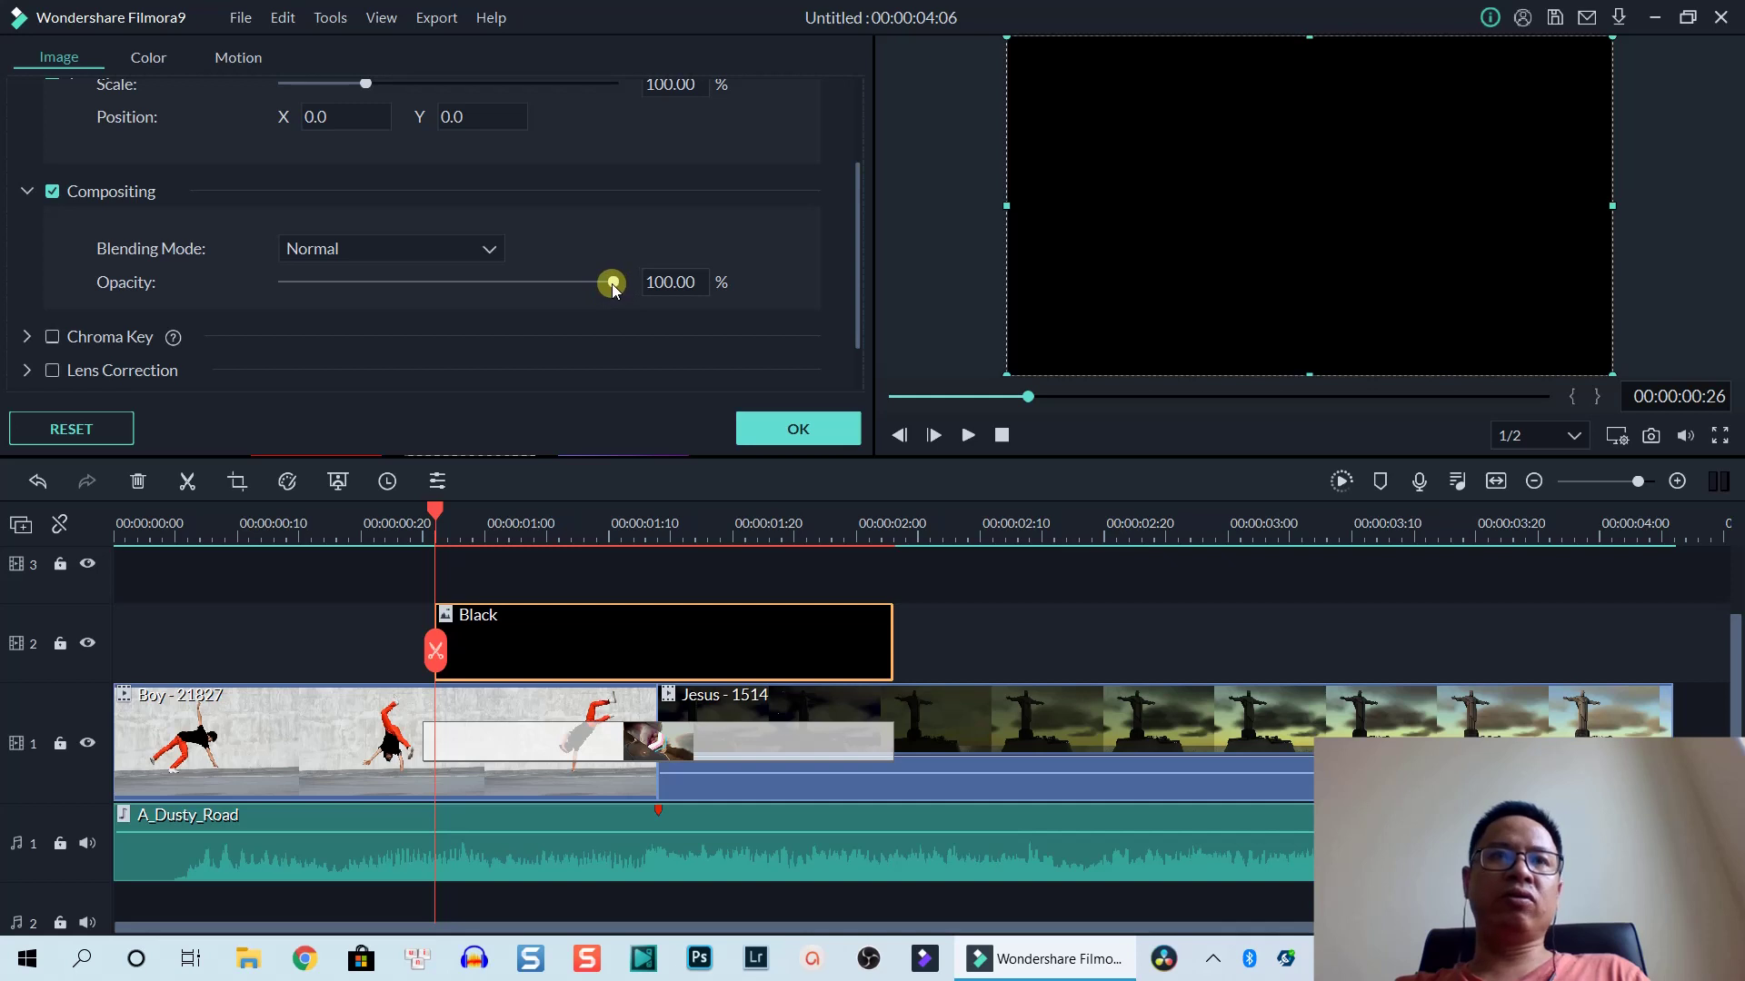
drag(615, 287, 278, 312)
click(787, 440)
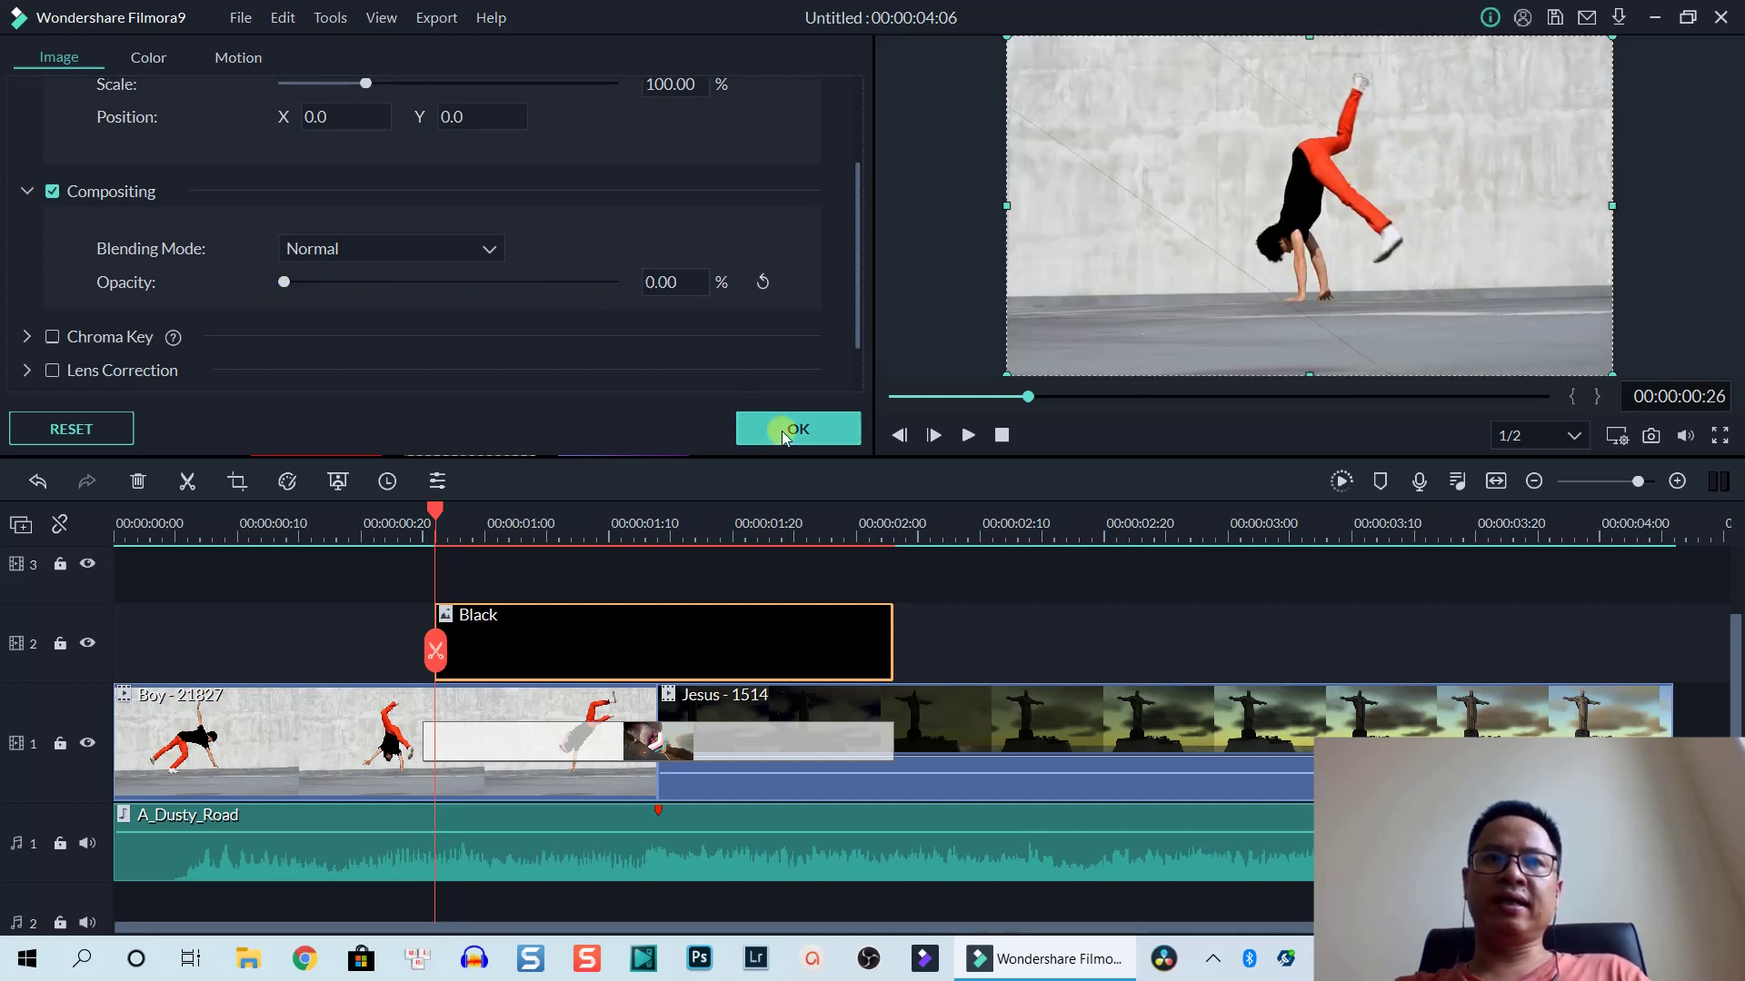
Step: Split the Black clip at 00:00:01:14, in line with the cut between the Boy and Jesus clips
click(652, 537)
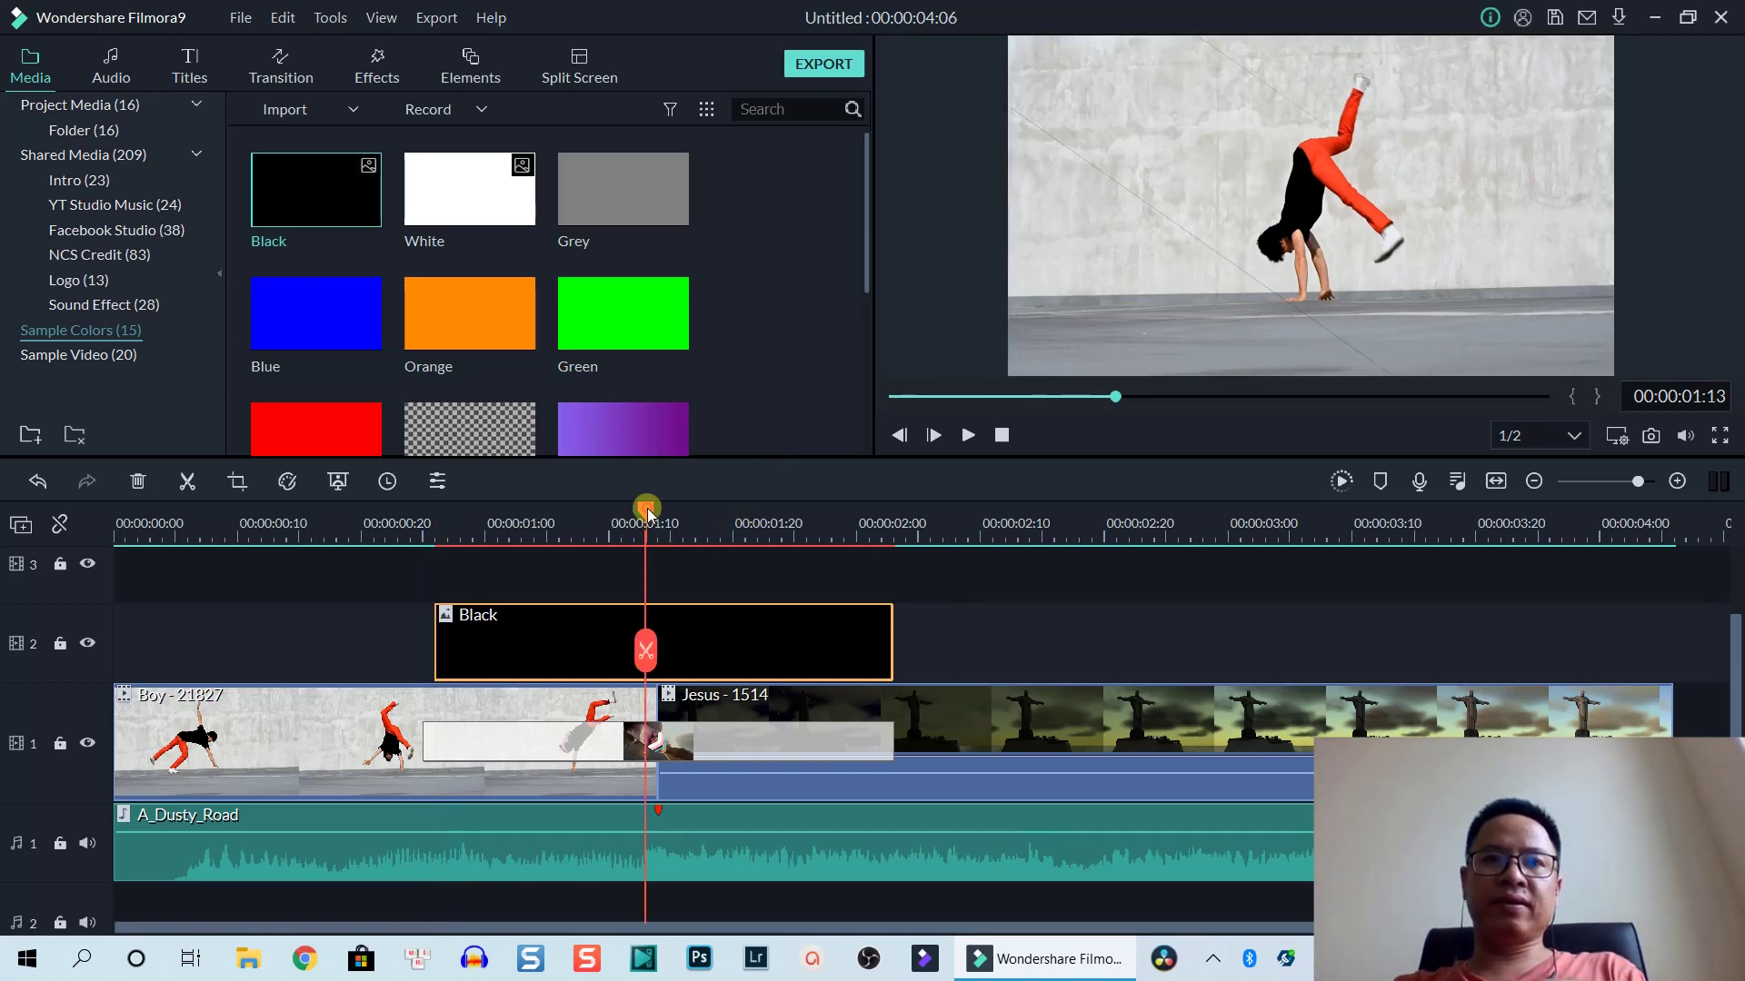
drag(648, 514, 664, 515)
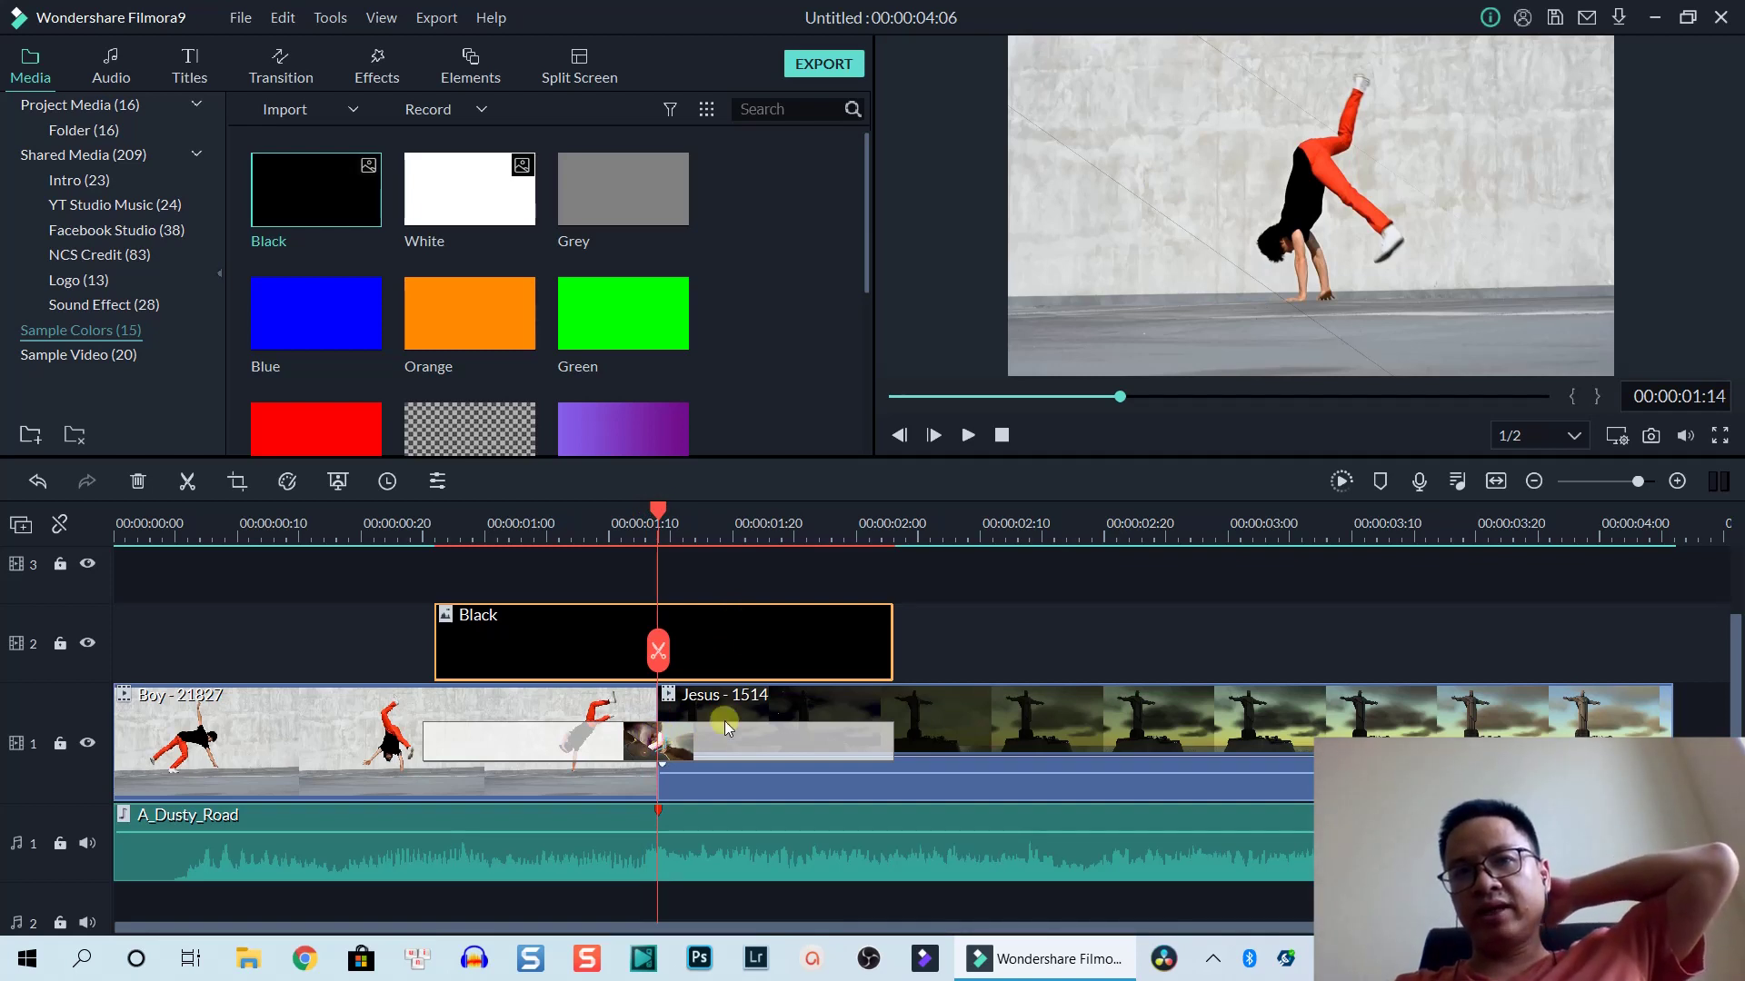
click(660, 650)
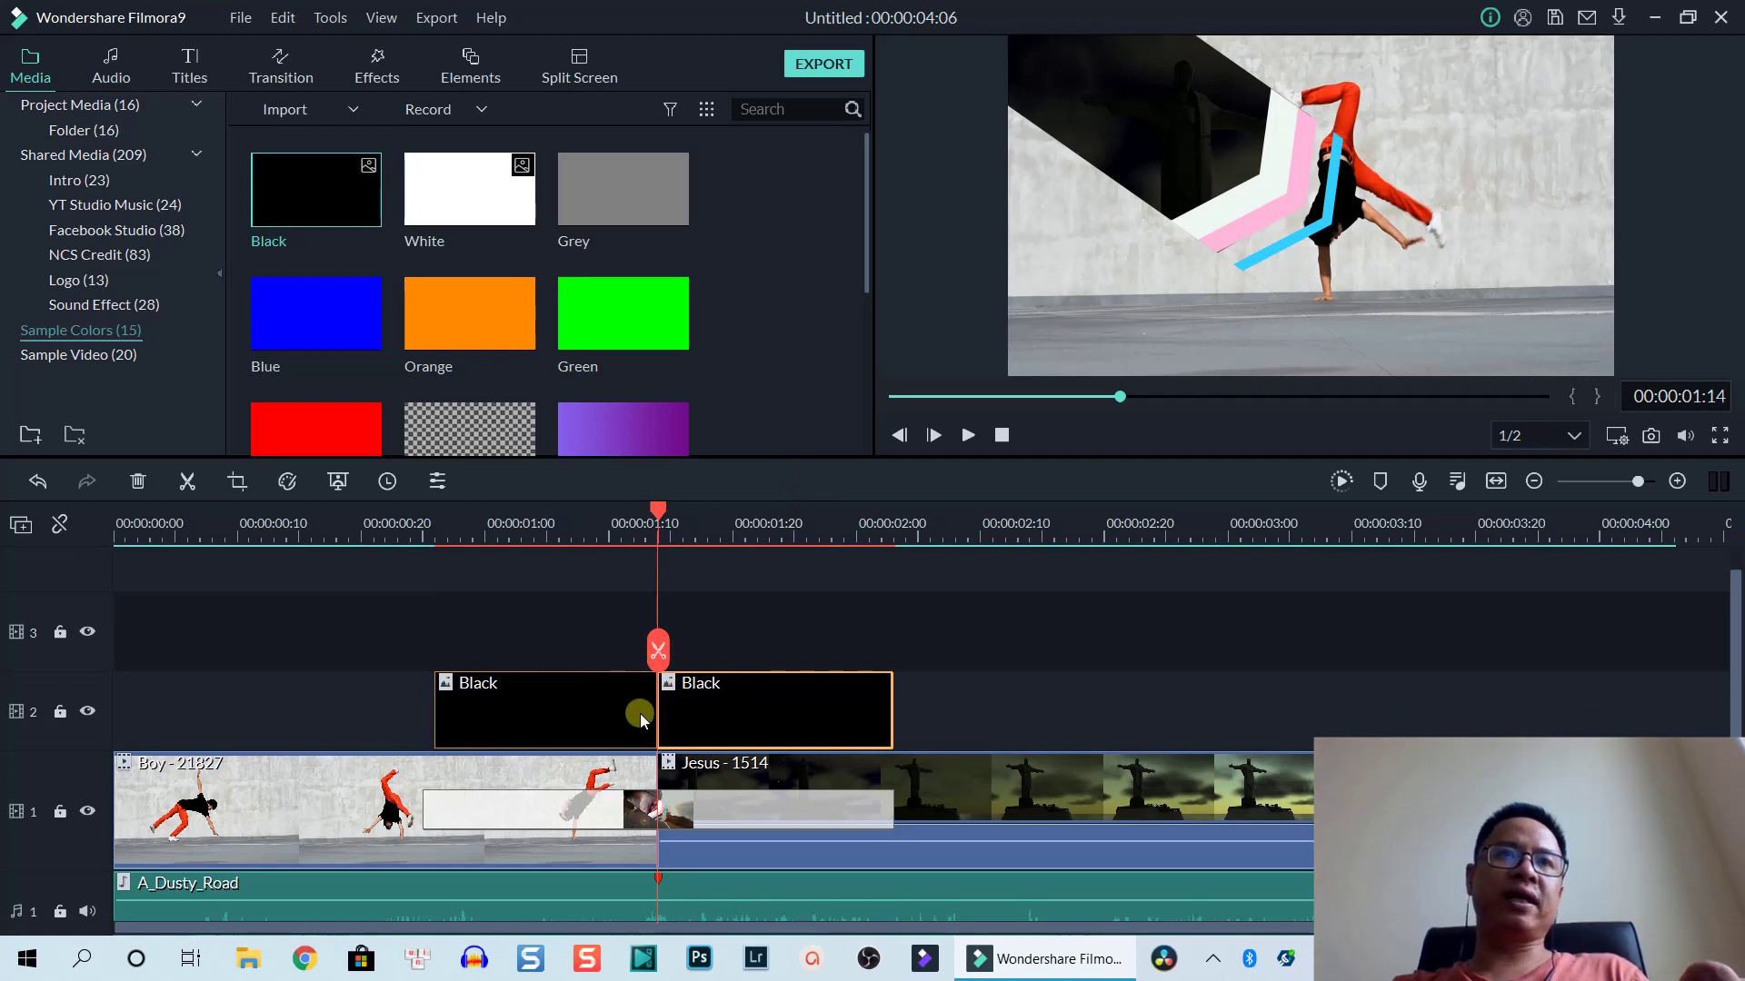
Step: Apply the Plain Shape 4 transition at the cut between the two Black clips on video track 2
click(280, 65)
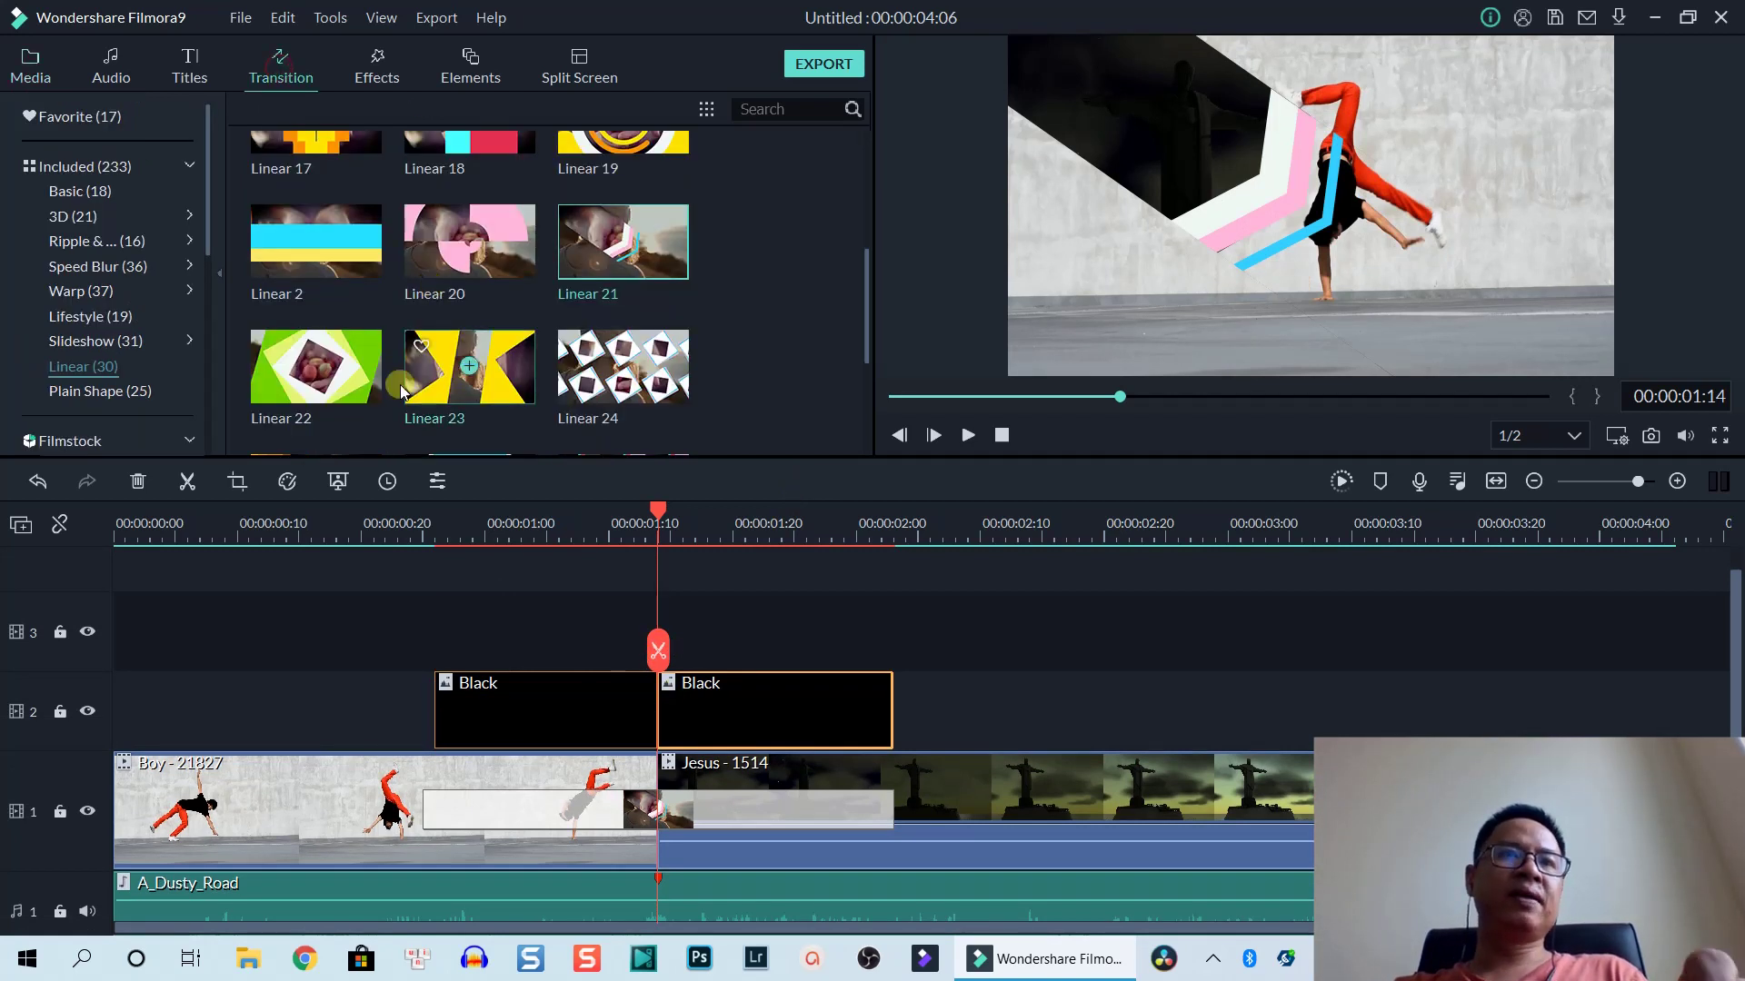
click(95, 392)
scroll(574, 386, down, 5)
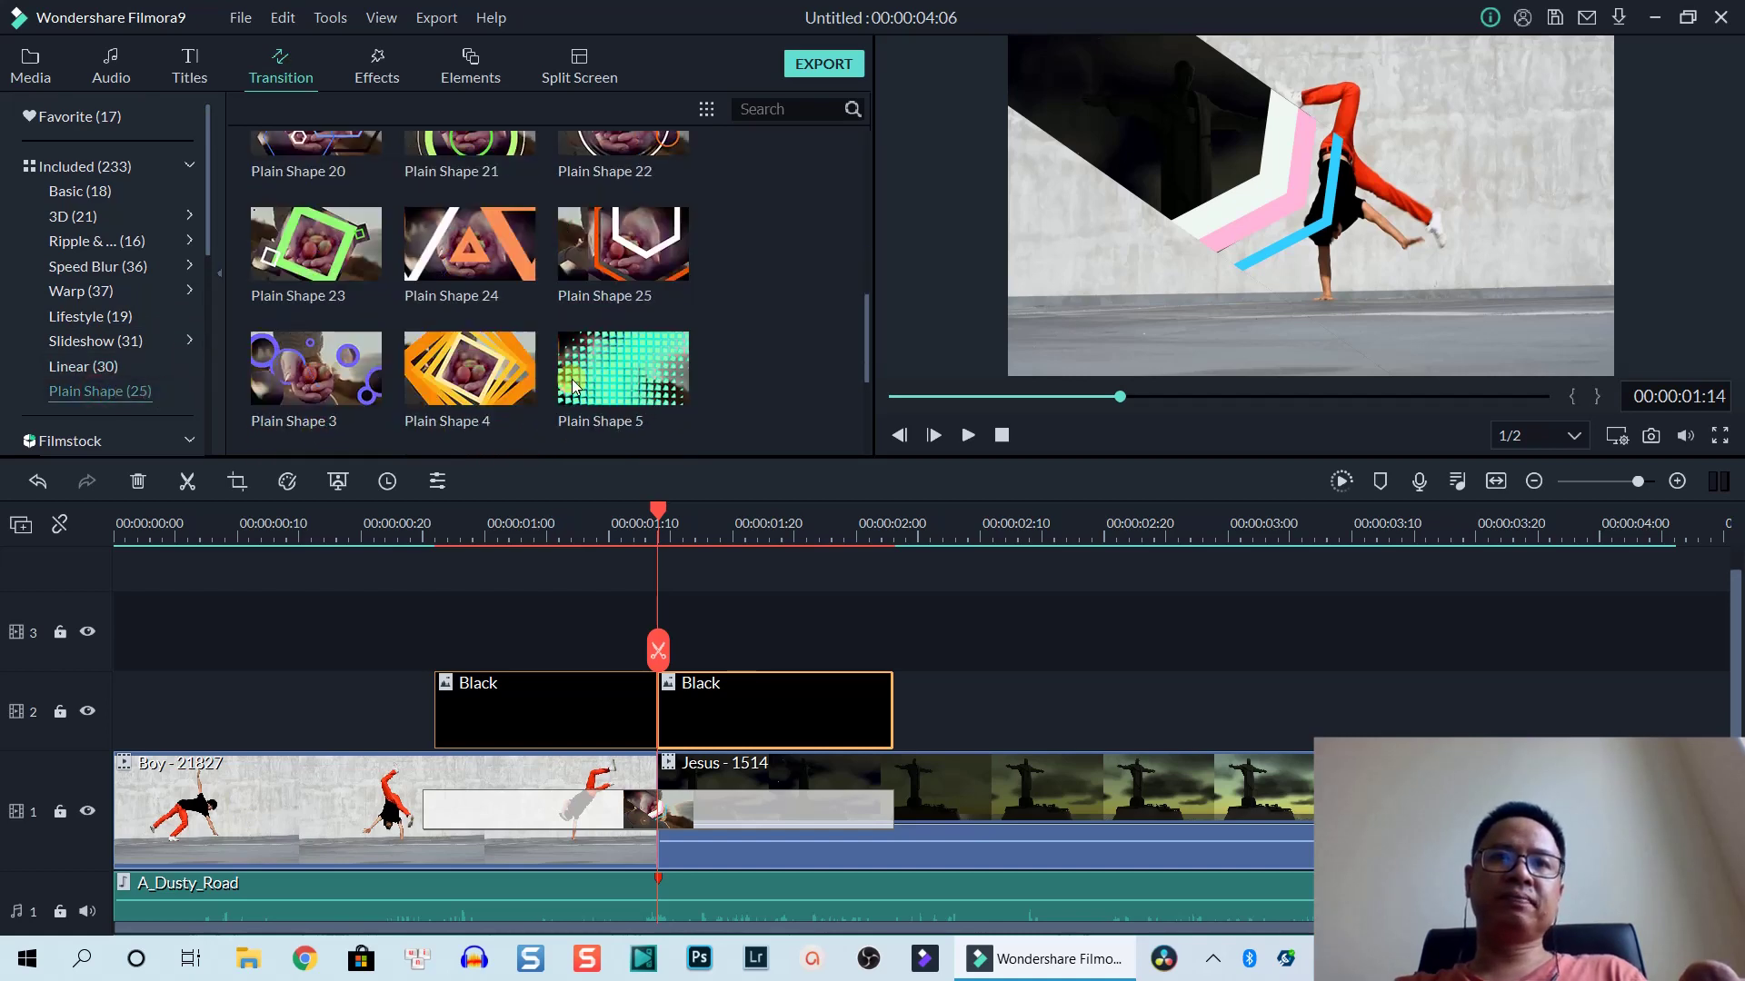
drag(472, 391, 643, 682)
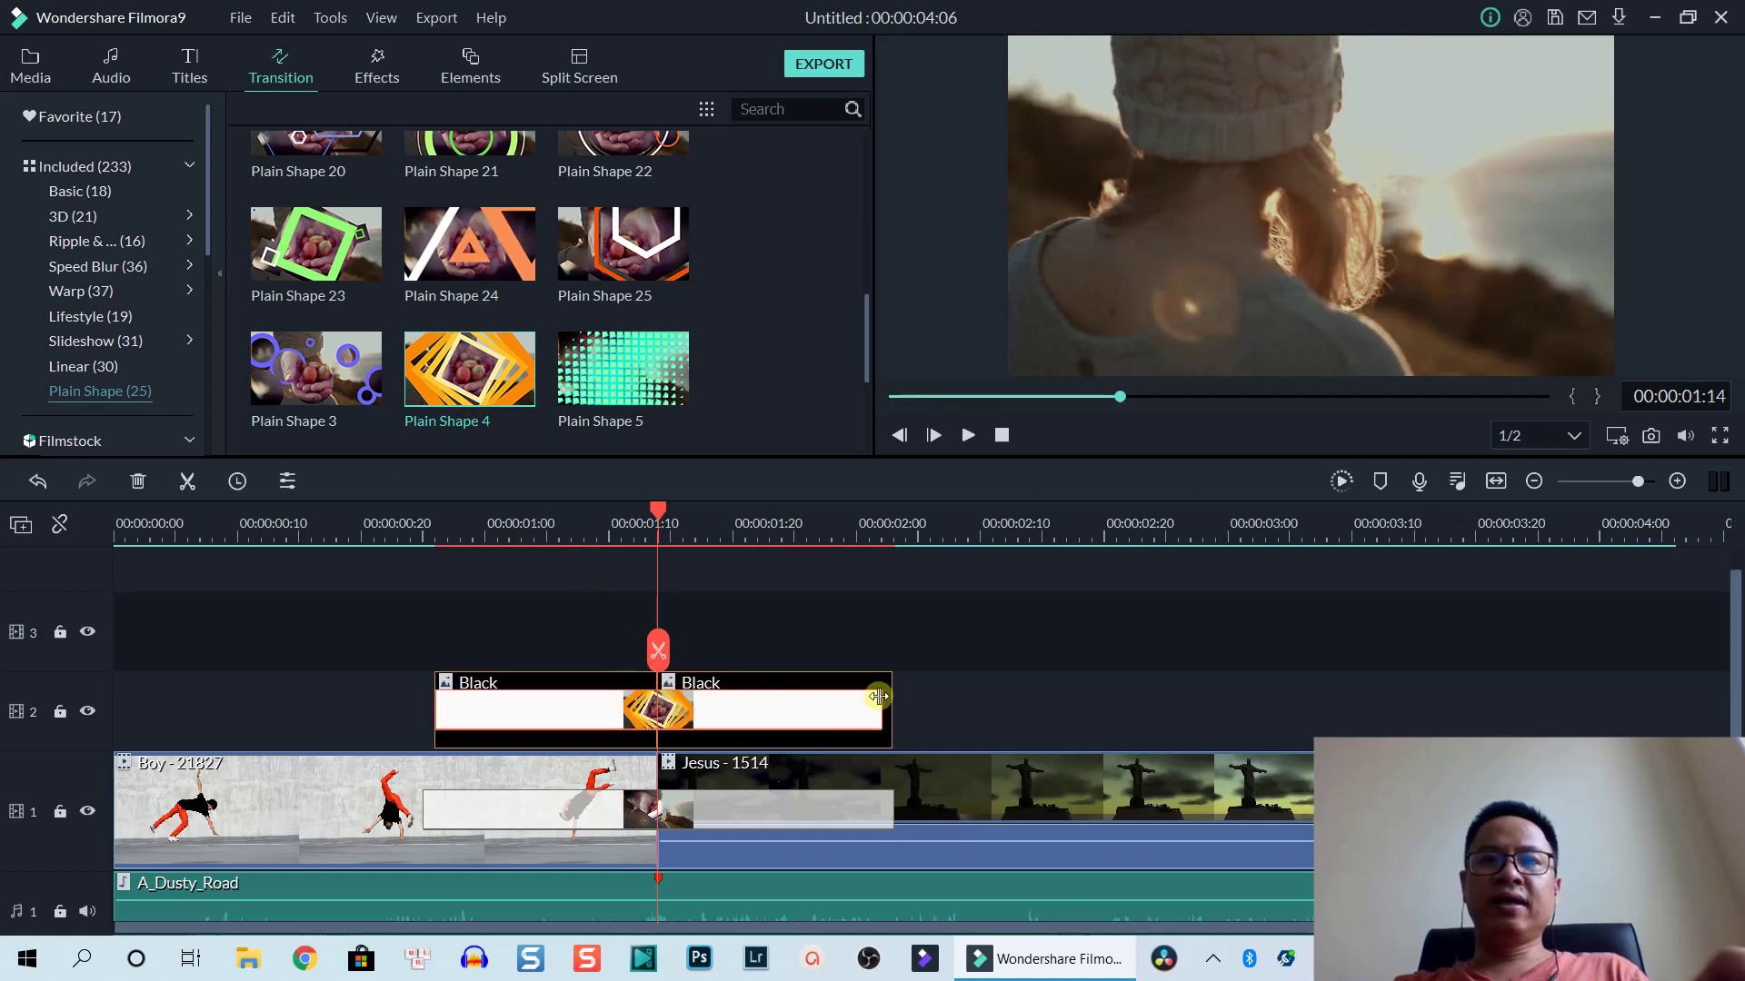
Step: Shorten the Plain Shape 4 transition on video track 2 so it is narrower than the Linear 21 transition below it
scroll(745, 788, down, 1)
click(759, 746)
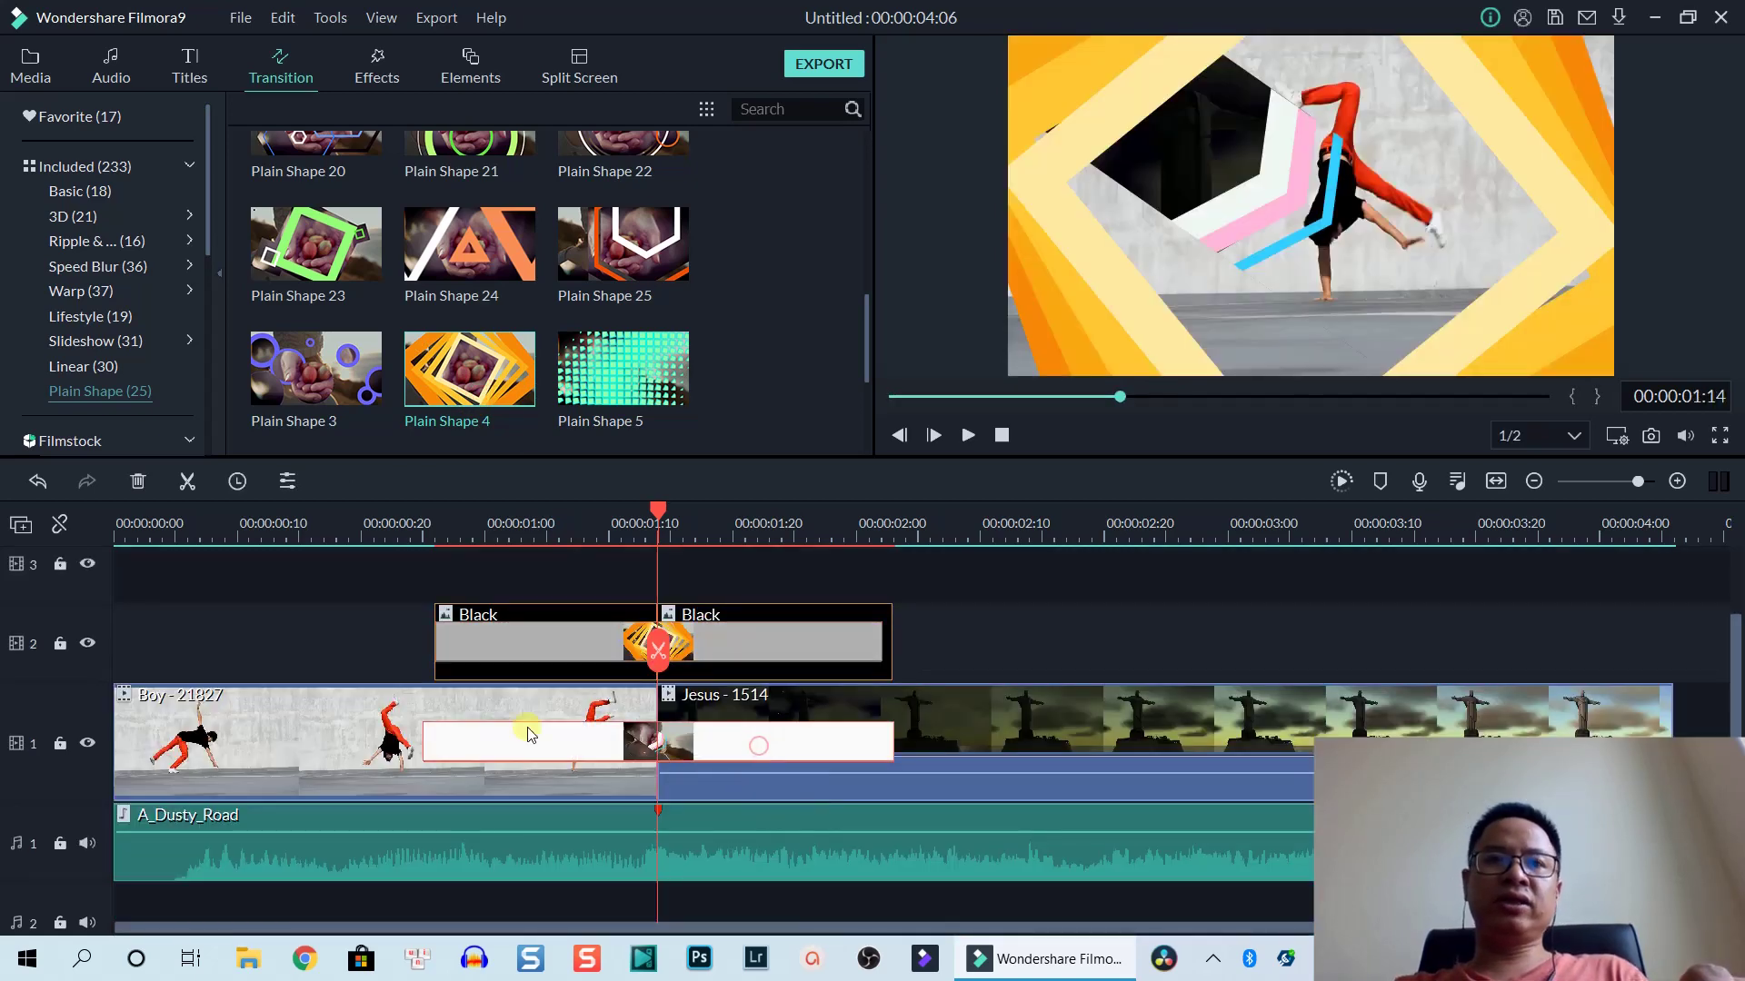
click(870, 647)
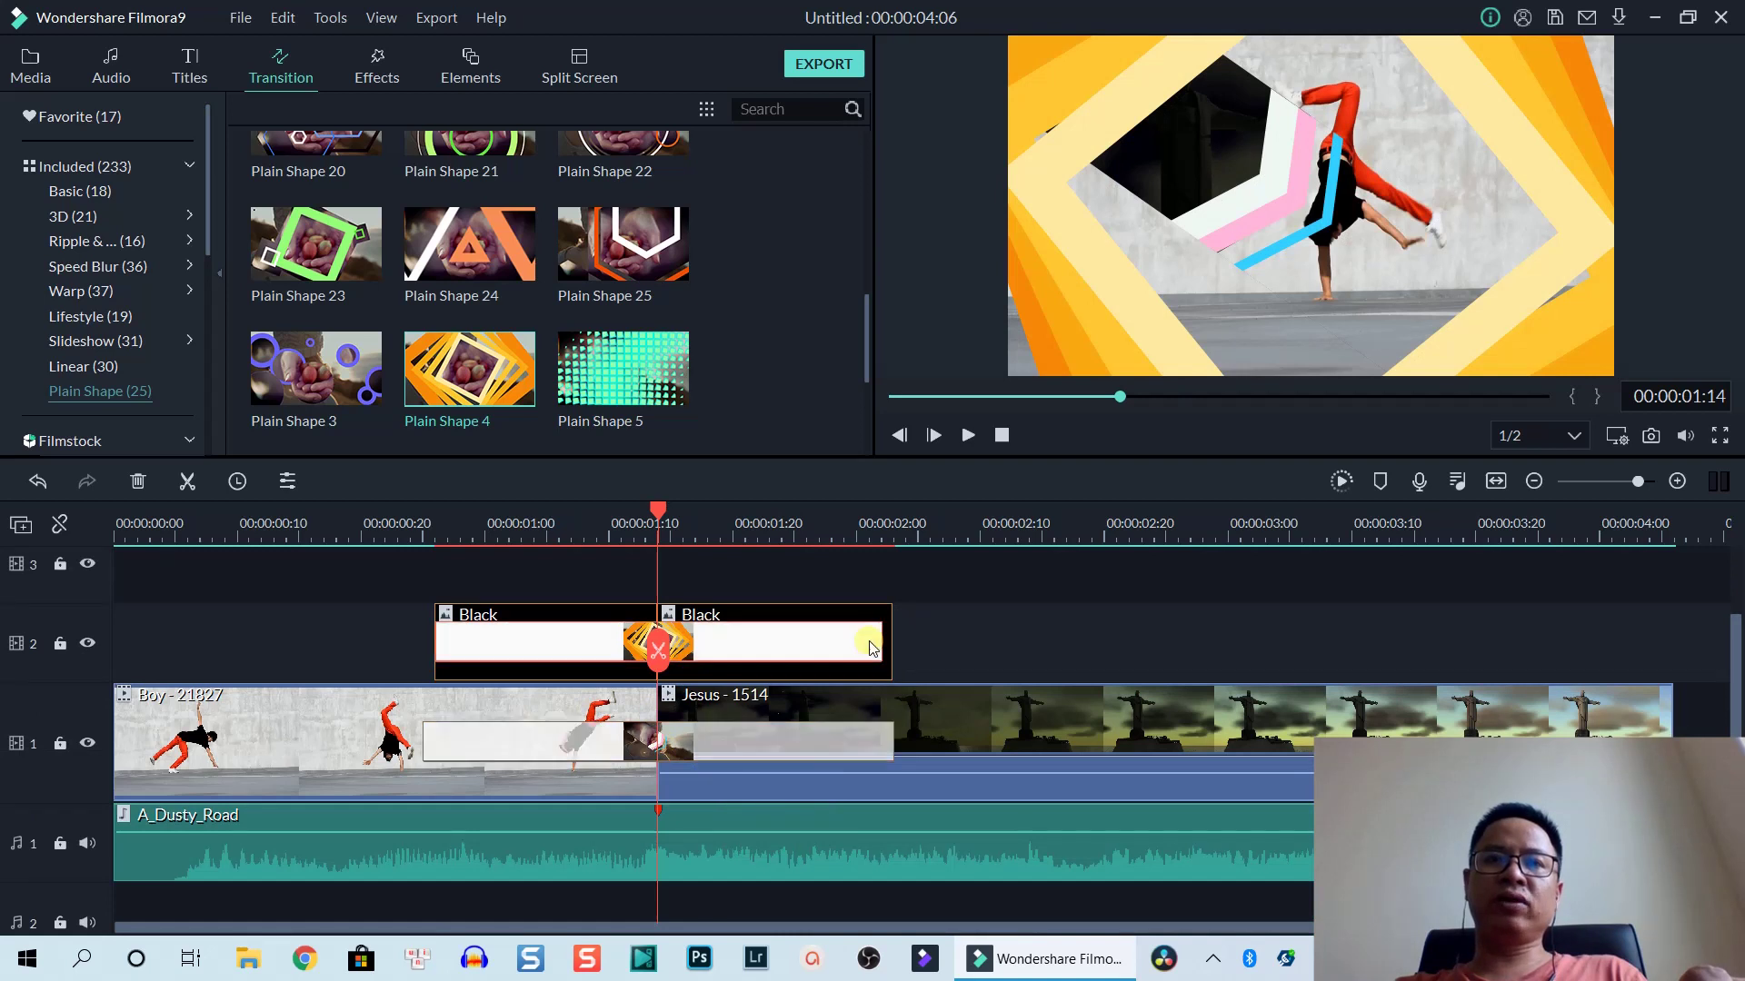
drag(881, 642, 794, 647)
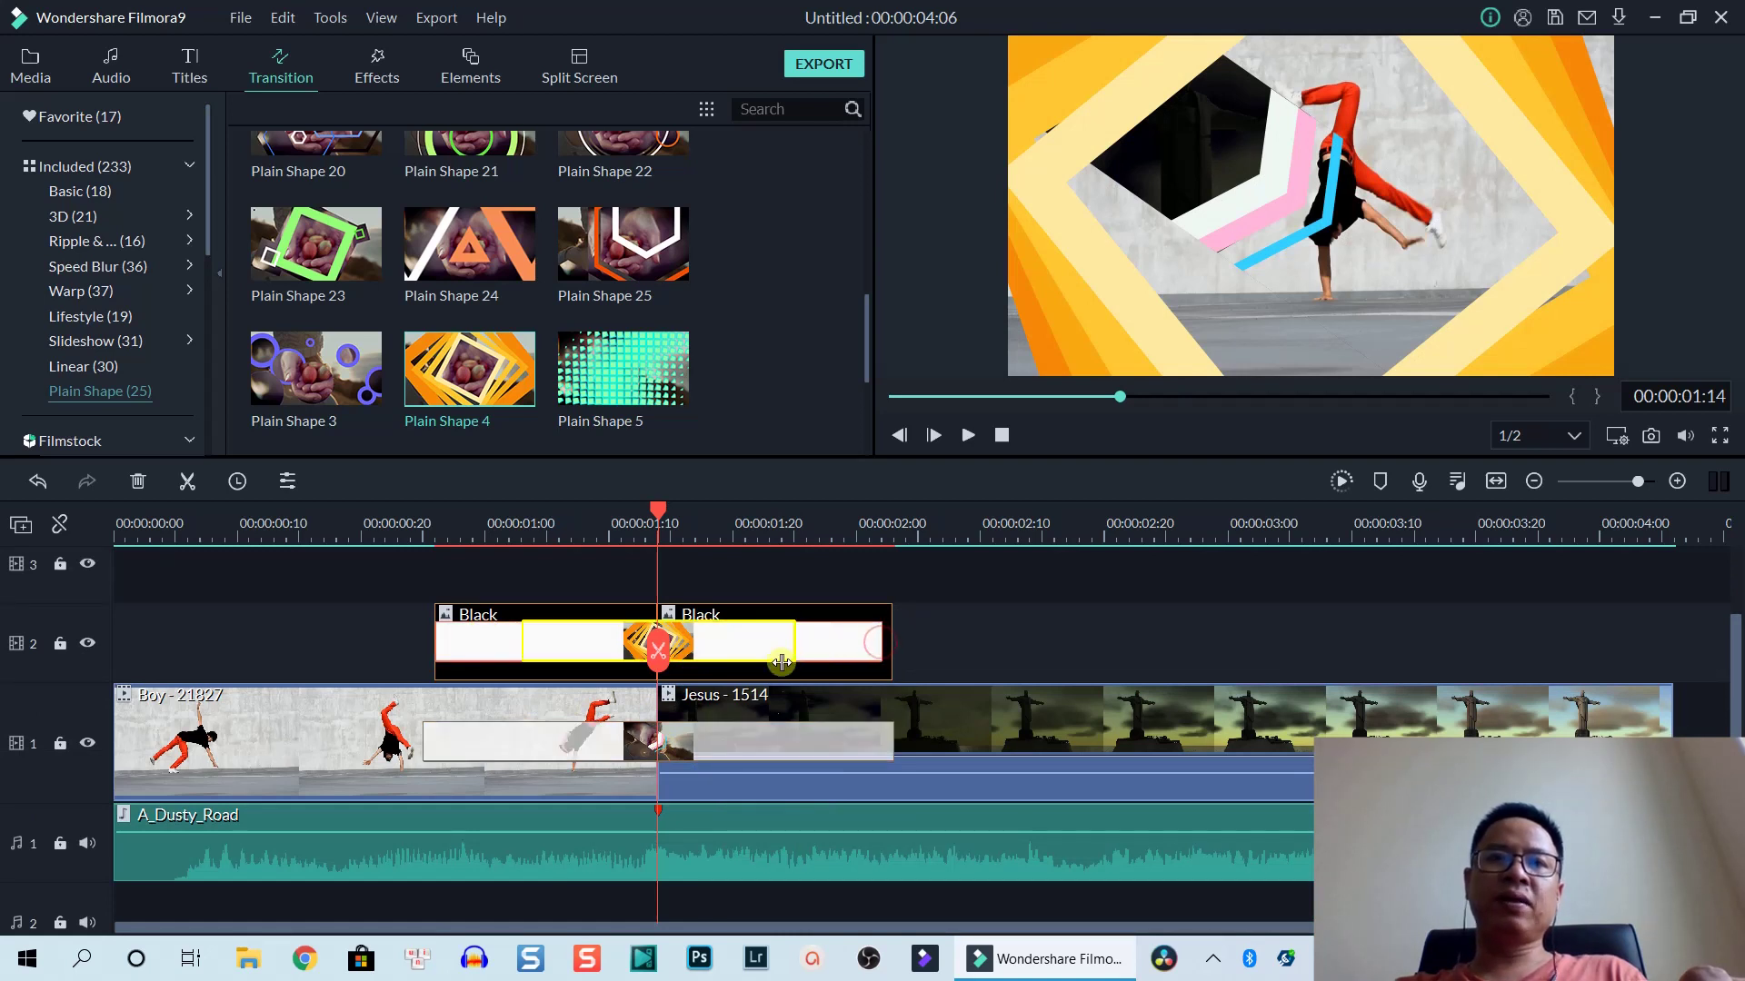
Step: Render the timeline preview and play back the combined transitions between the Boy and Jesus clips
click(694, 748)
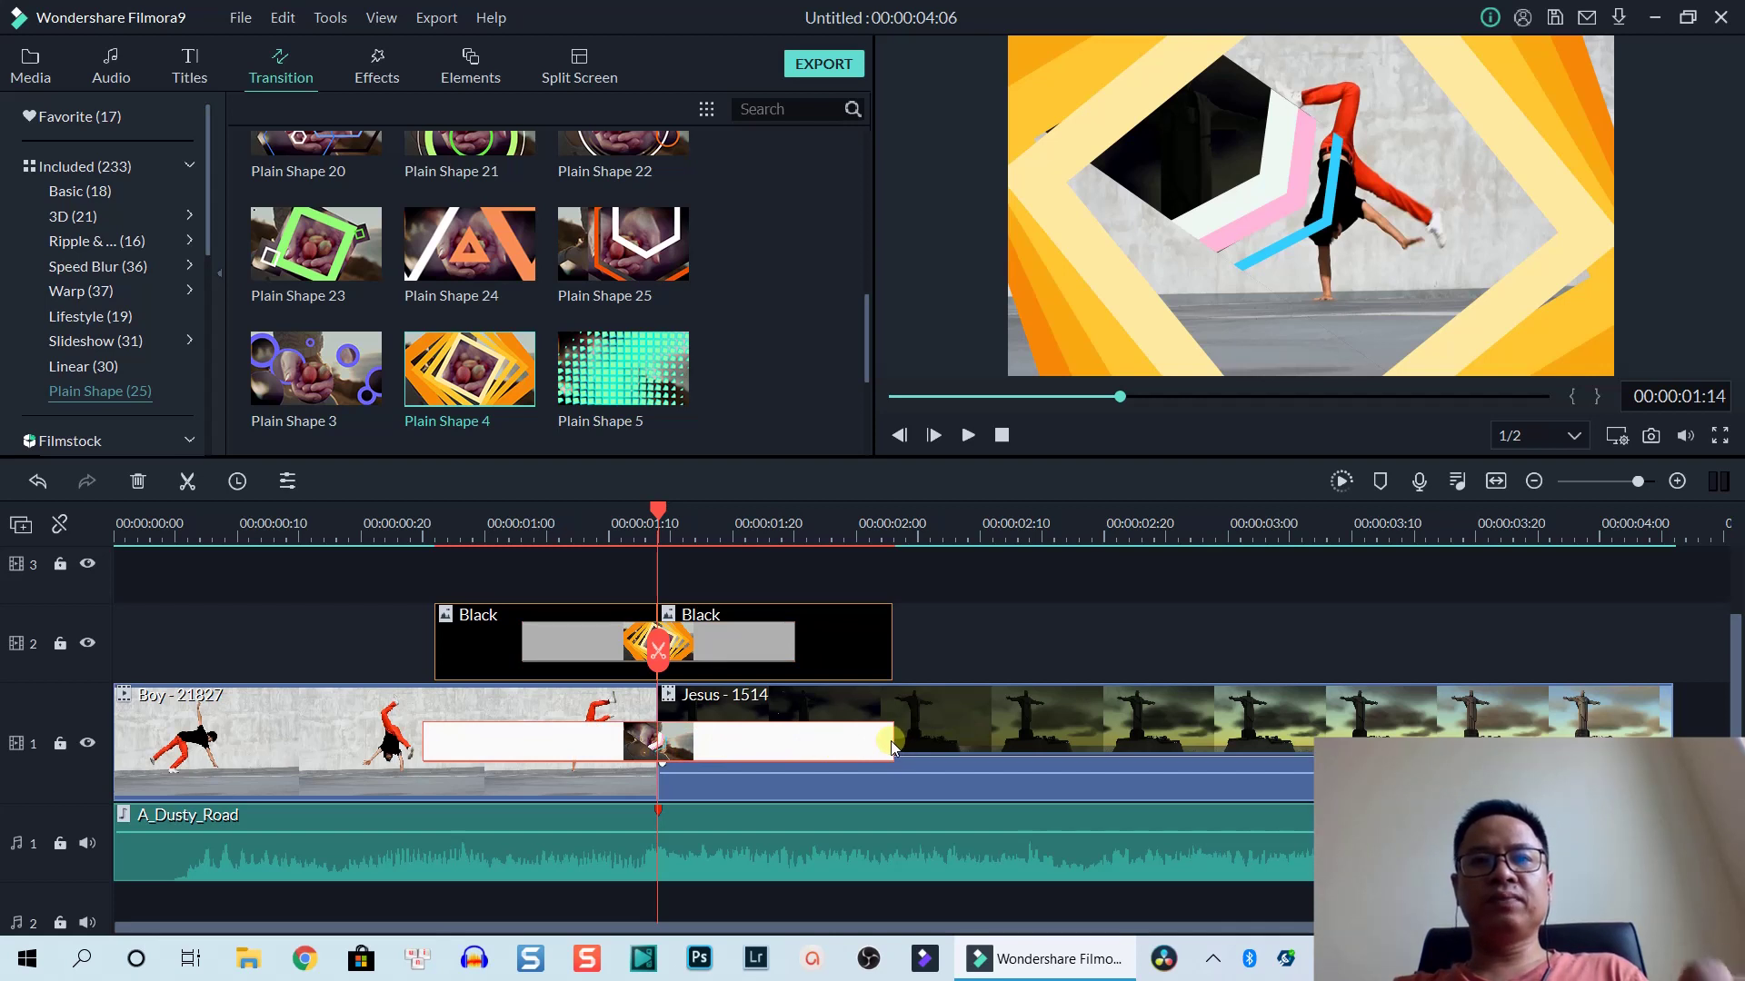
click(311, 525)
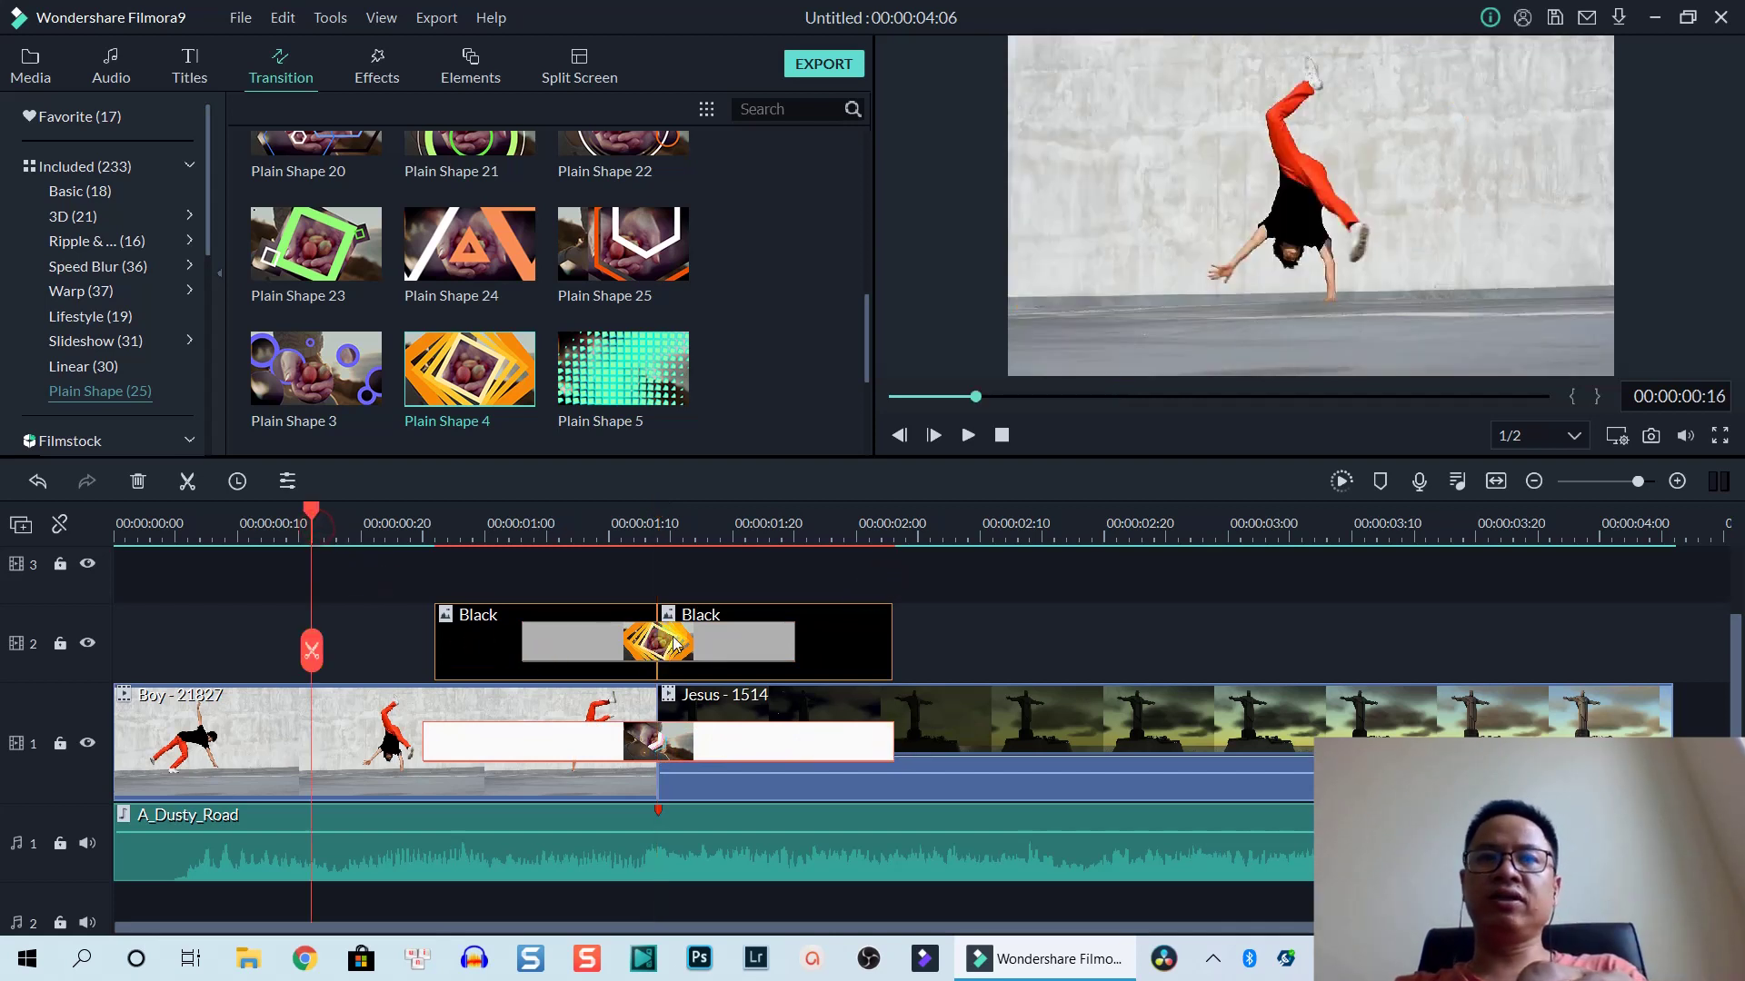
click(1341, 481)
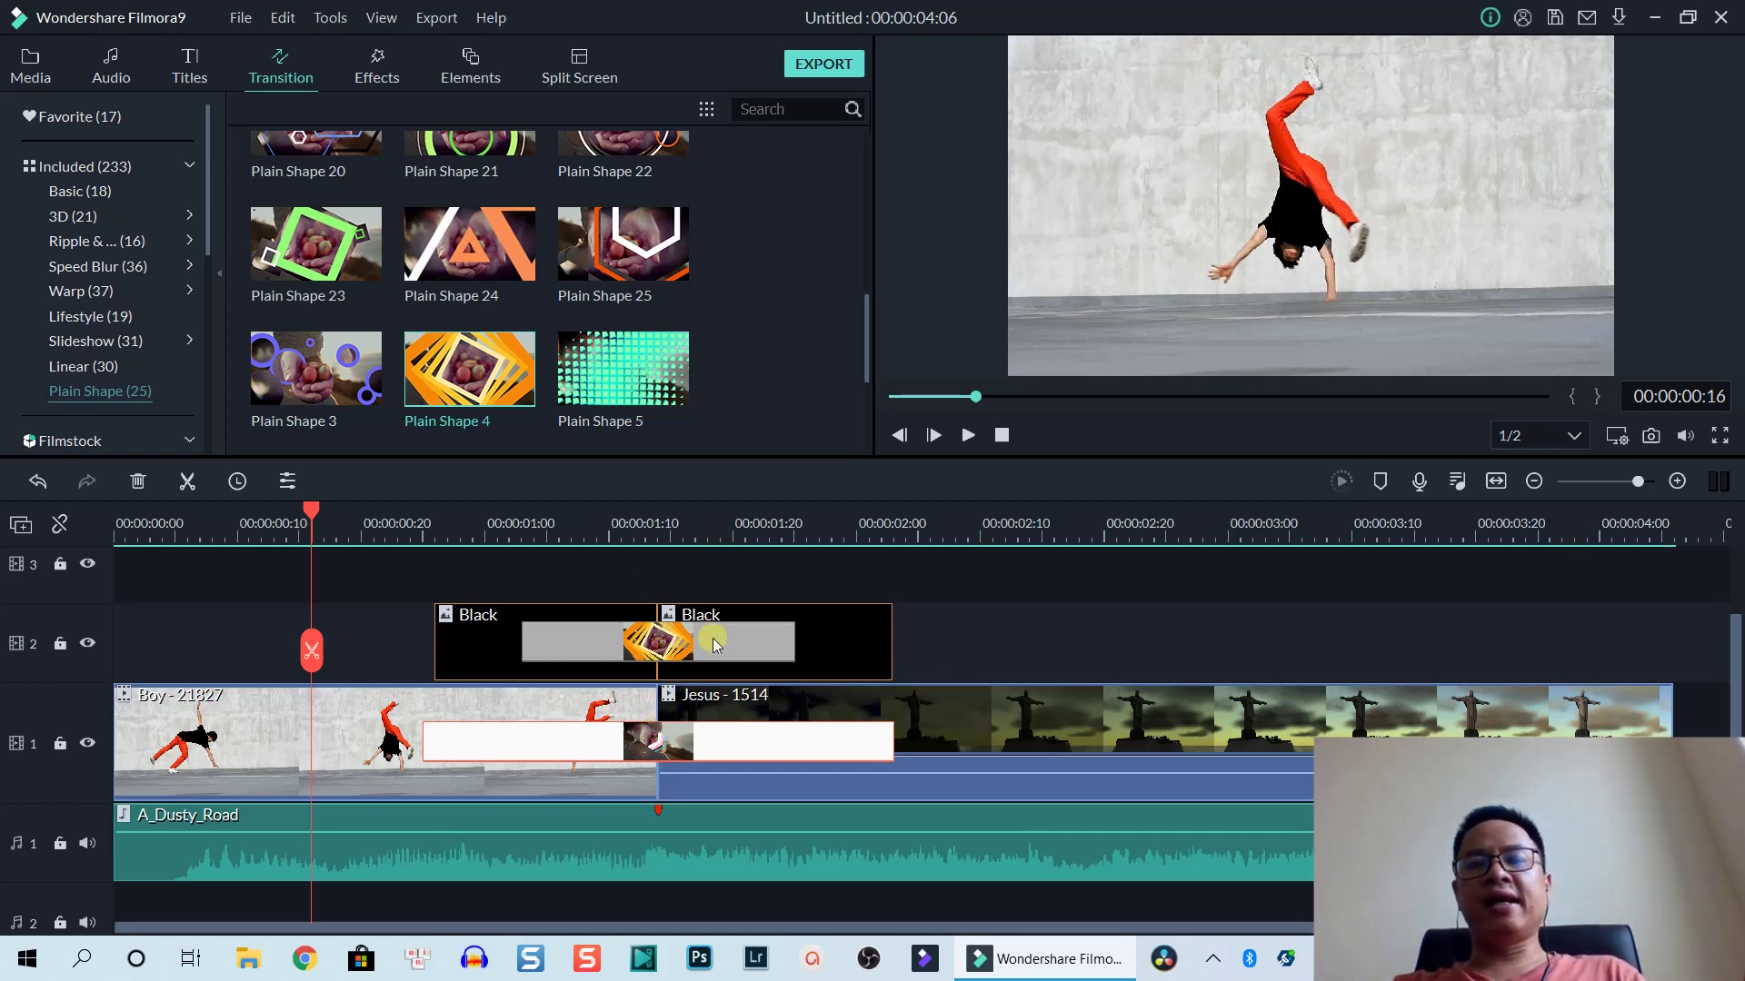
scroll(654, 641, up, 2)
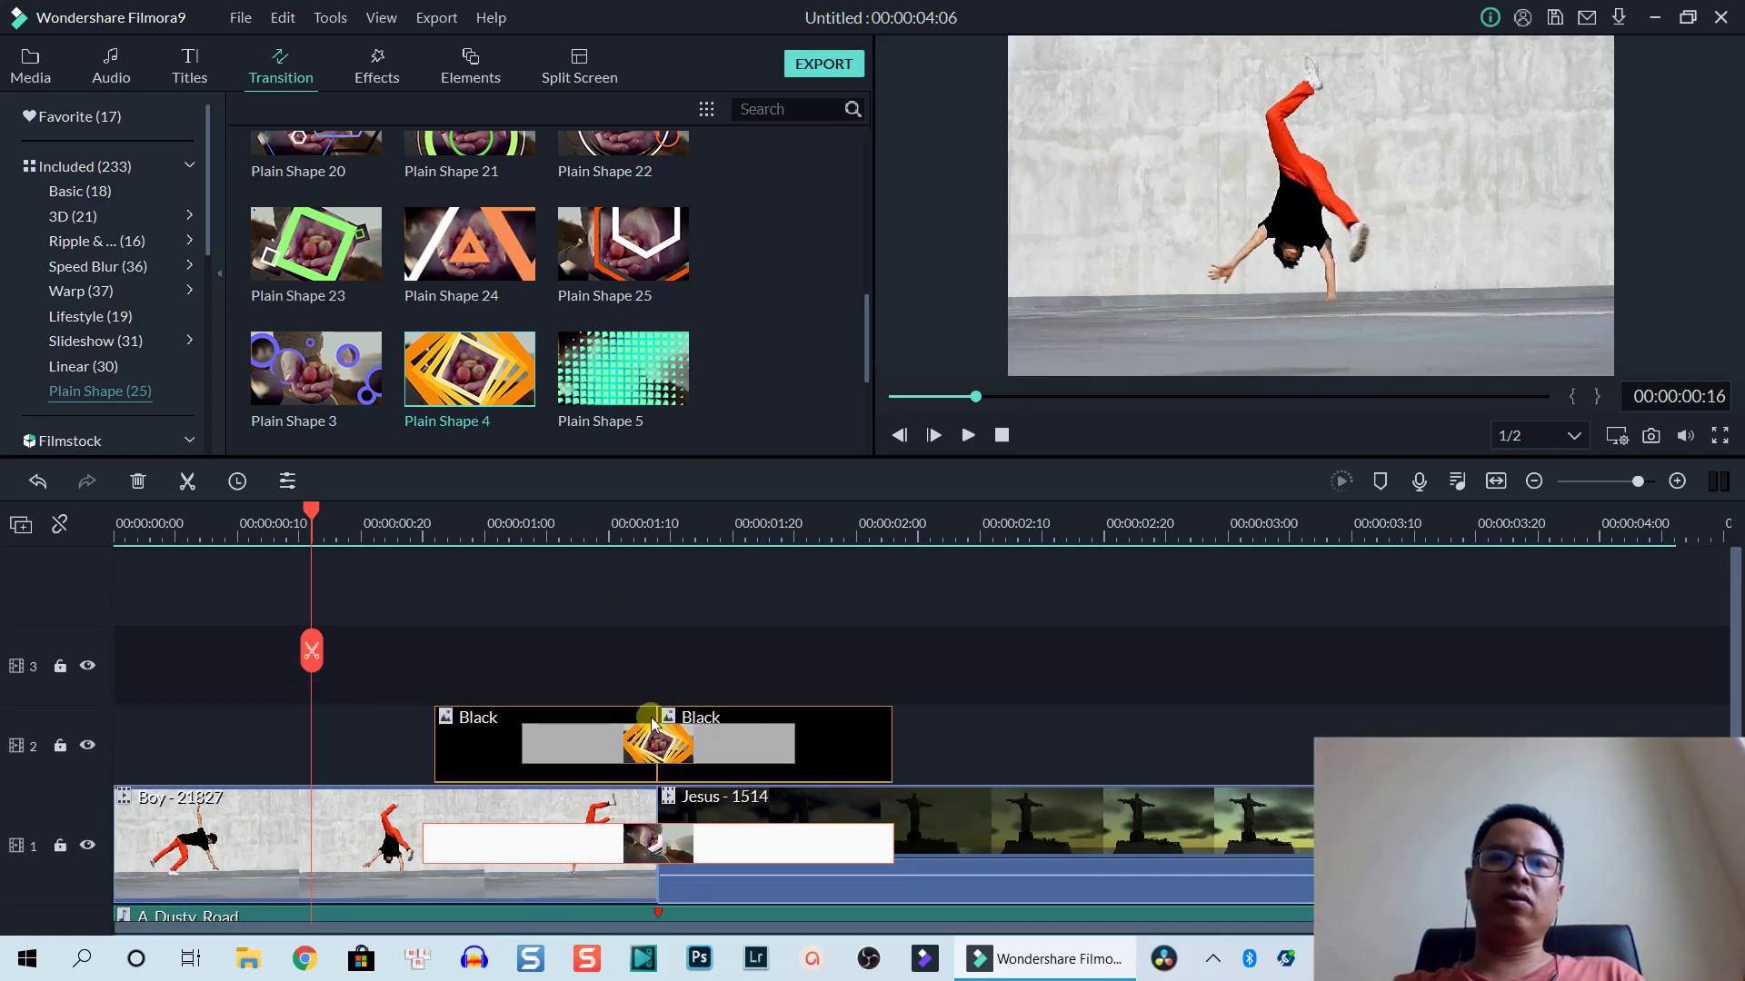
scroll(694, 729, down, 2)
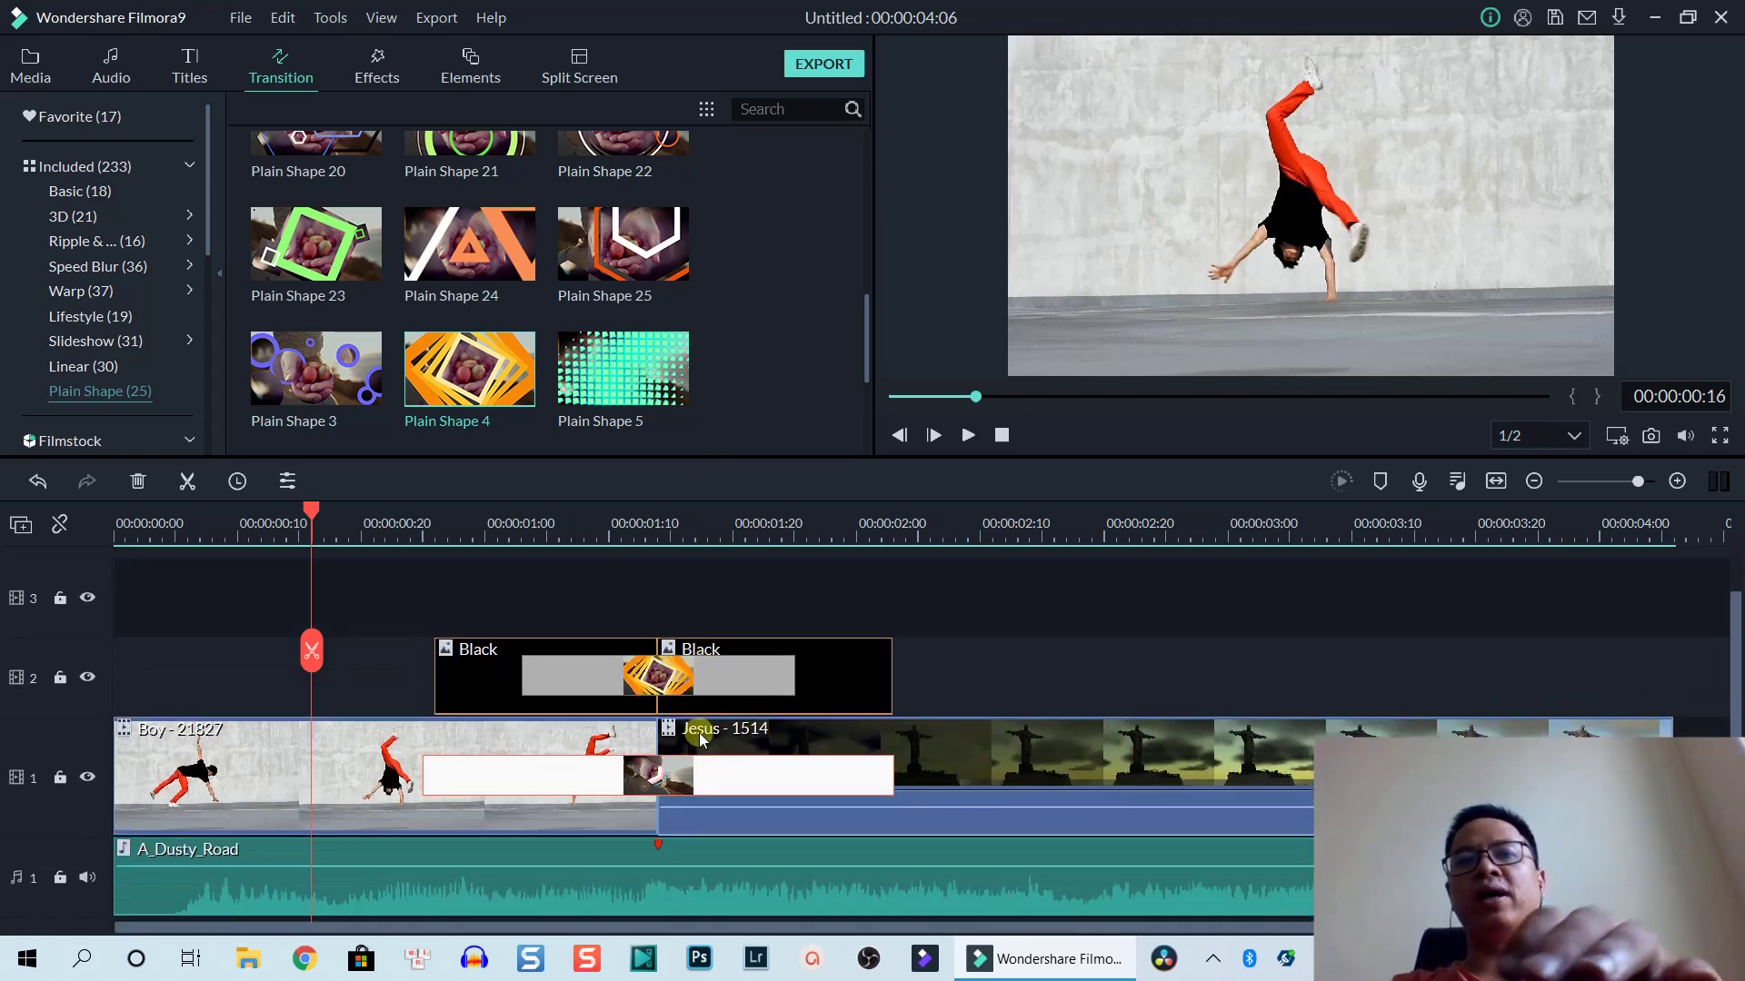
click(187, 536)
key(space)
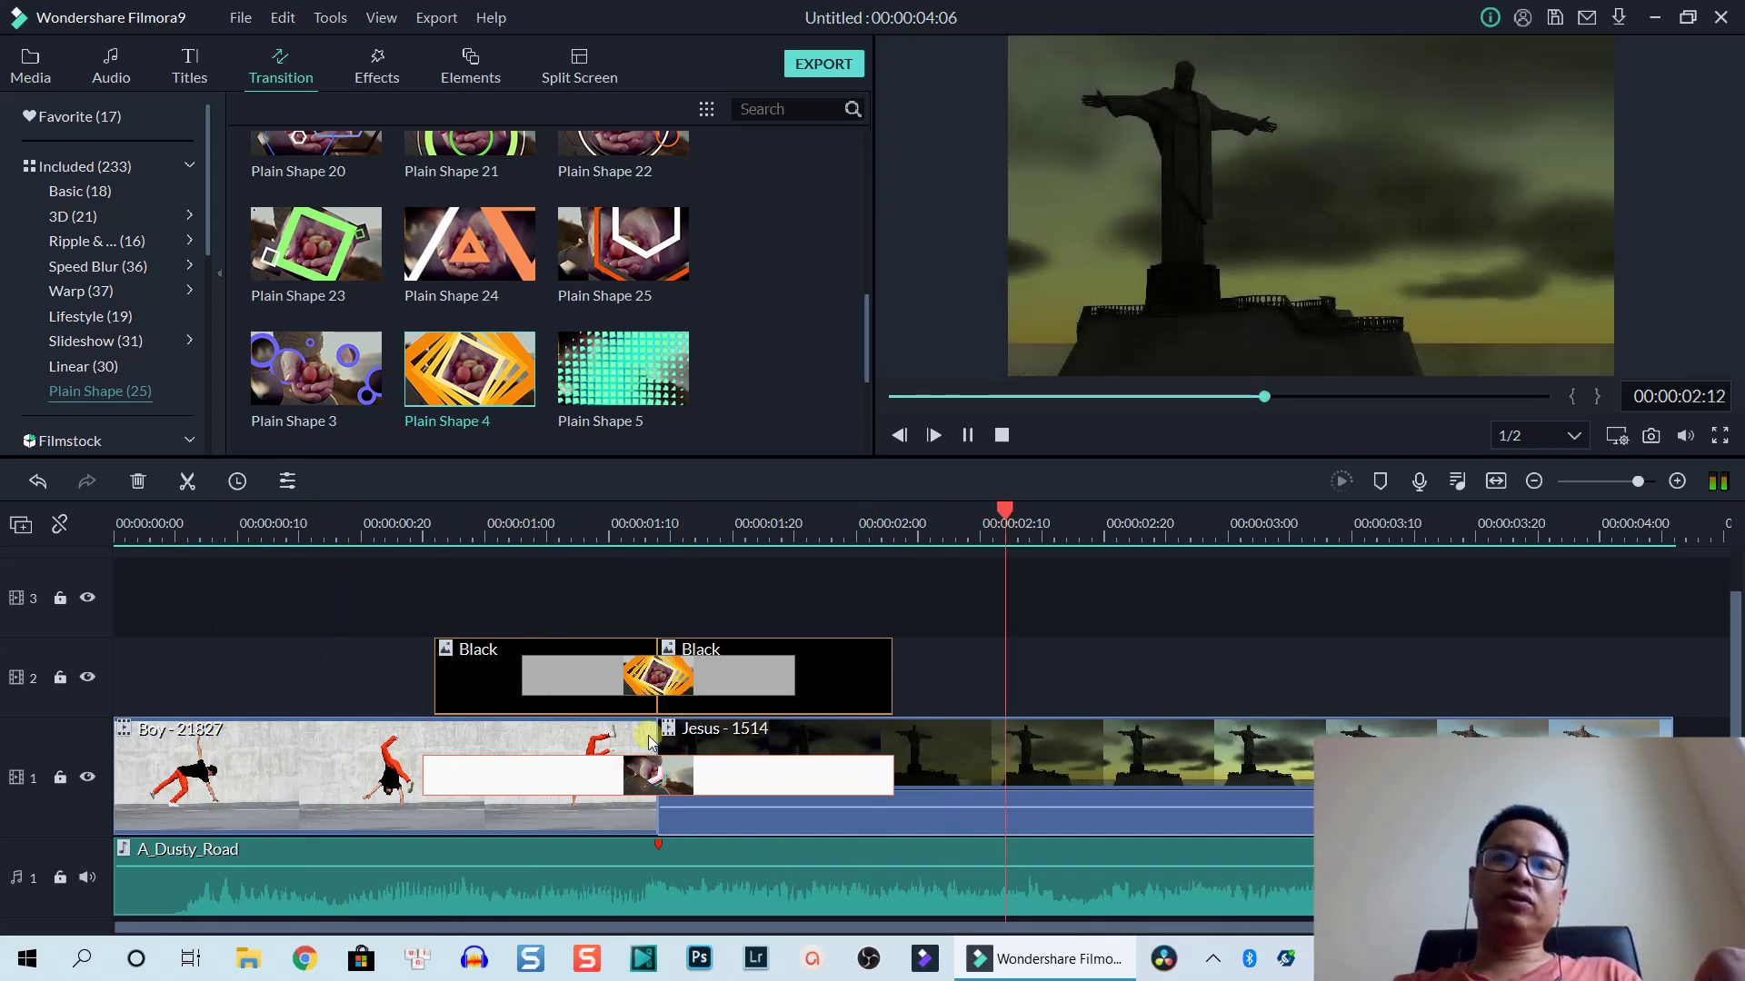
key(space)
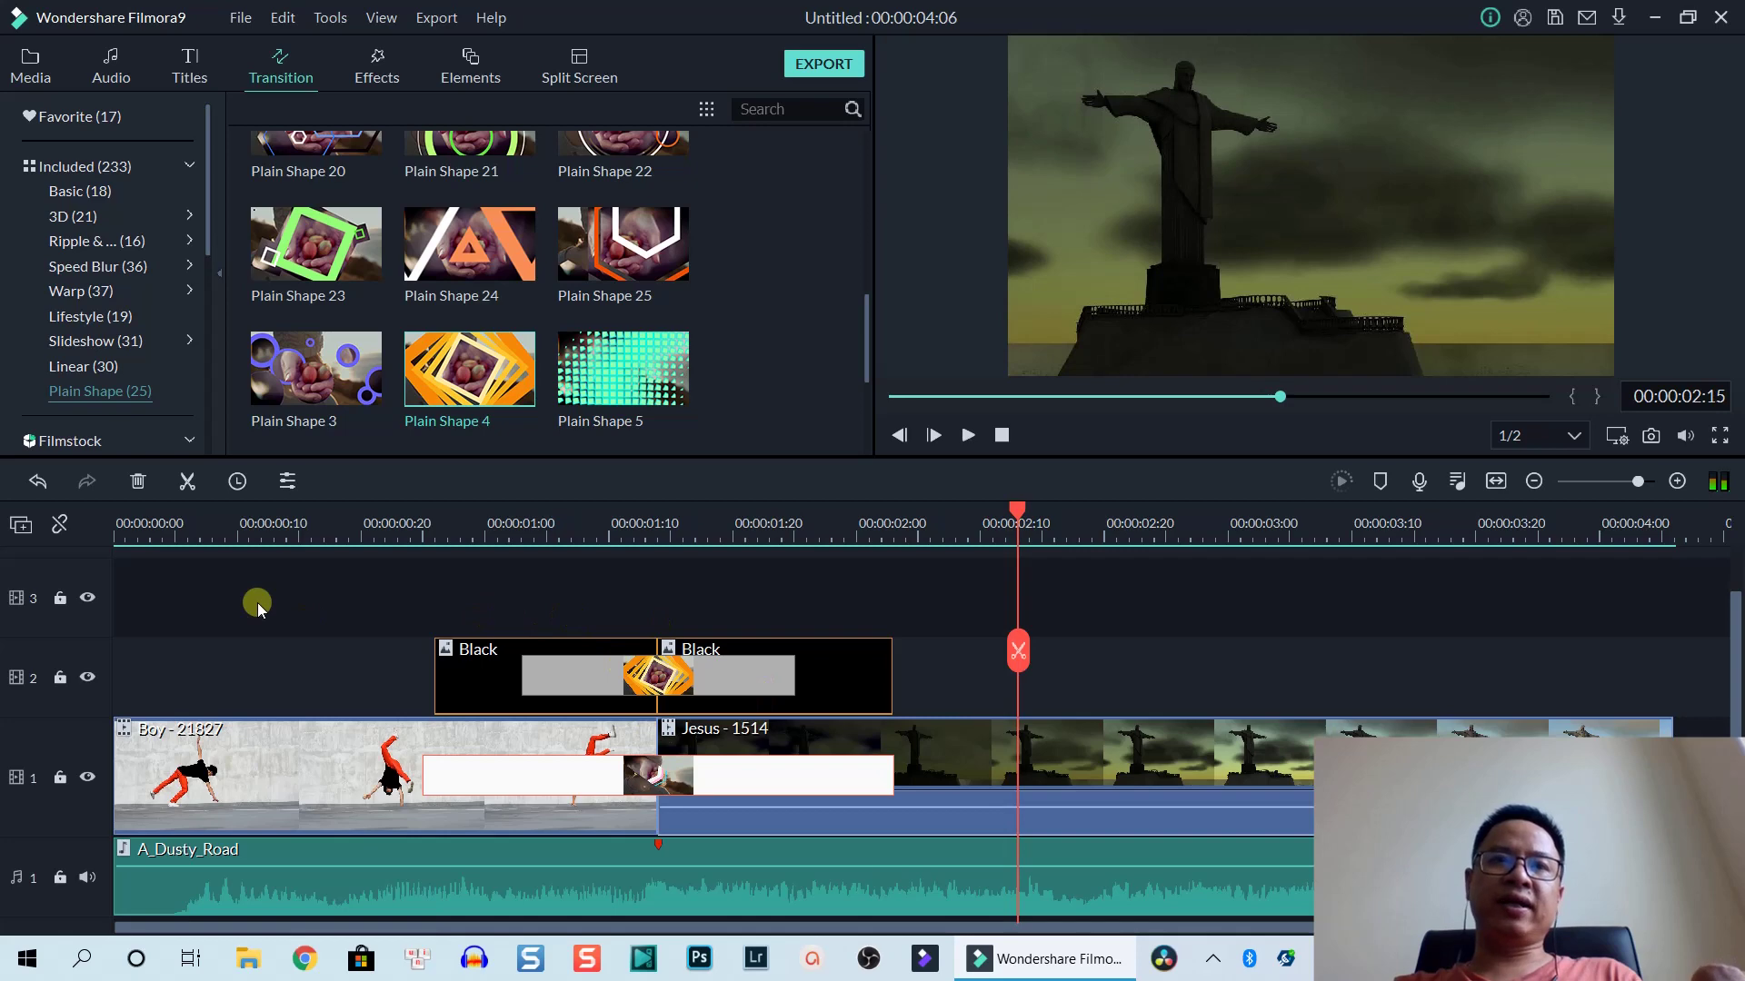
Step: Lock video track 1 and copy both Black clips with their Plain Shape 4 transition onto video track 3, aligned directly above the originals
click(62, 778)
click(59, 678)
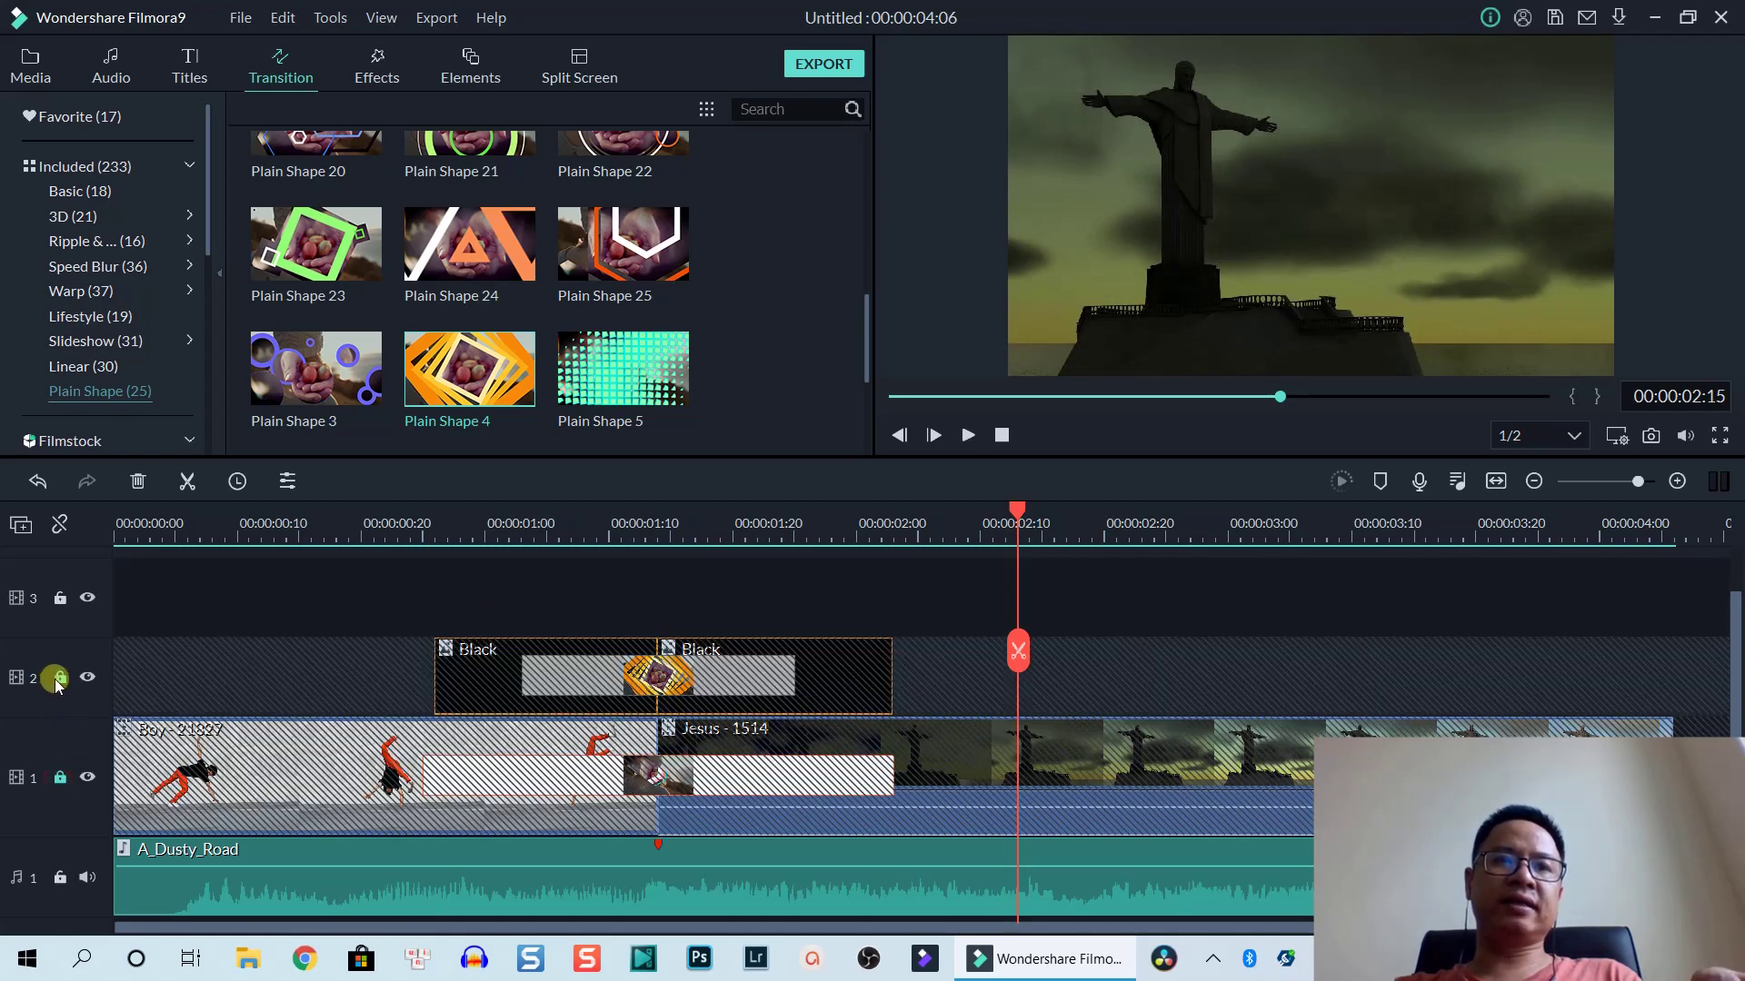
click(58, 680)
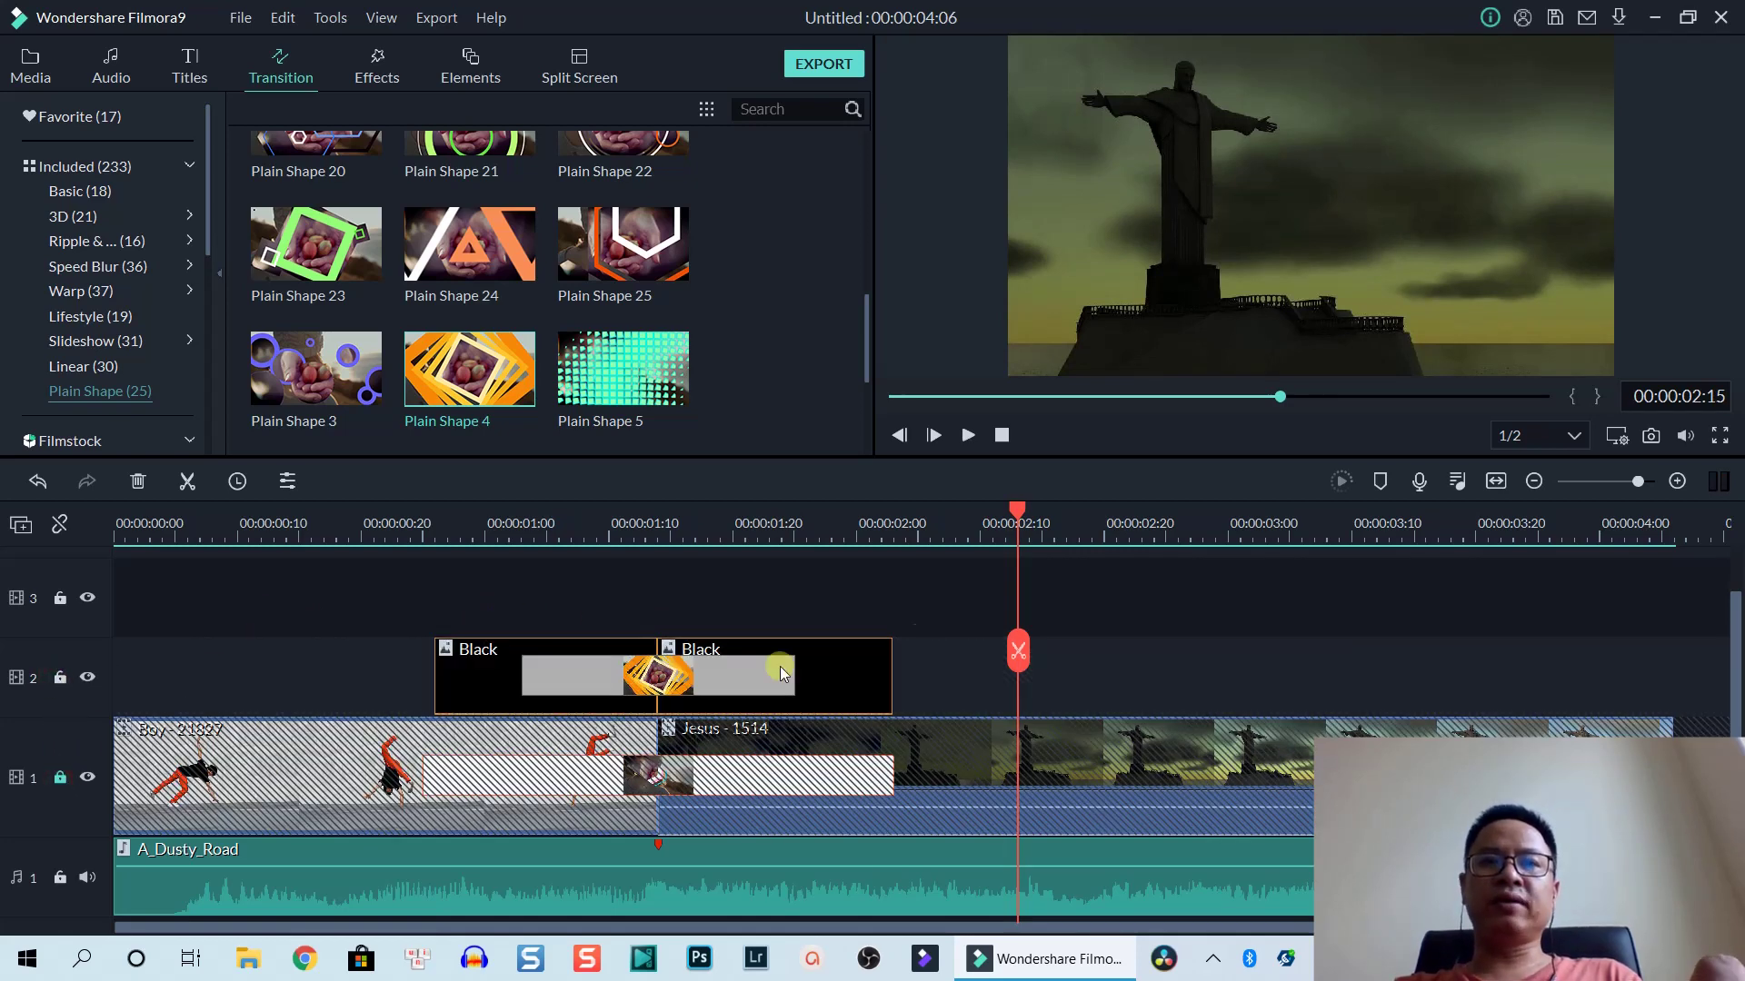
drag(935, 646, 466, 640)
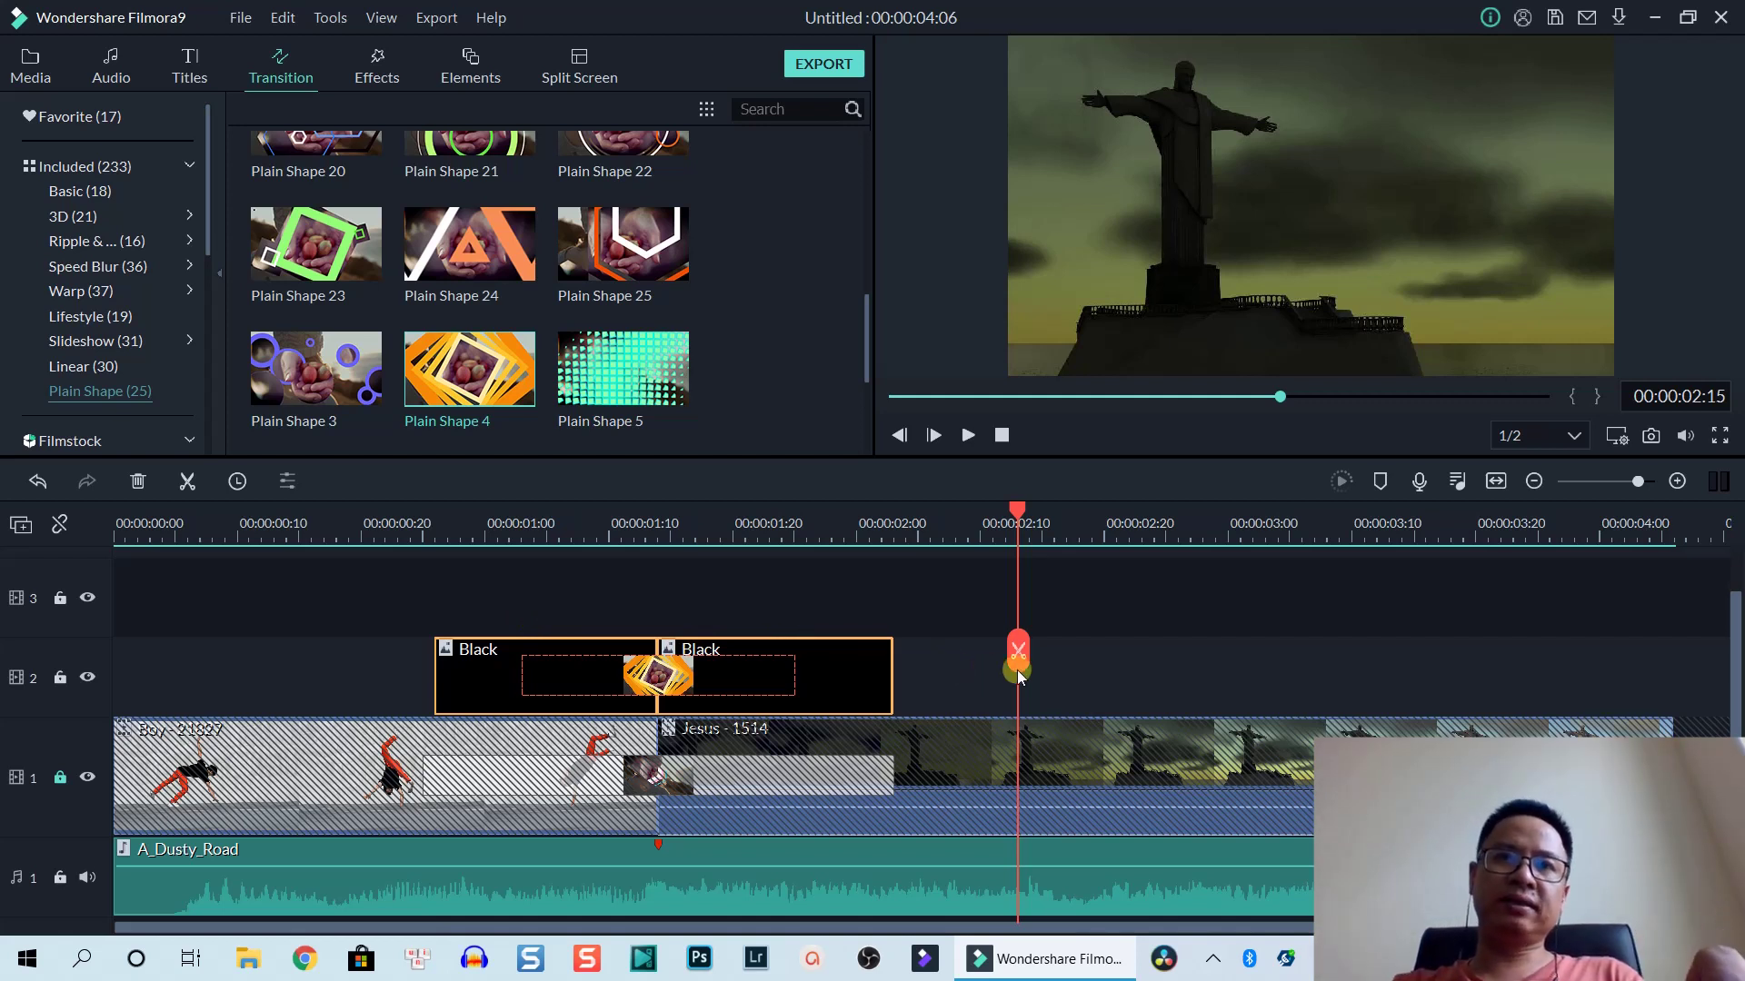
key(ctrl+v)
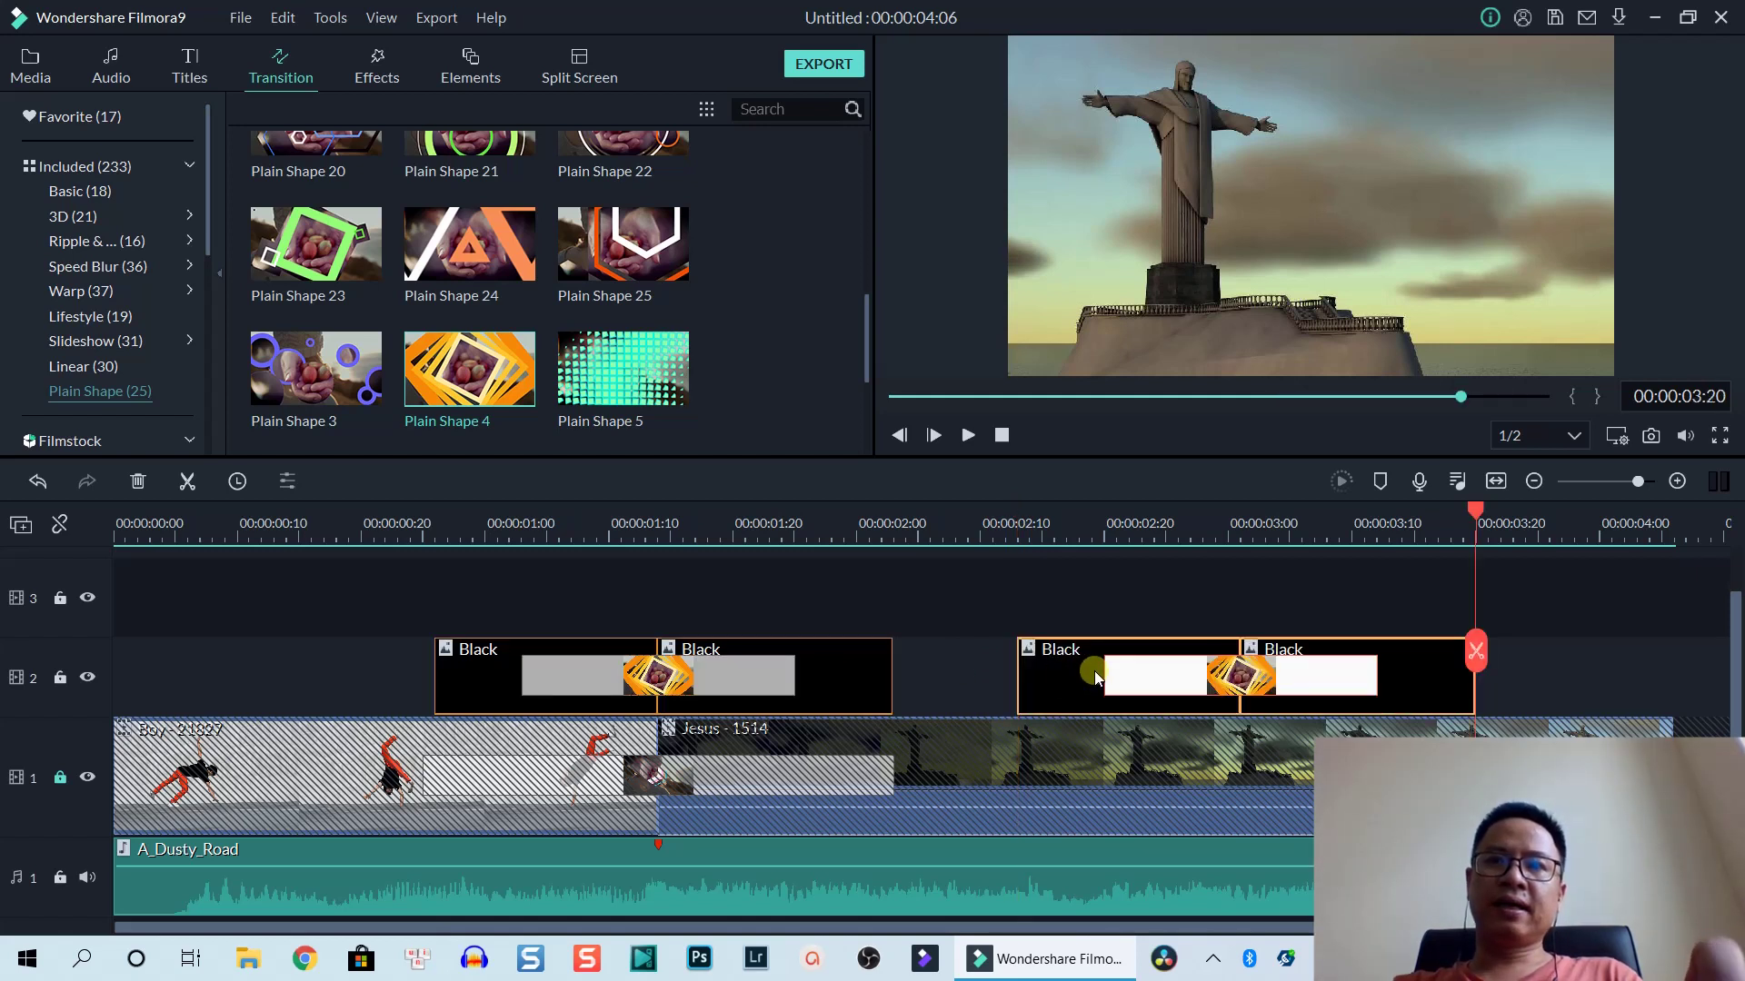
drag(1063, 674, 466, 626)
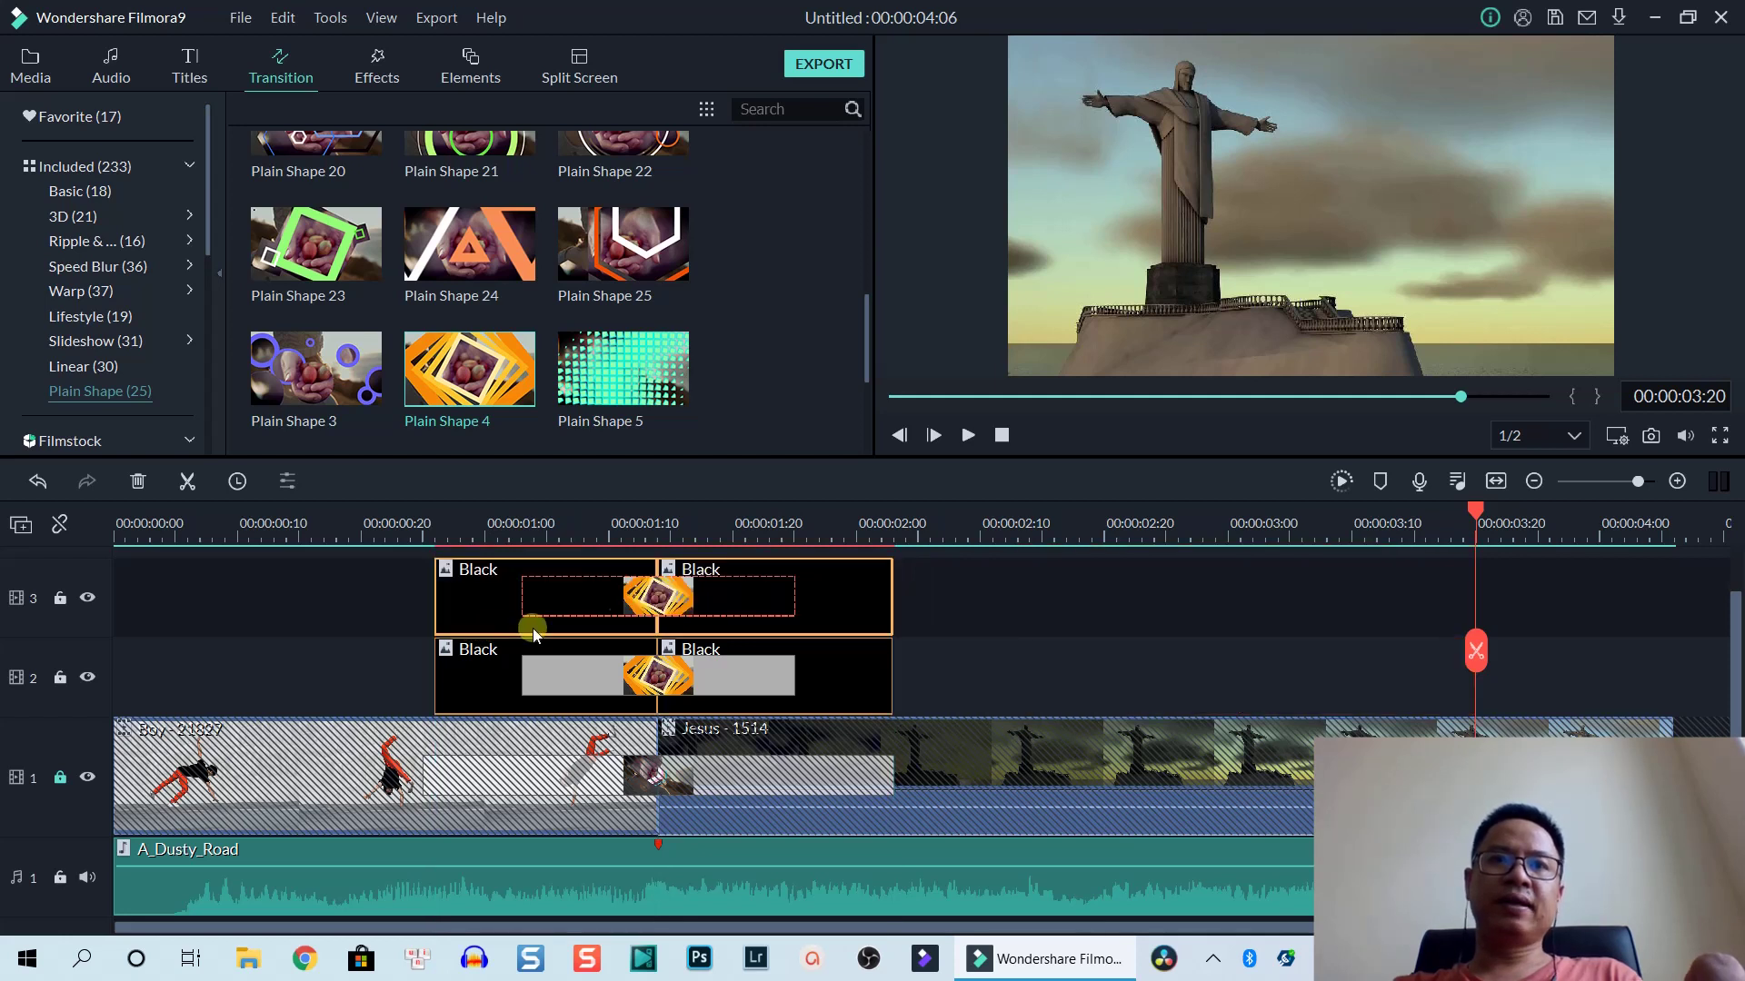
Step: Replace the transition on video track 3 with Plain Shape 12 and shorten it so it is narrower than the Plain Shape 4 transition below
click(650, 616)
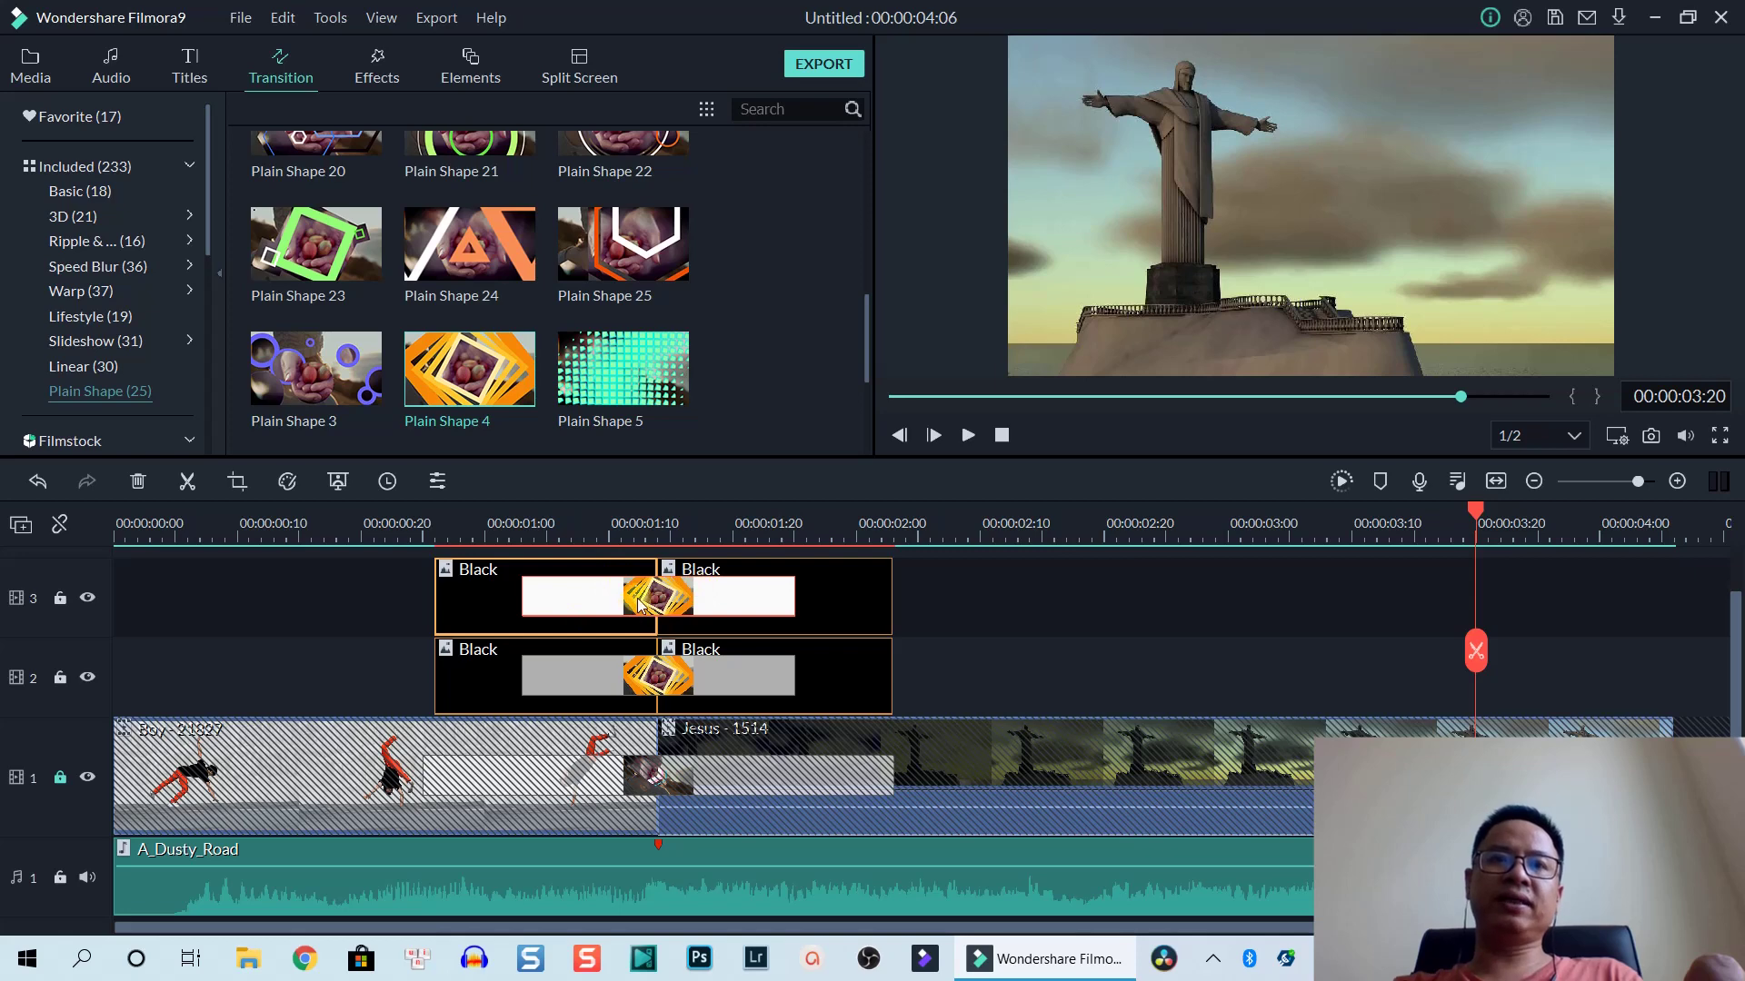
click(247, 602)
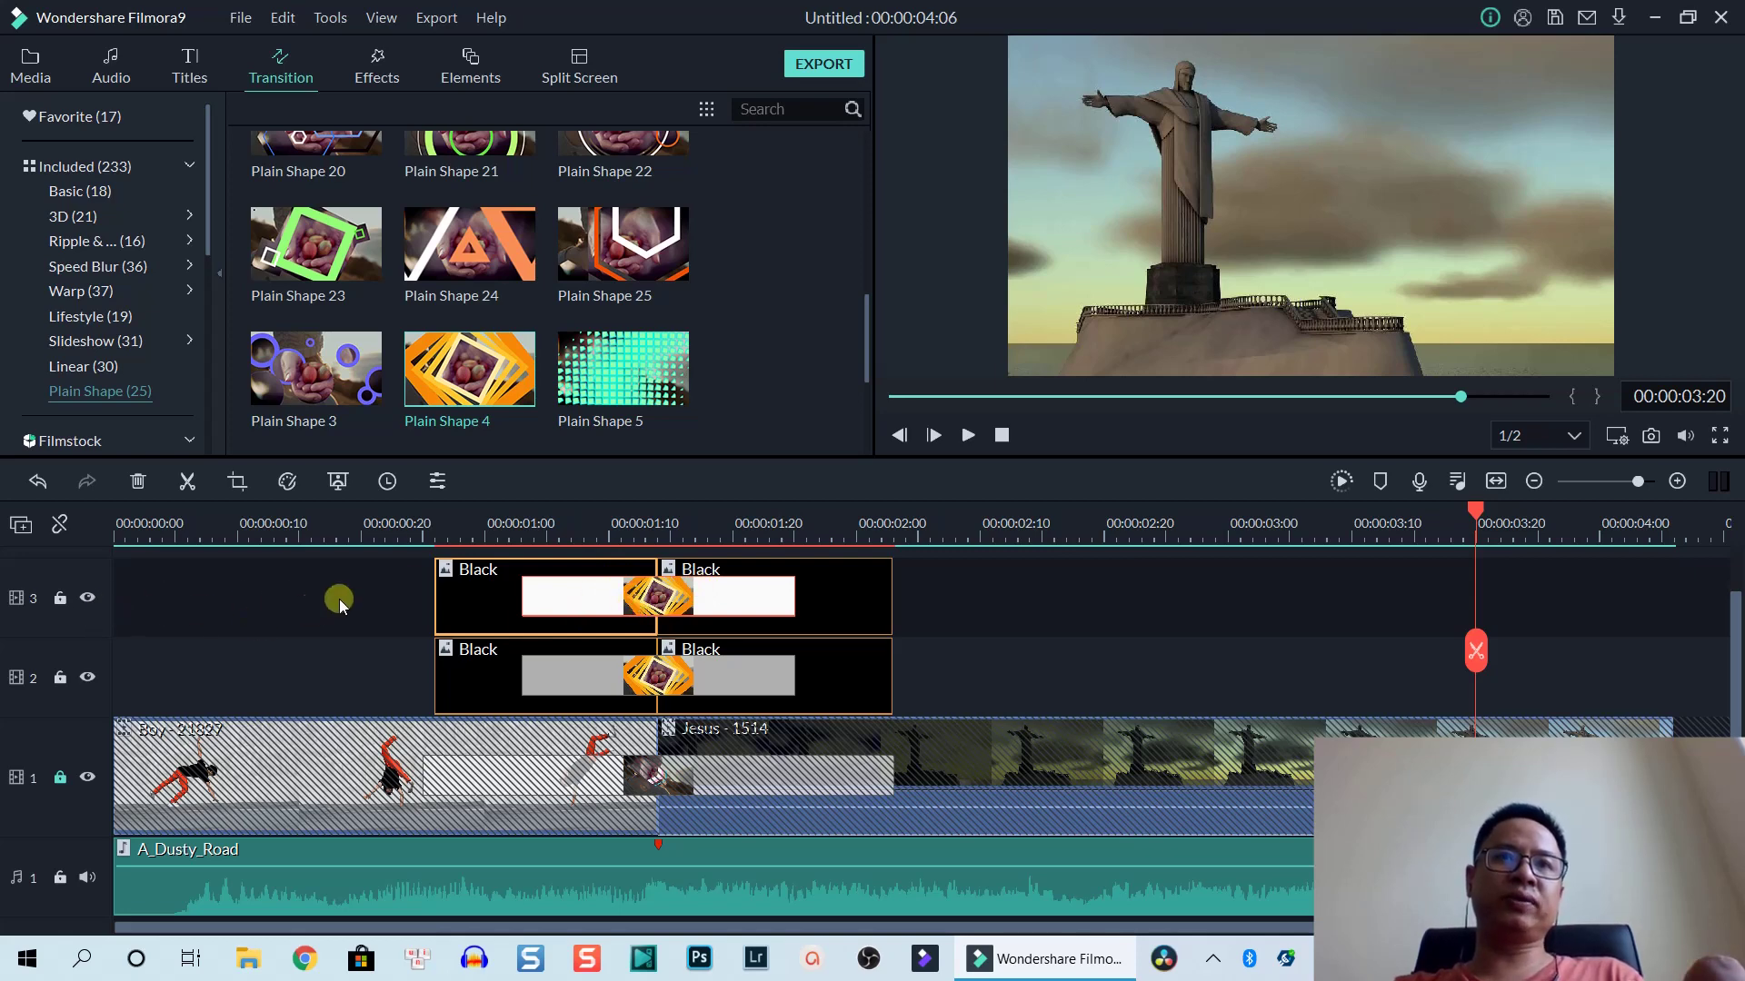
scroll(354, 325, up, 5)
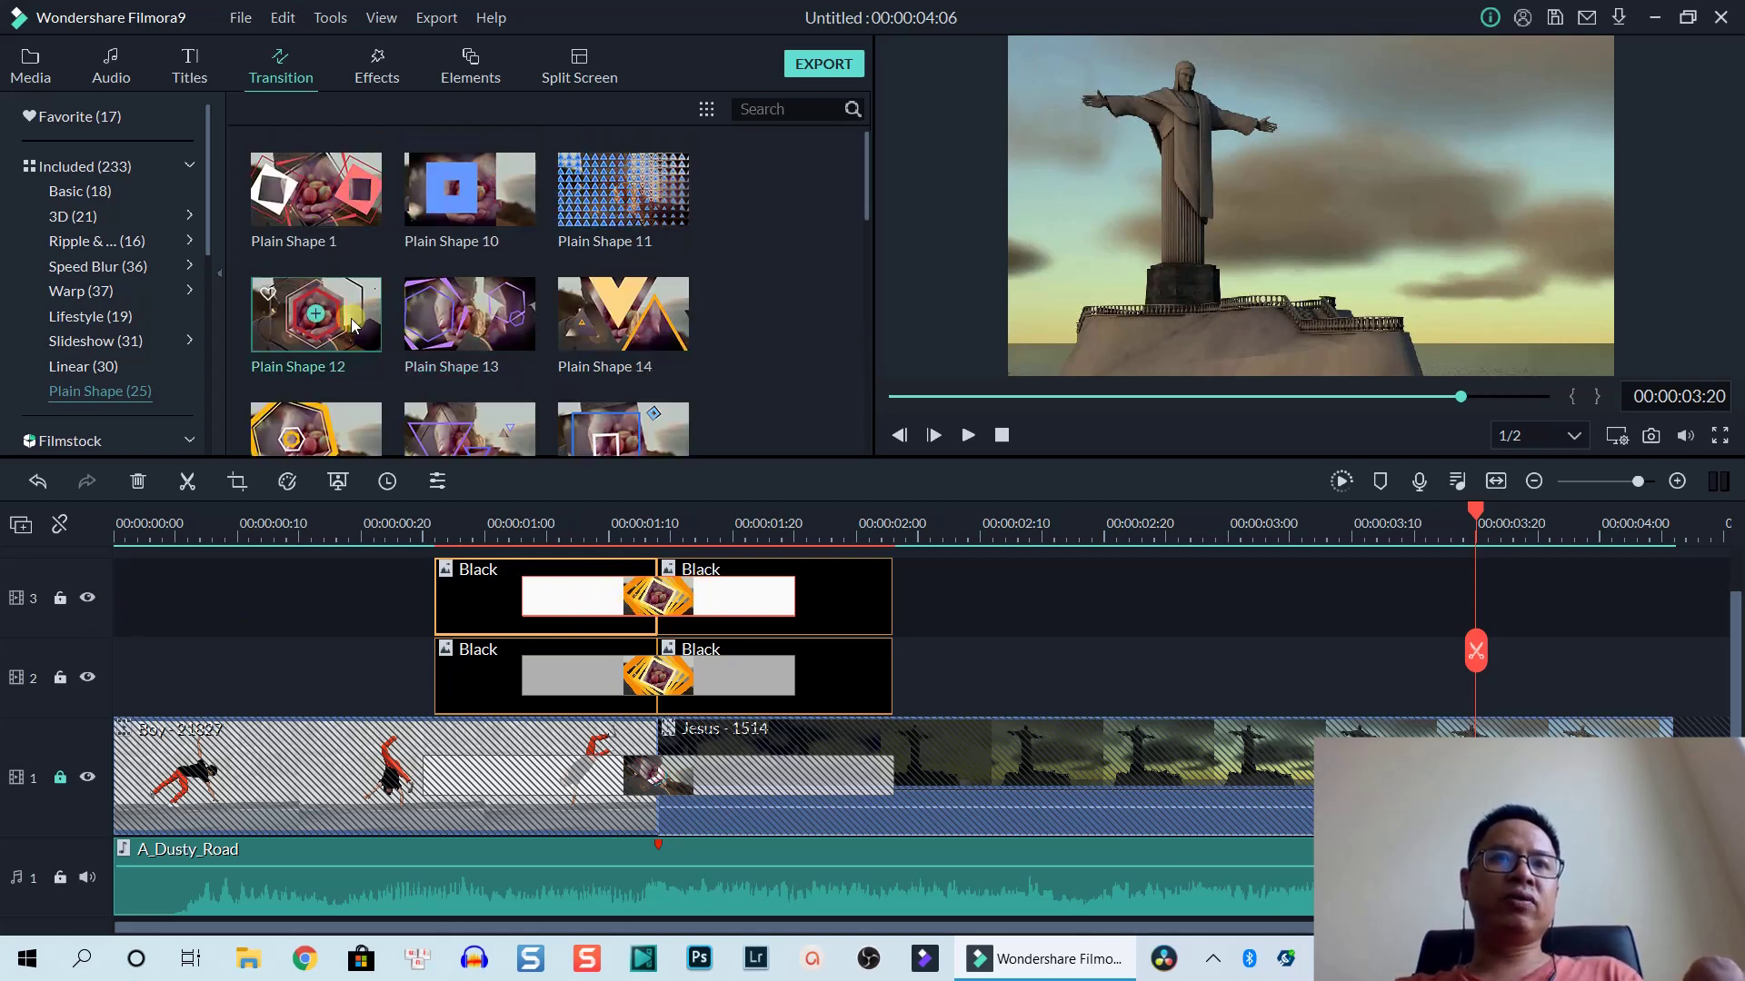
drag(354, 326, 641, 618)
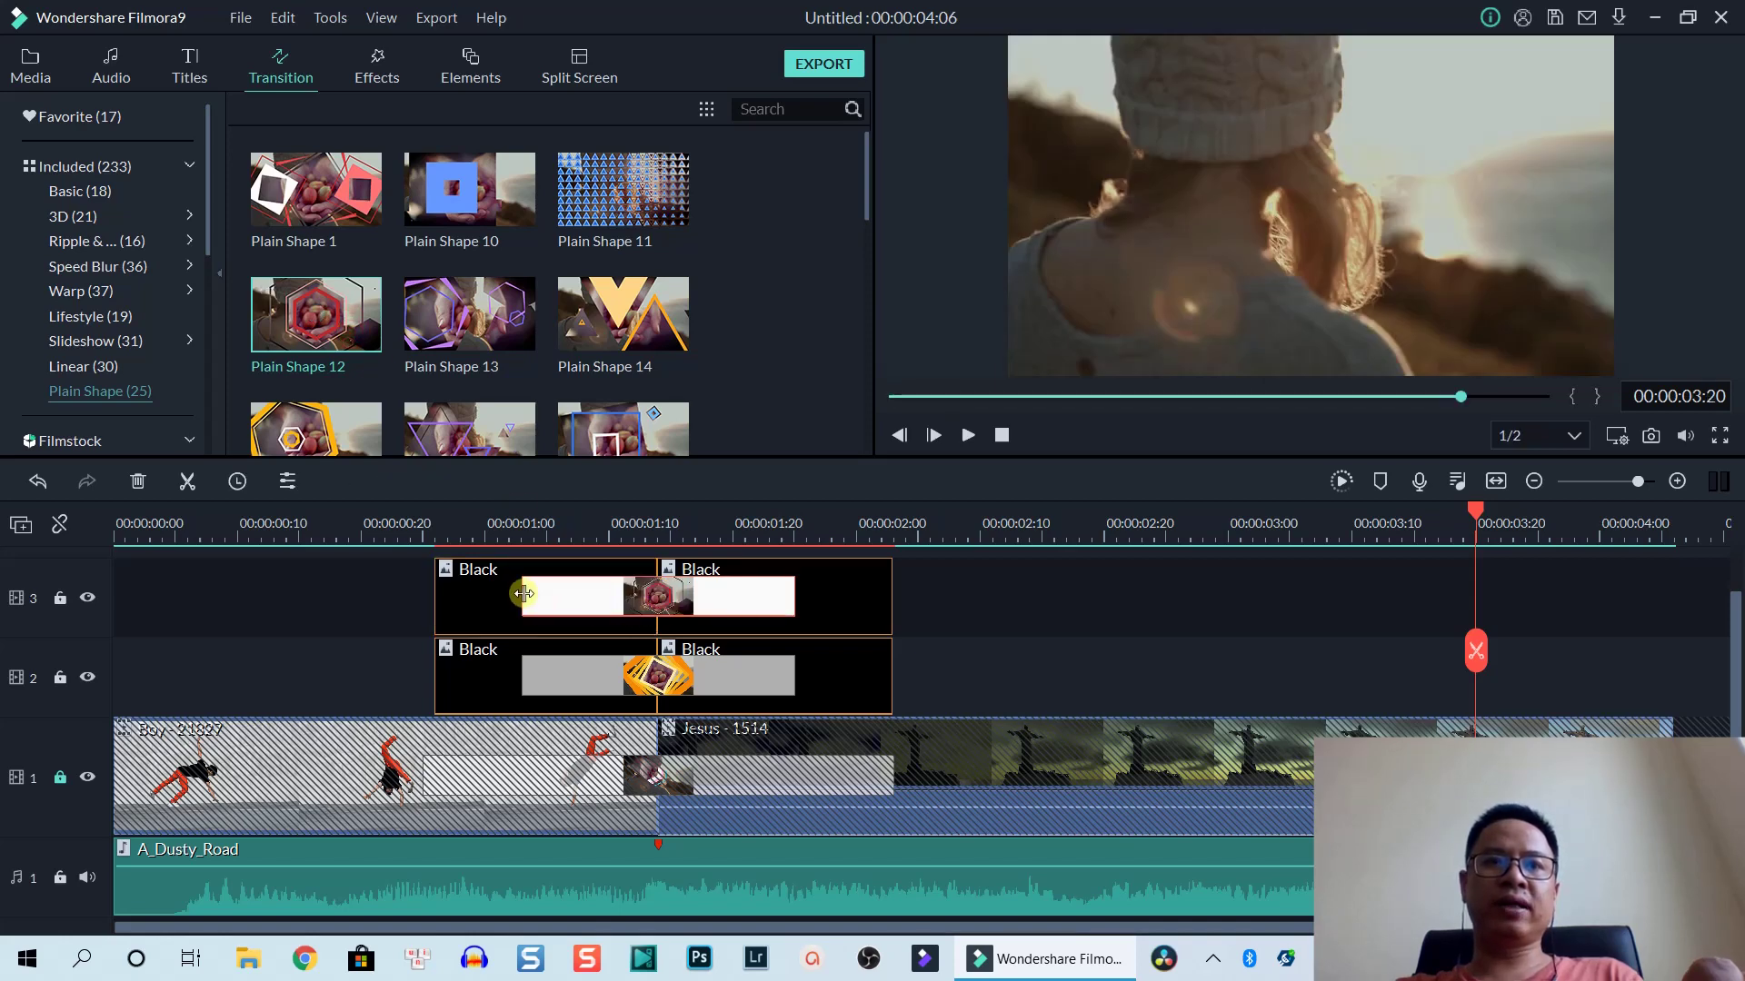
drag(524, 593, 564, 589)
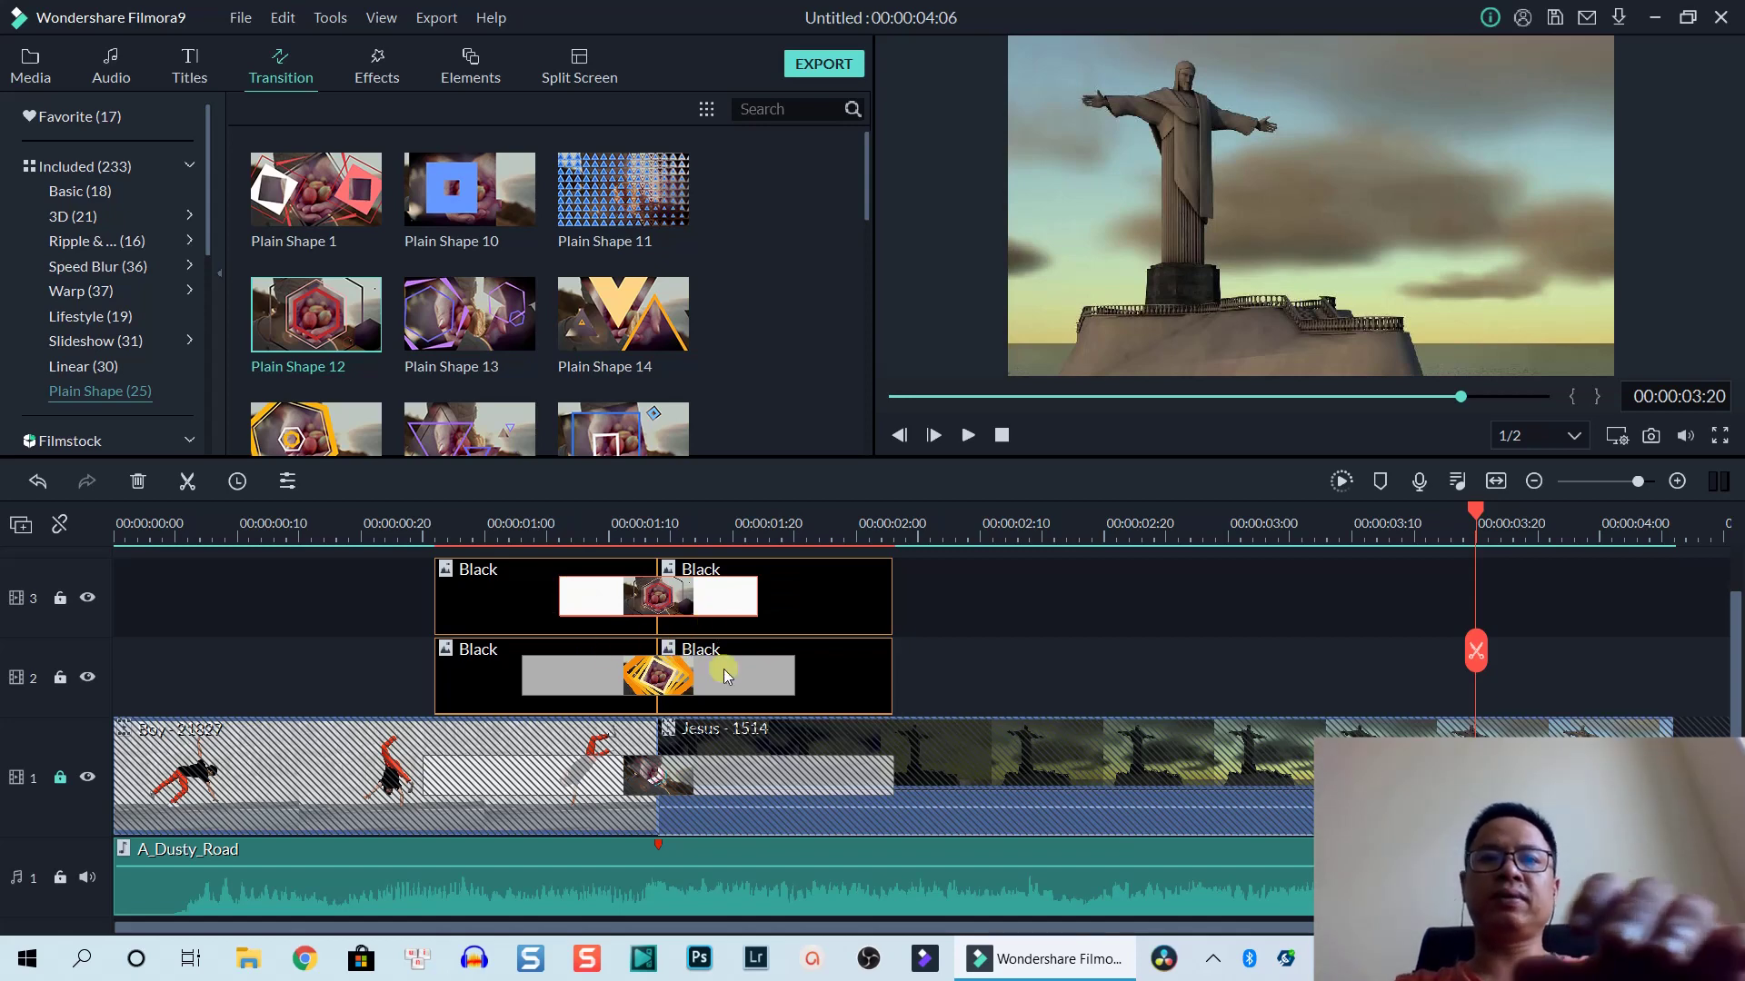
Step: Render the timeline preview and play back the three stacked transitions from 00:00:00:09
click(226, 541)
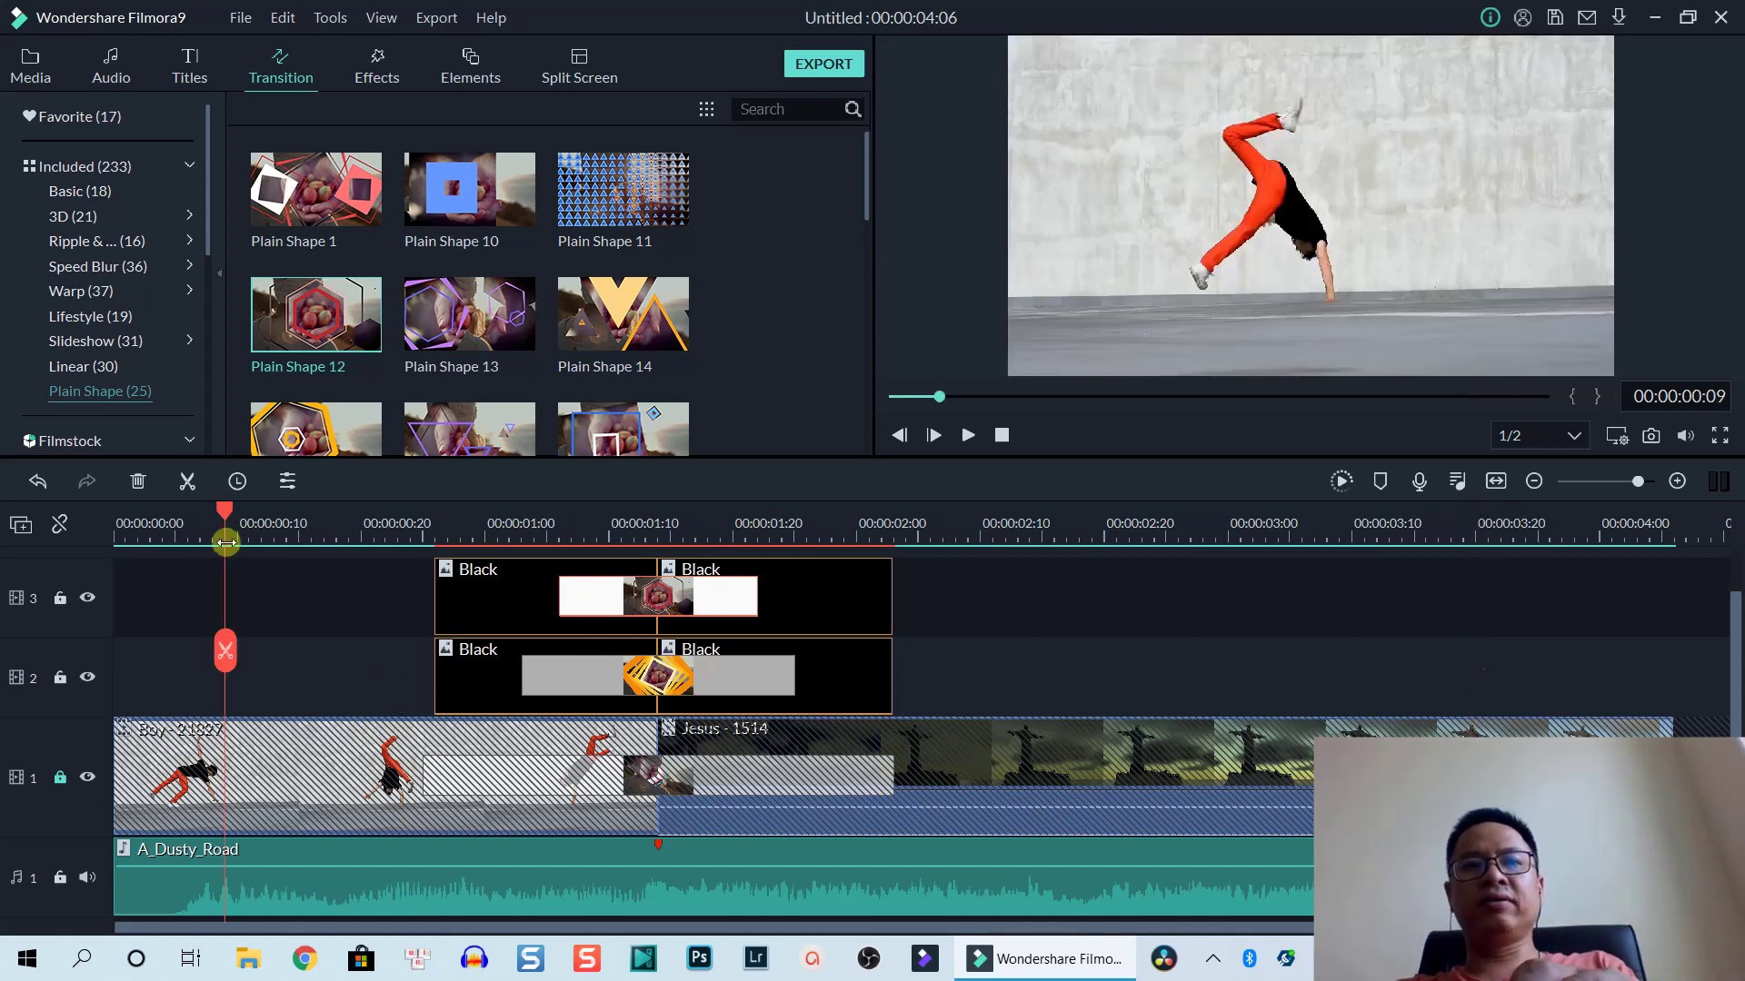
click(1343, 483)
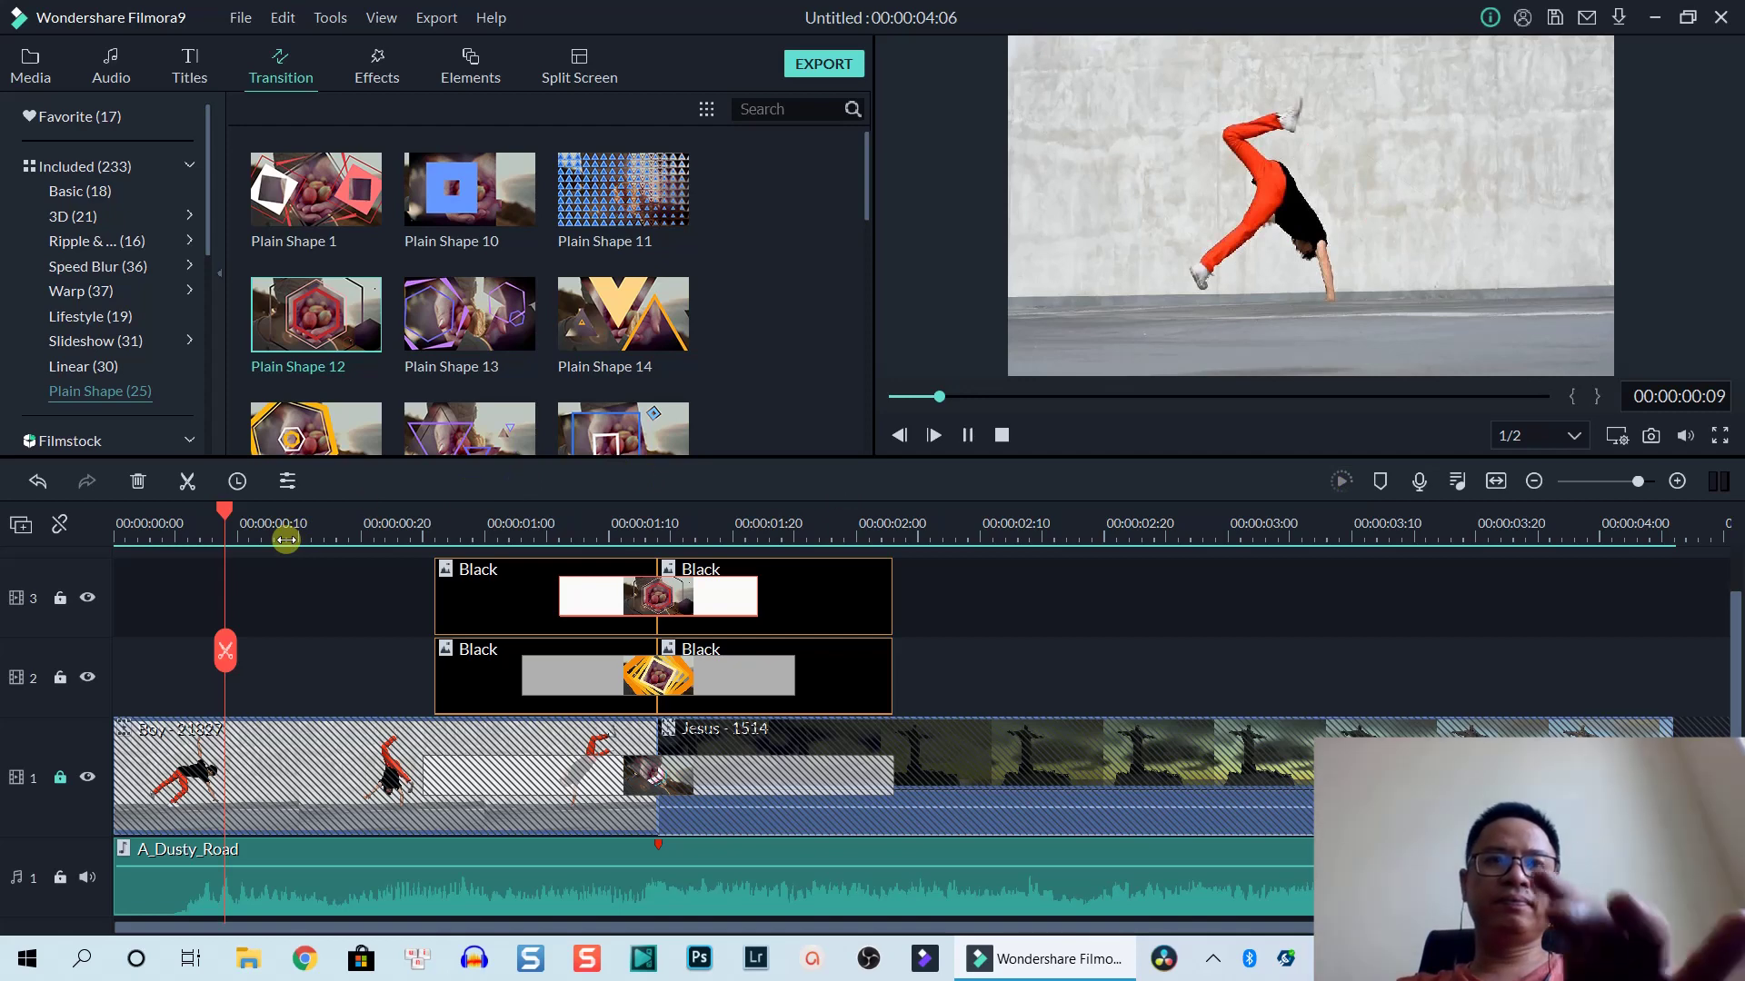
key(space)
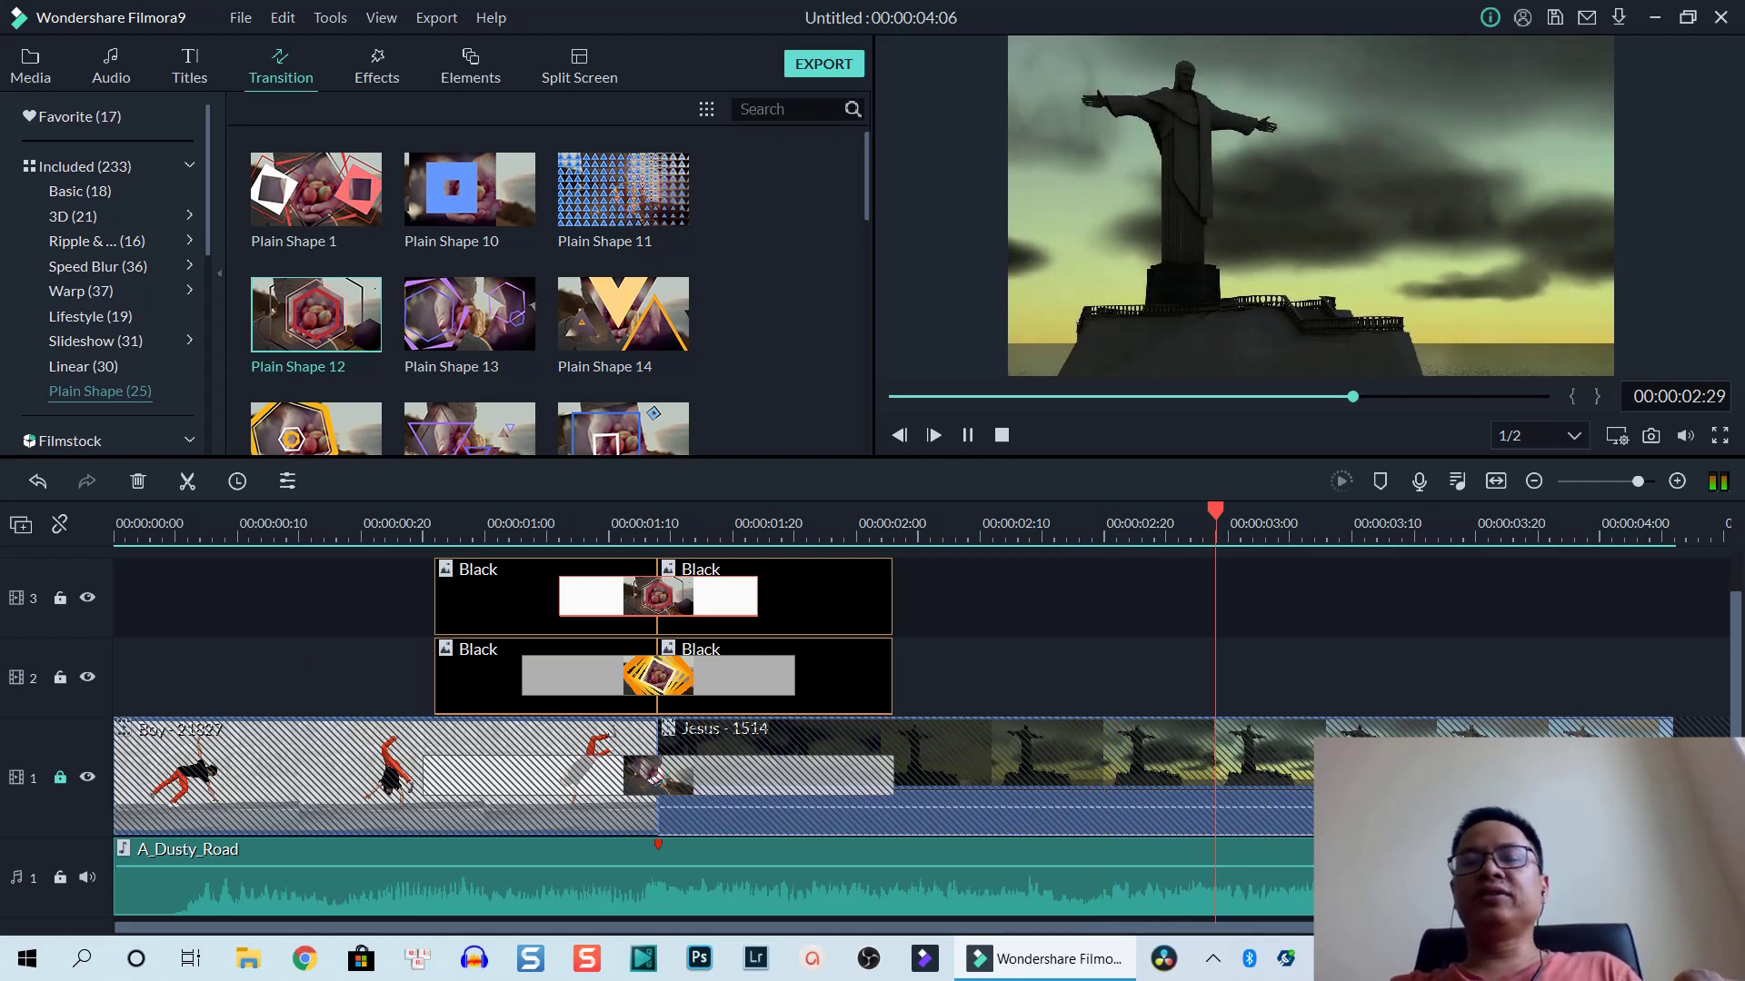
key(space)
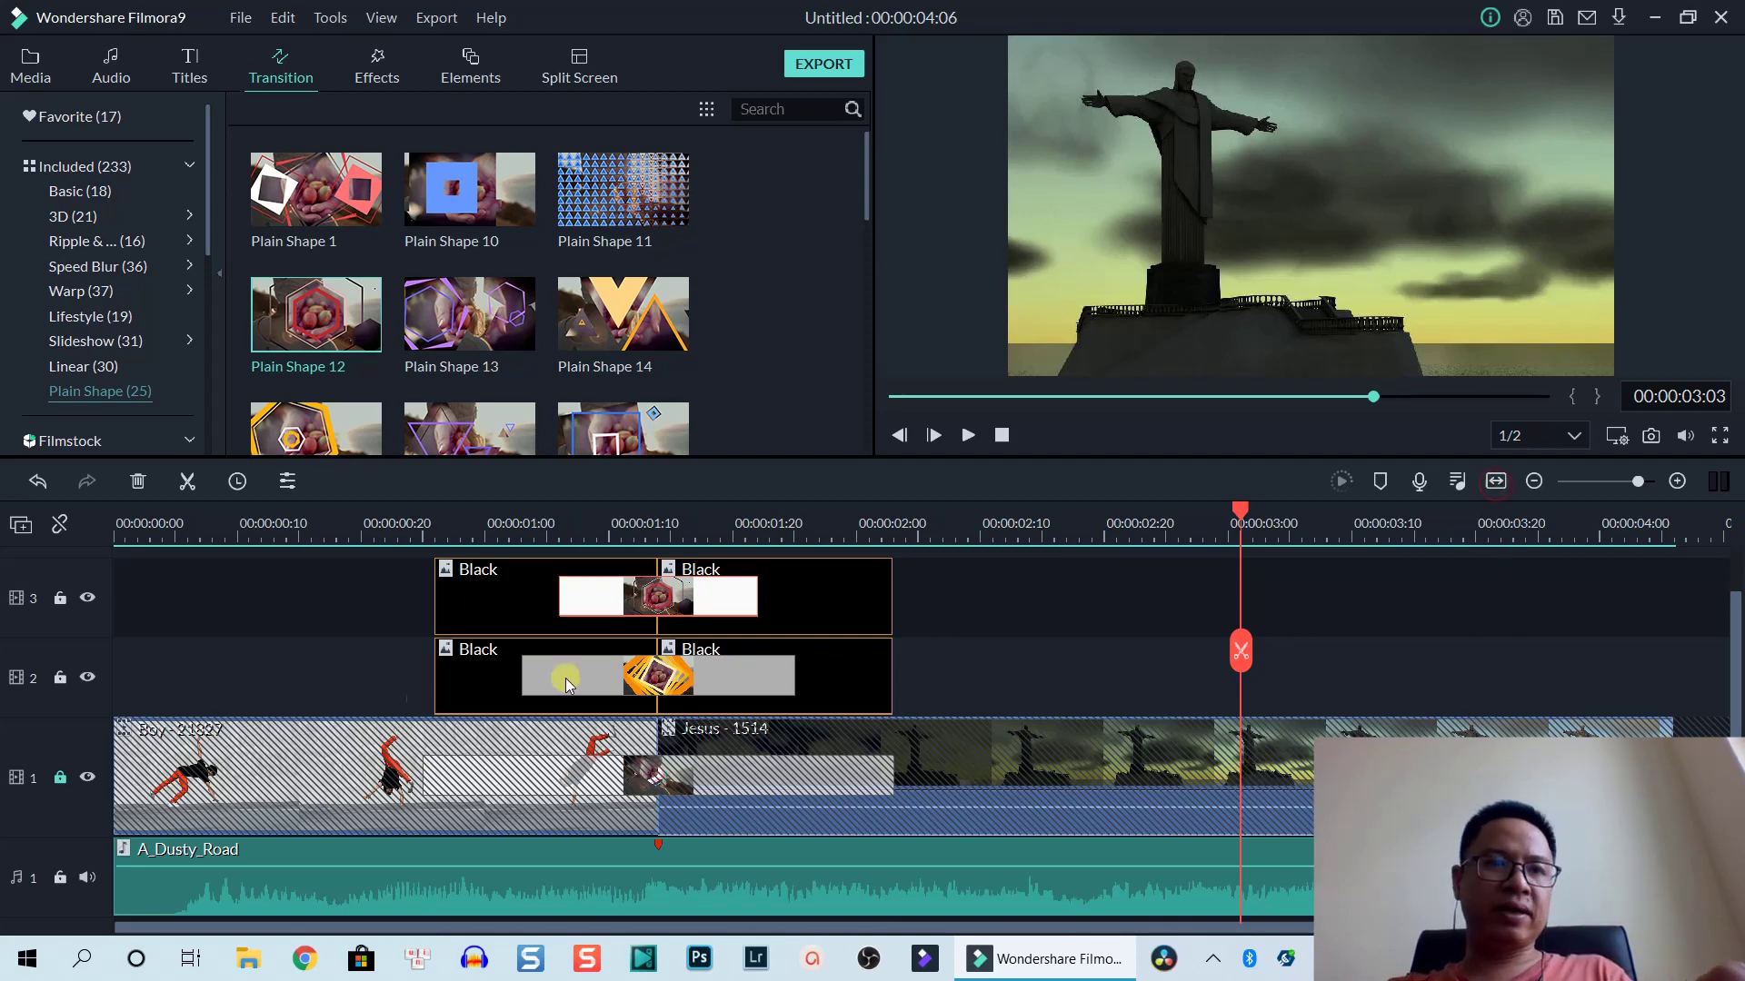
Step: Unlock video track 1 and trim the end of the Jesus clip to 00:00:03:08
click(50, 774)
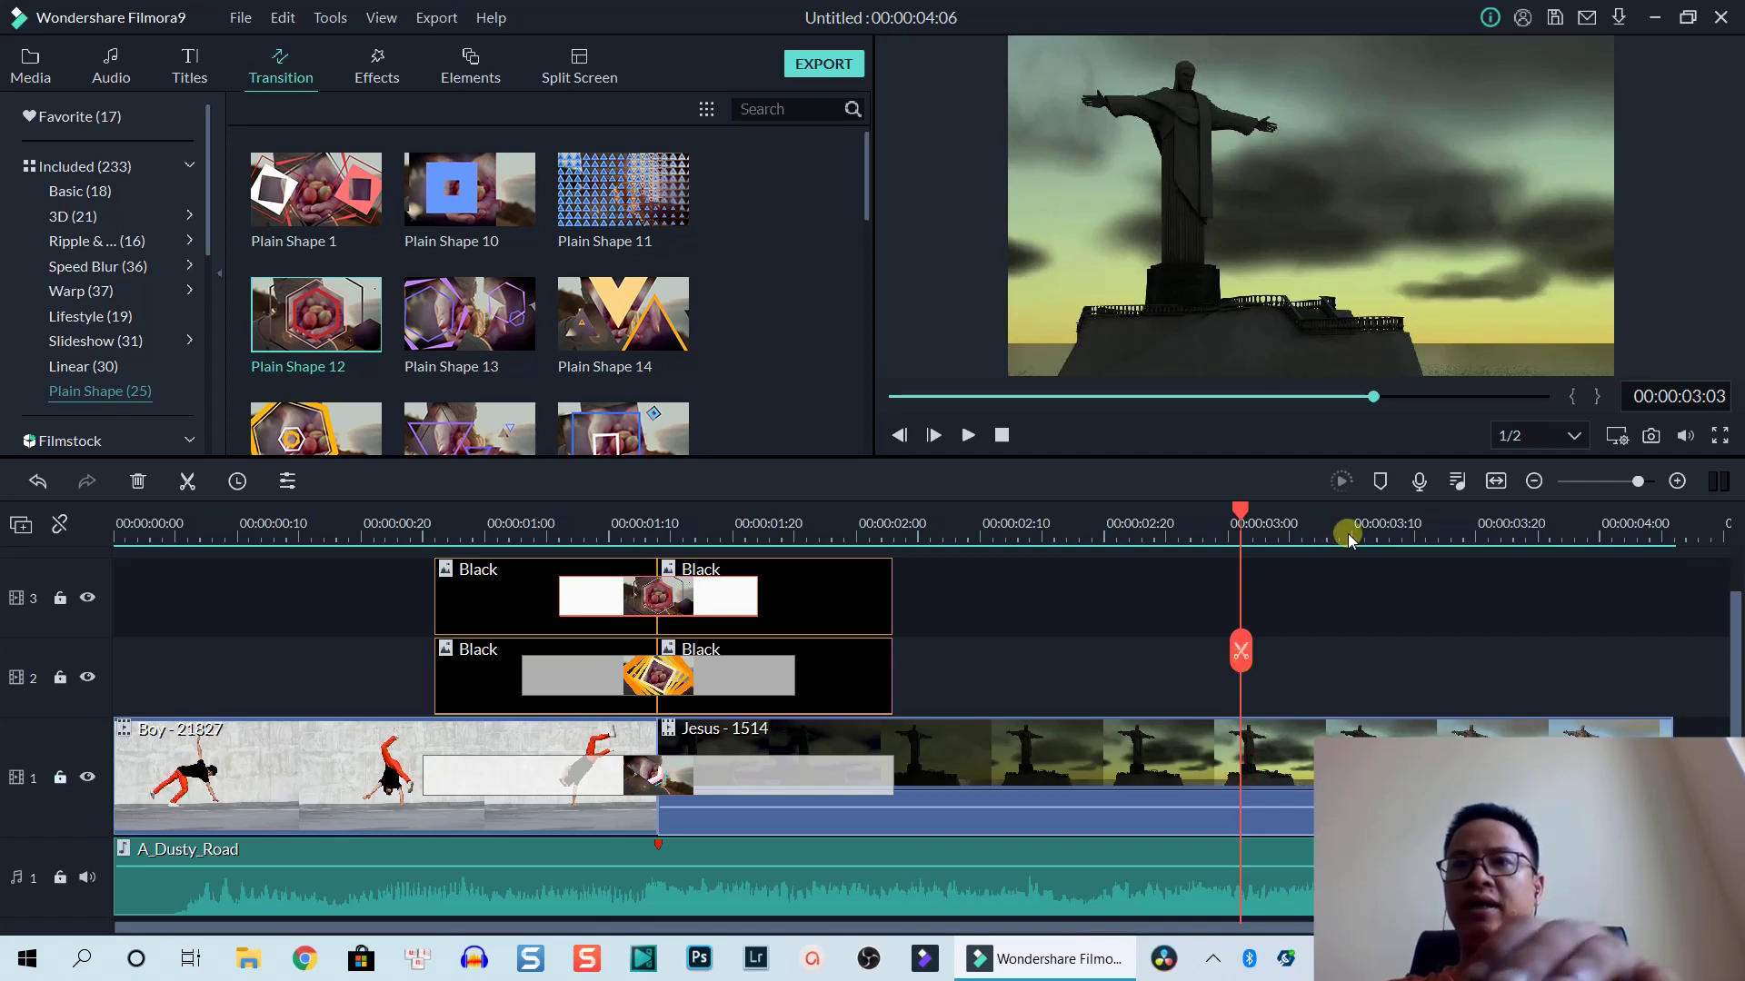
click(1362, 740)
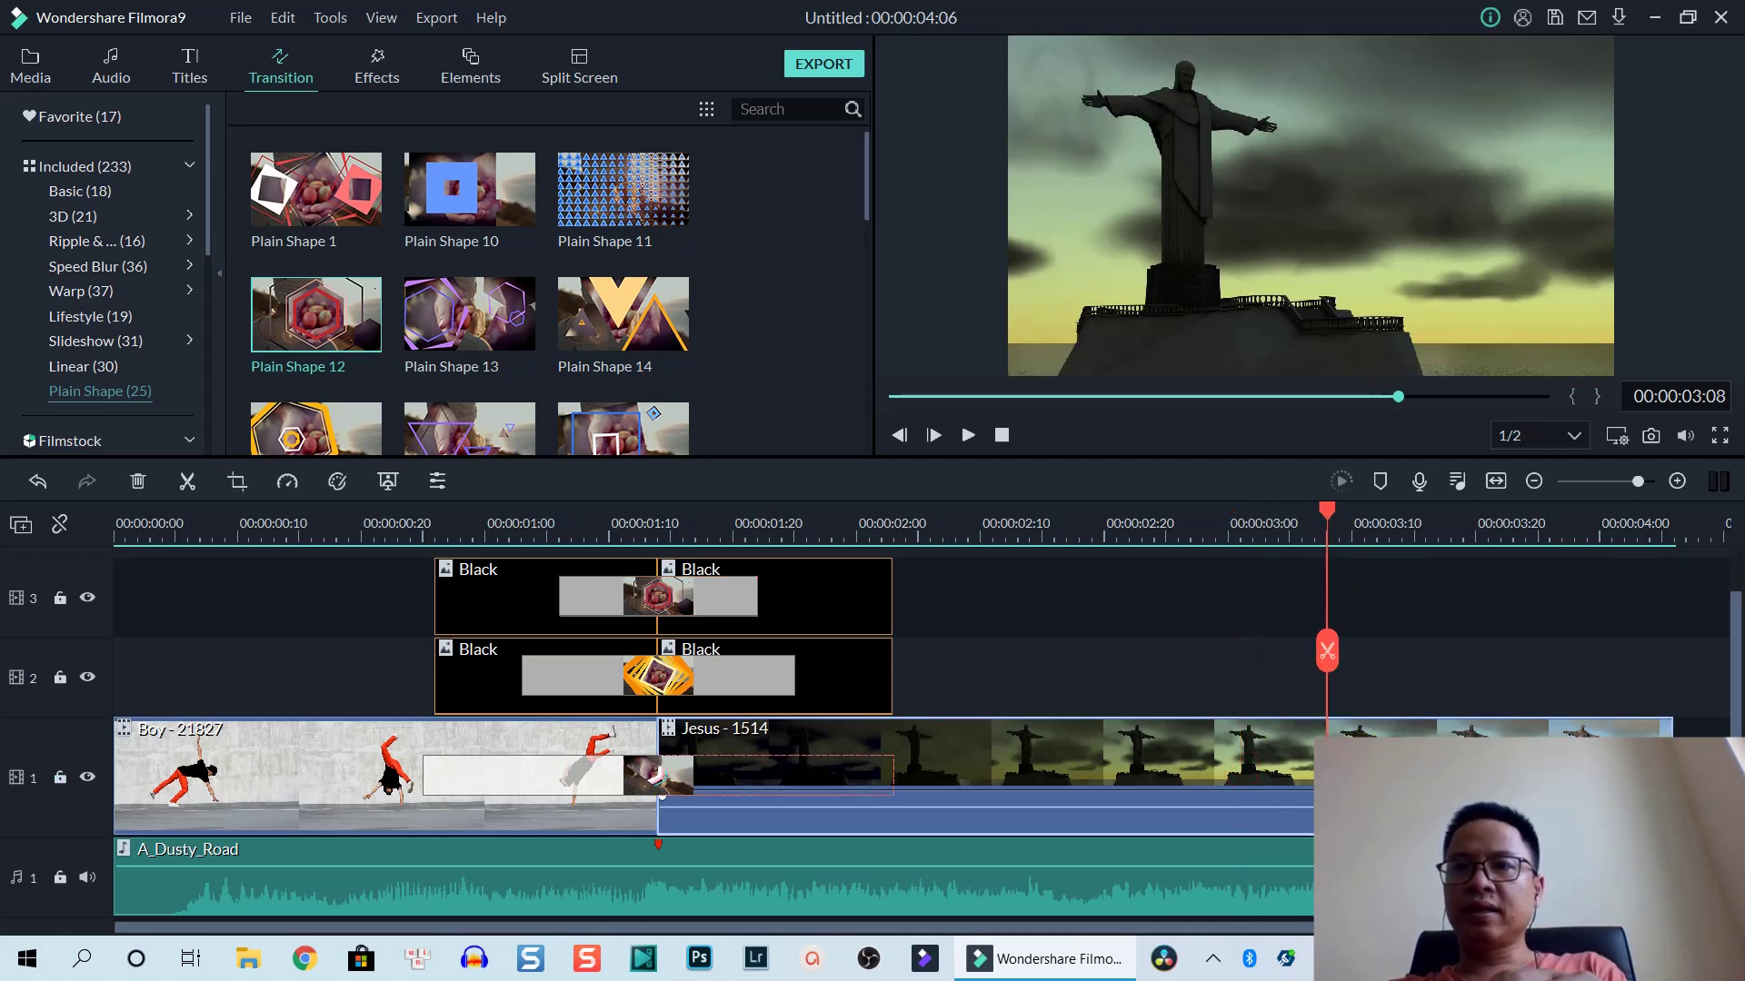
drag(1671, 772, 1327, 773)
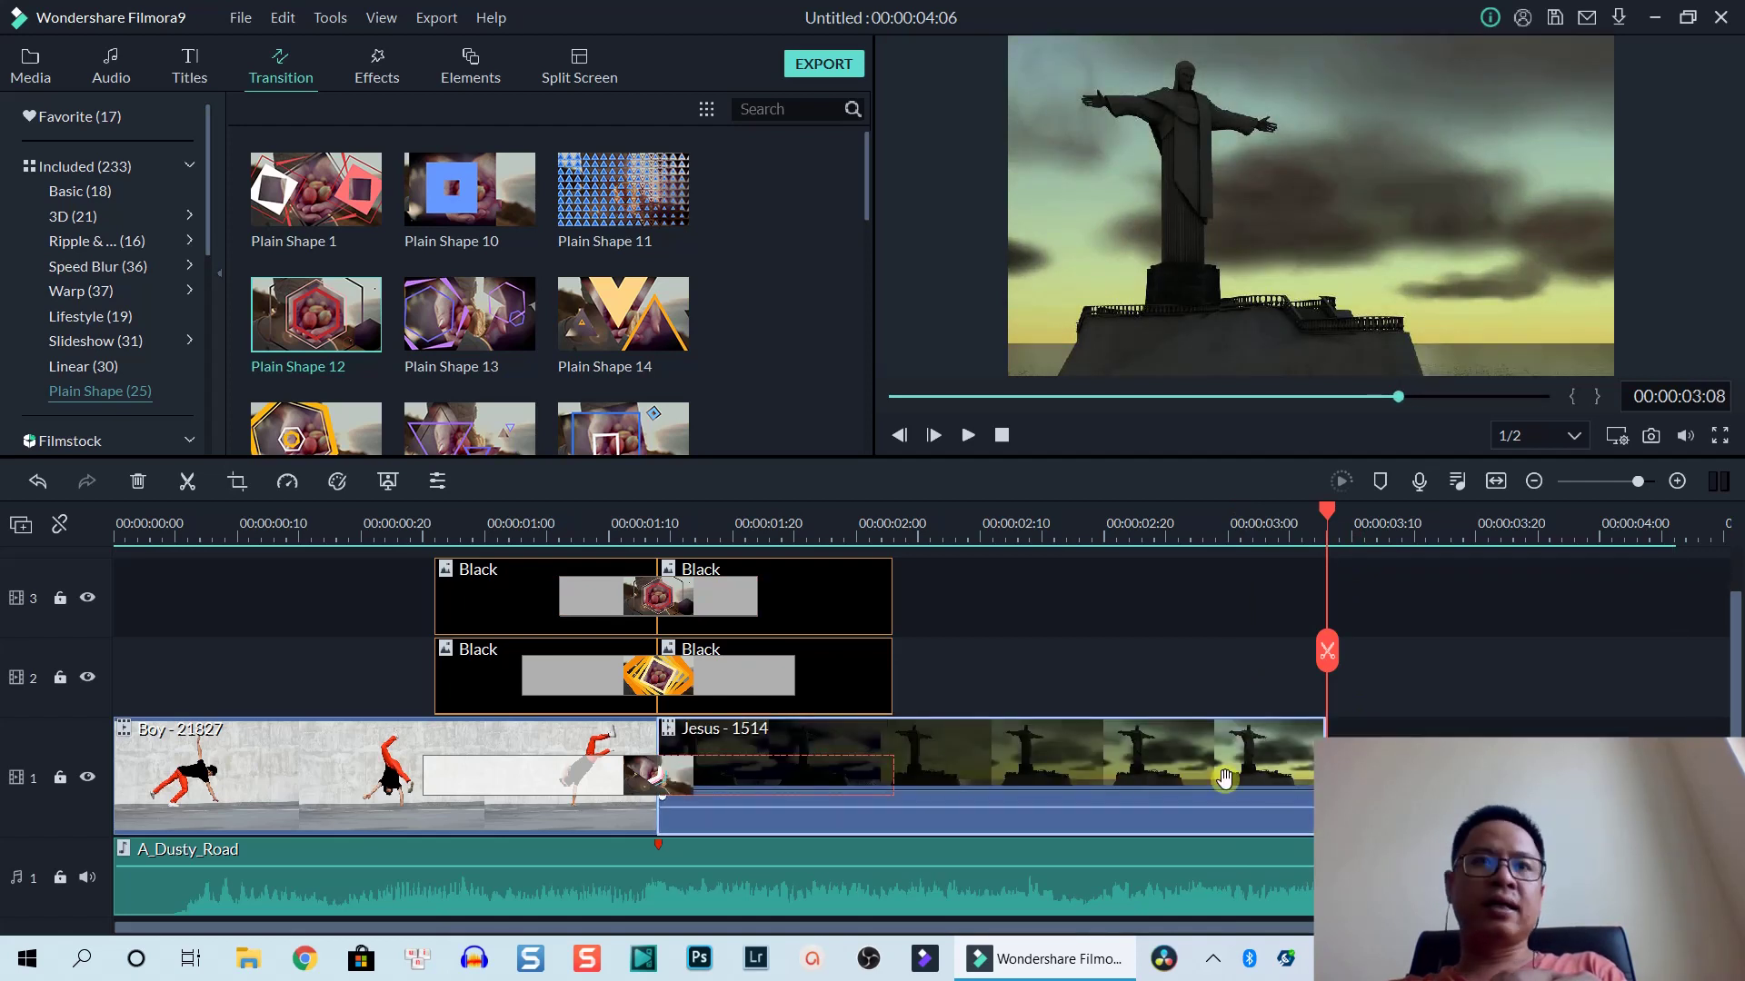
Step: Add the Aircraft - 6518 clip from the project media folder to video track 1, directly after the Jesus clip
click(54, 74)
click(316, 189)
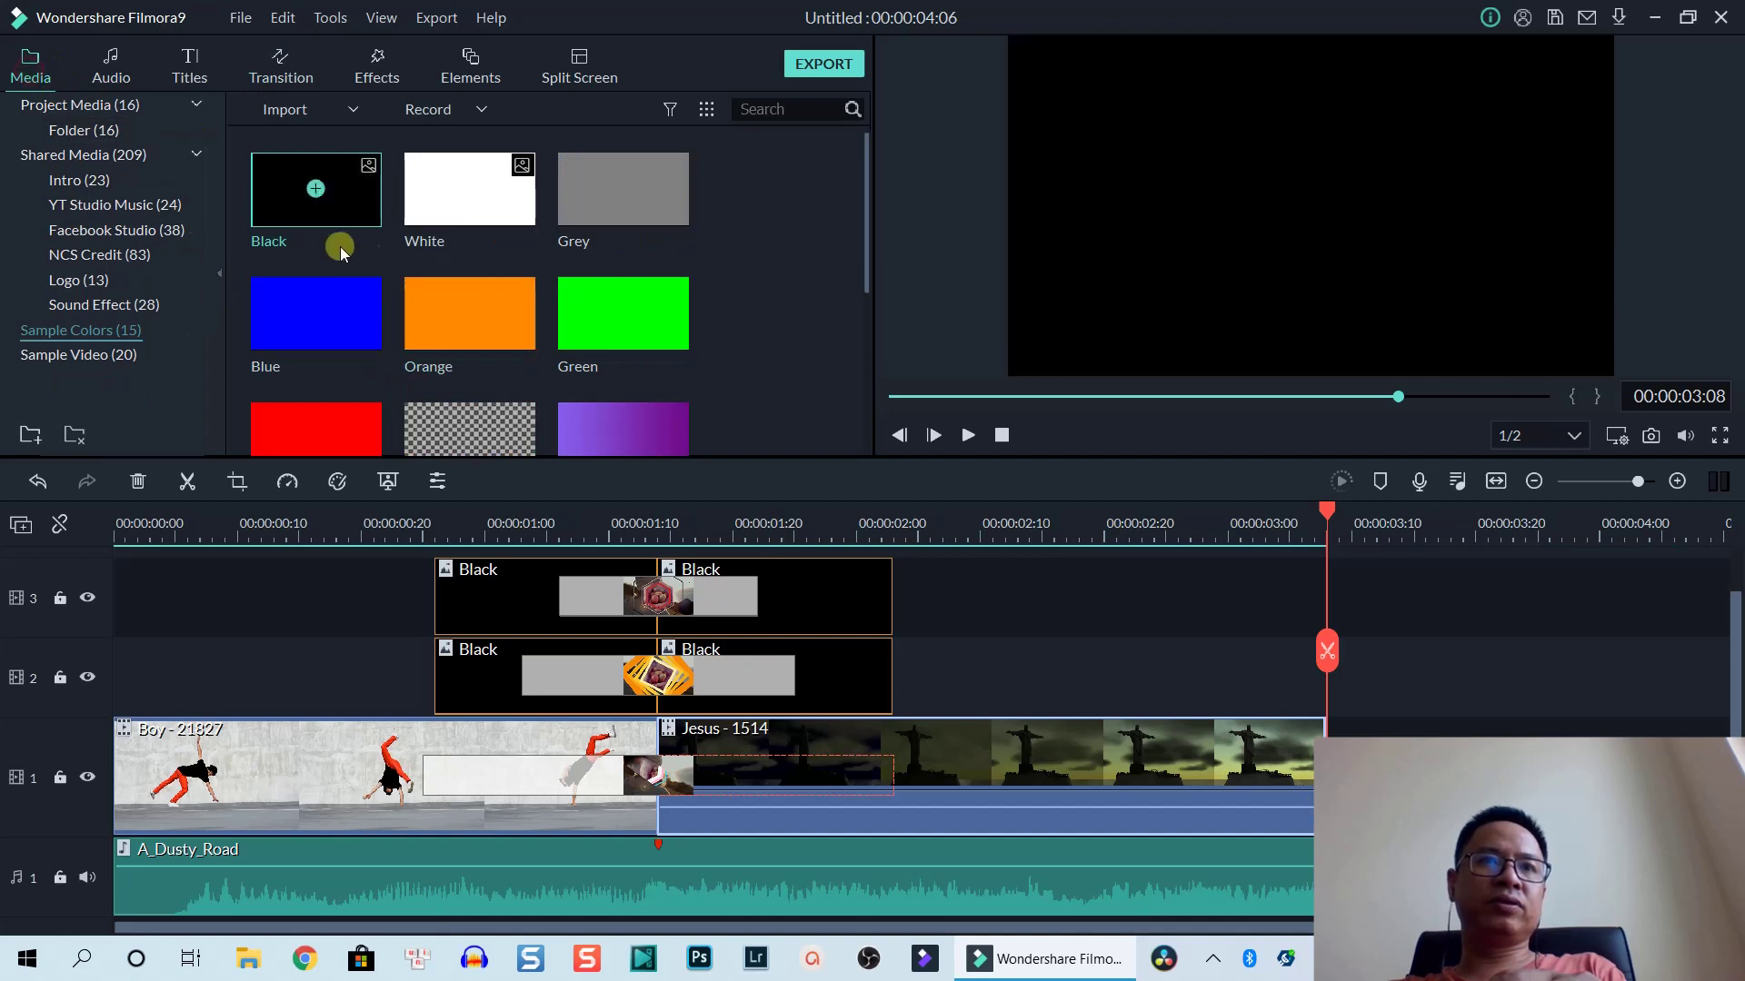
click(160, 146)
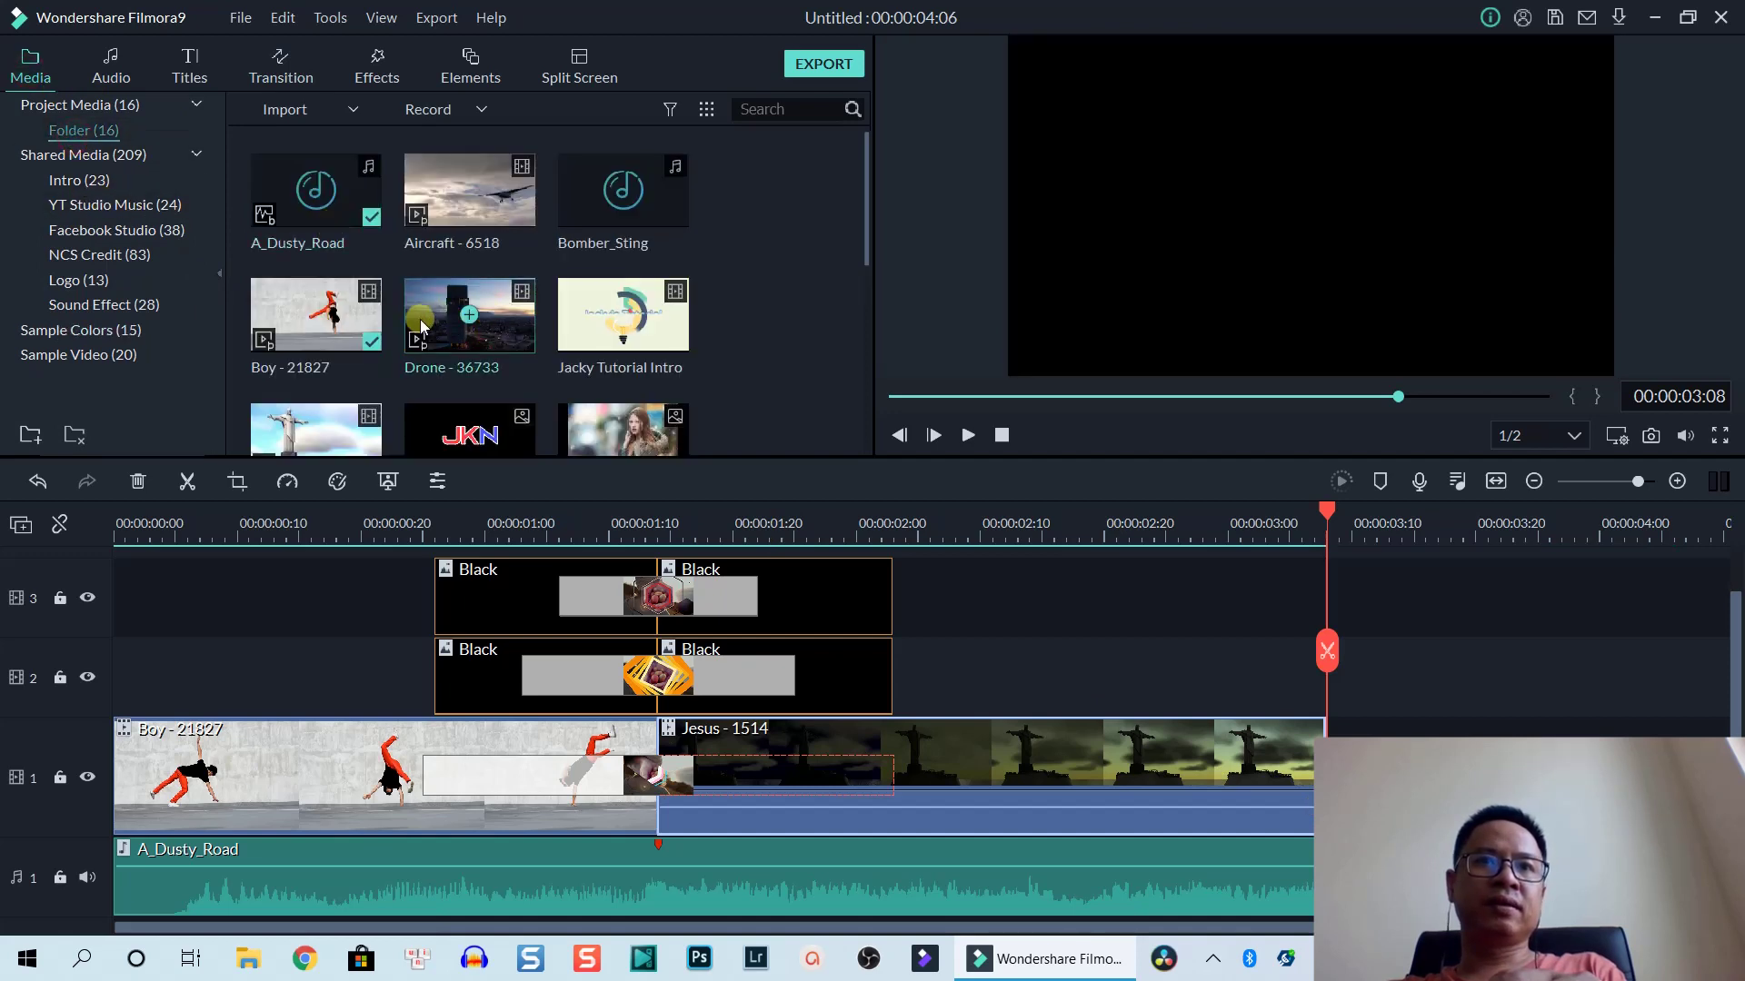
click(516, 223)
drag(515, 222, 1334, 761)
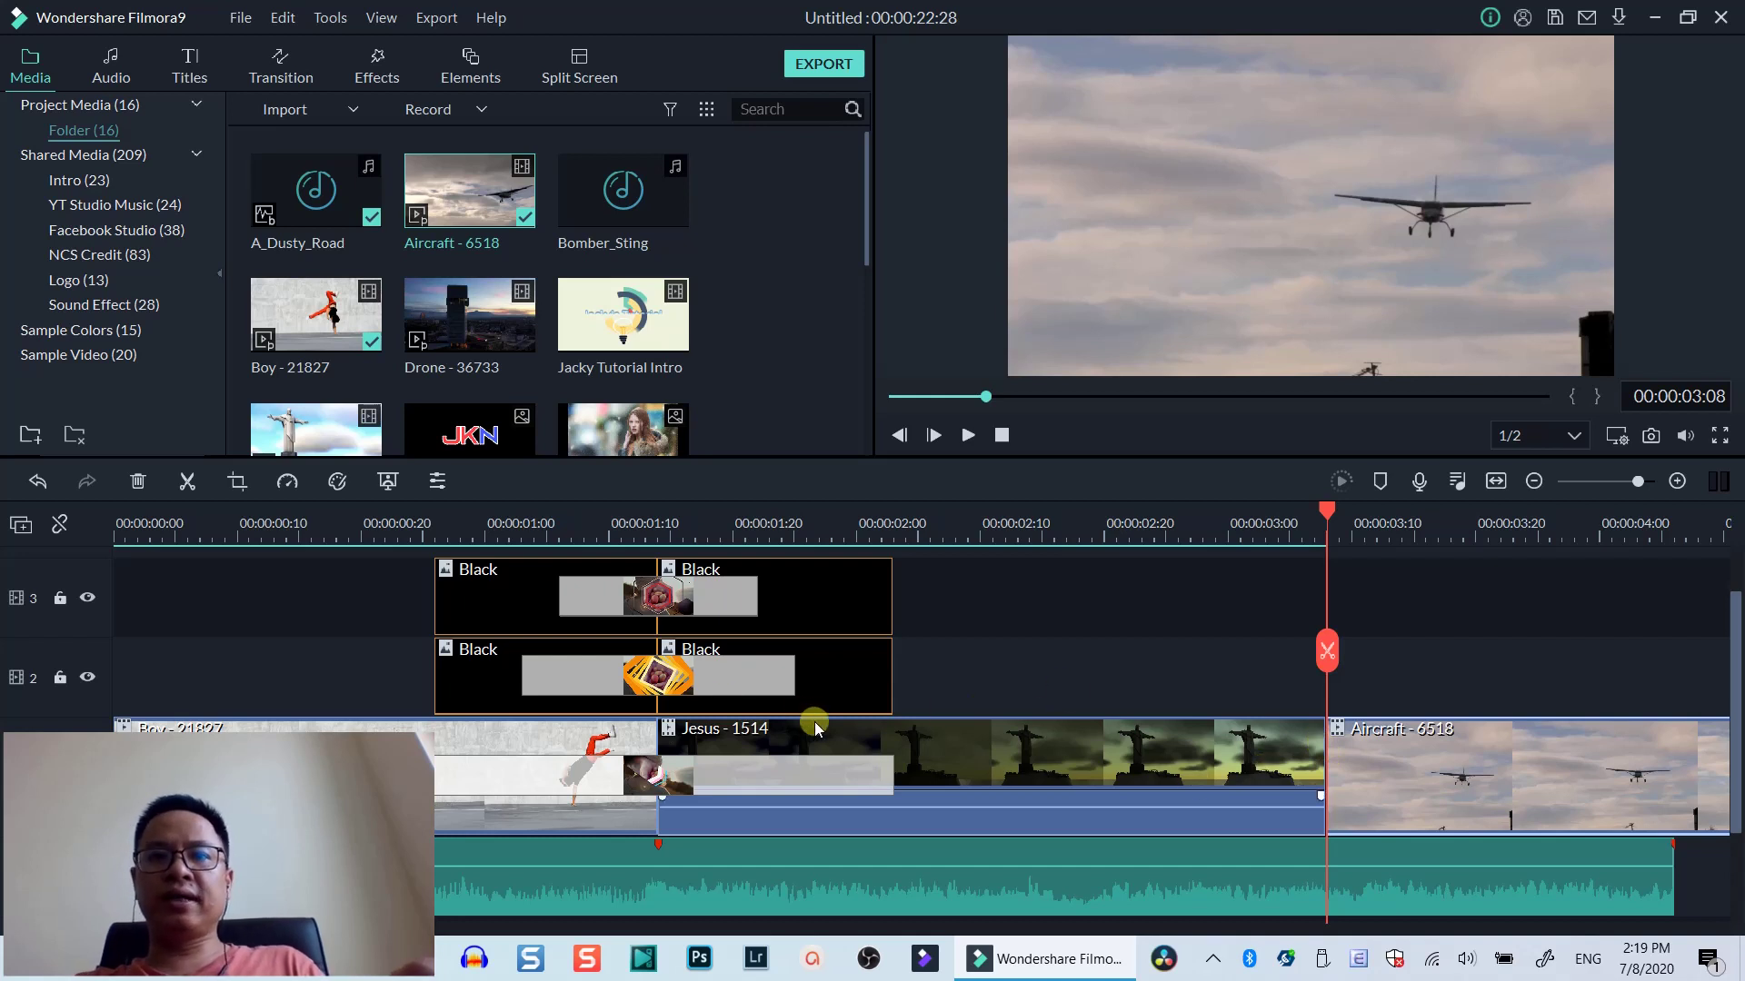
Step: Apply the Plain Shape 14 transition at the cut between the Jesus and Aircraft clips
click(281, 65)
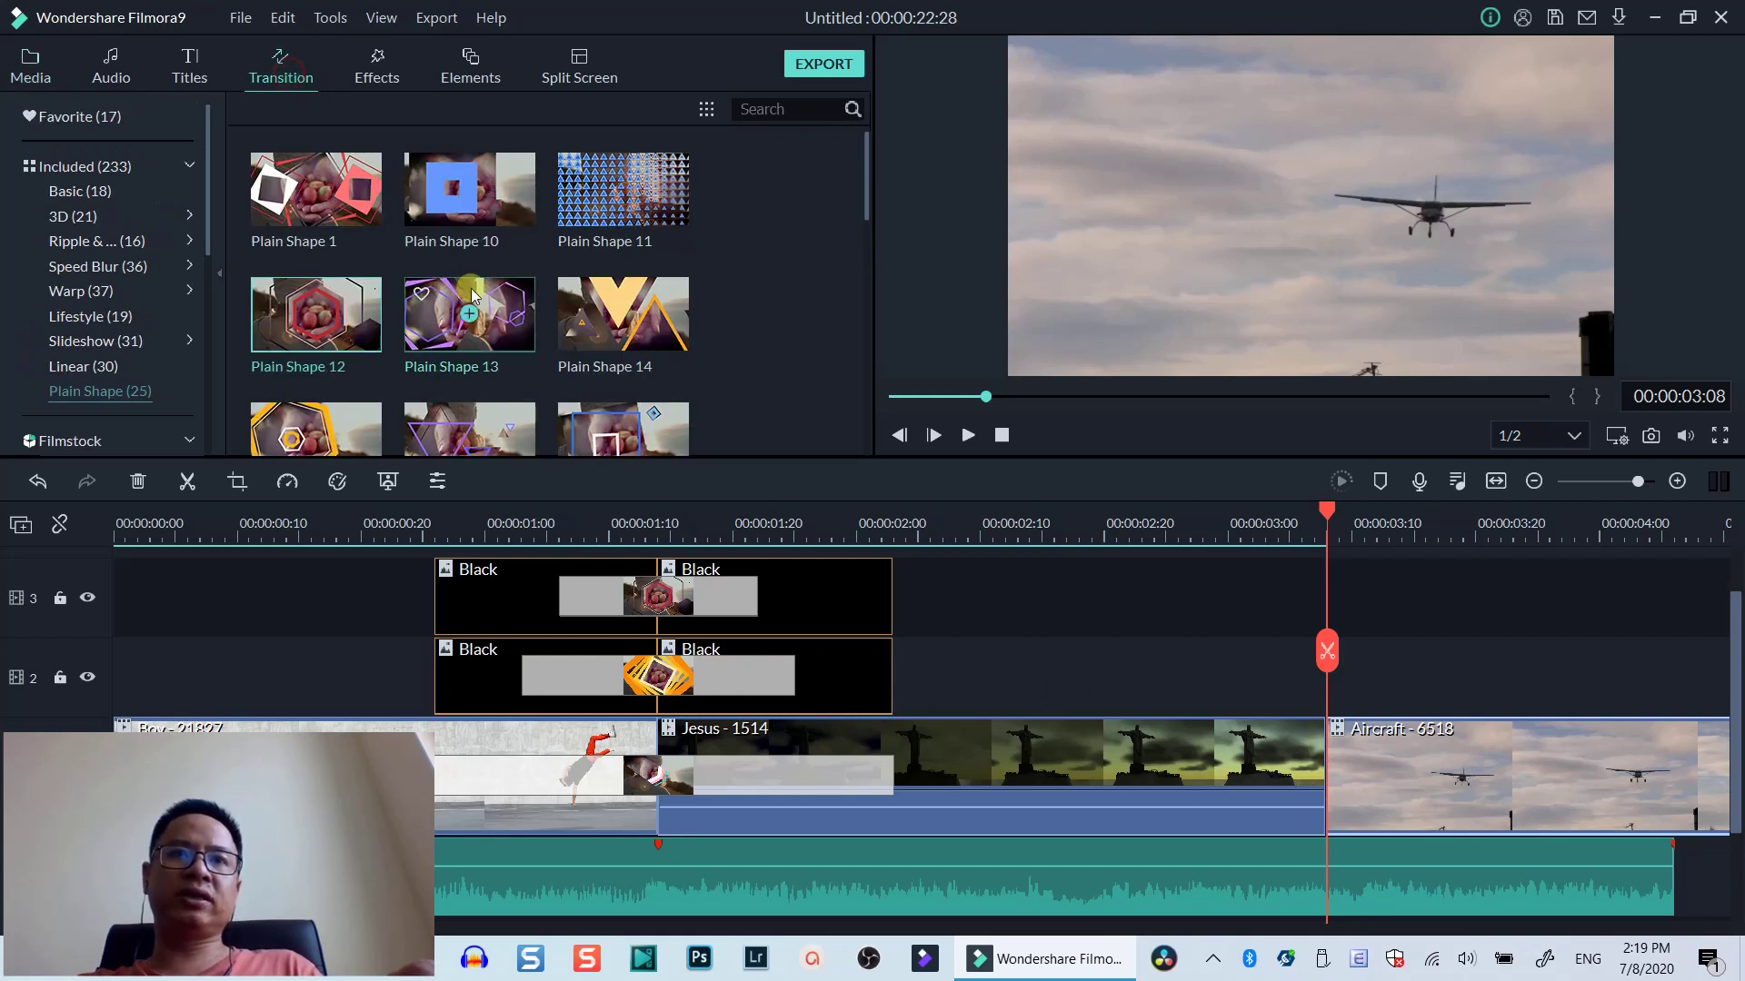
drag(596, 347, 1294, 727)
drag(1325, 753, 1325, 752)
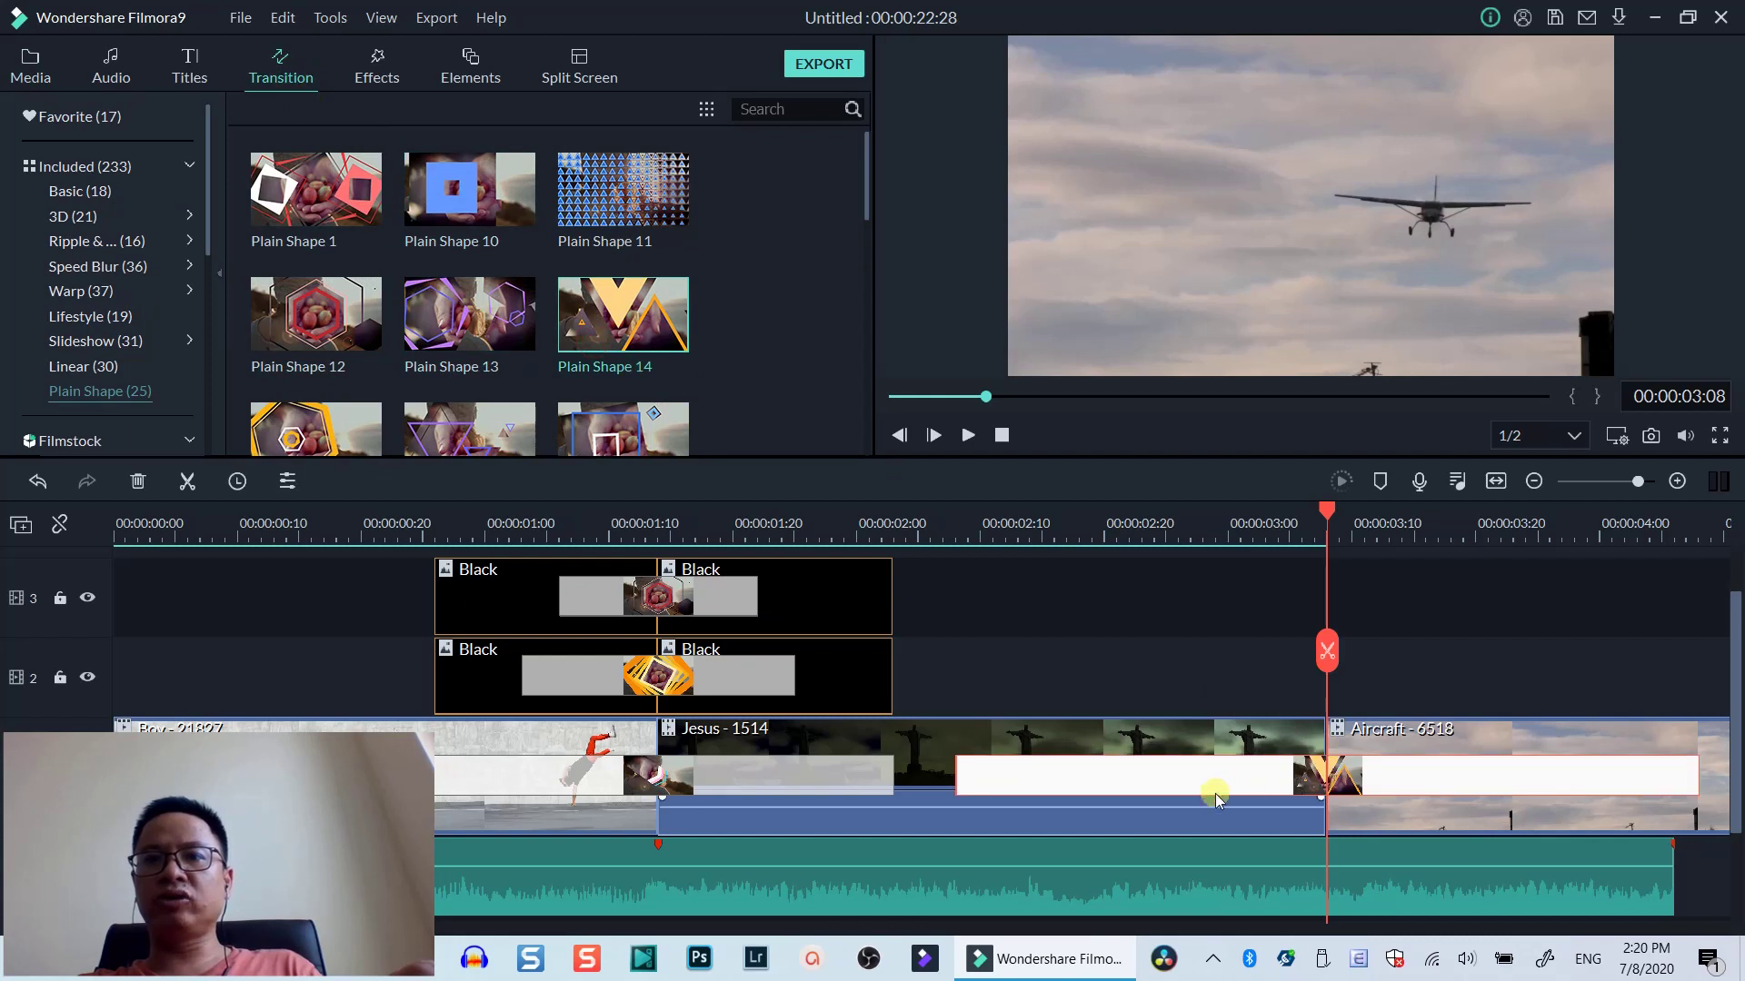
Step: Lock video track 1, copy the Black clips and transitions on tracks 2 and 3, and centre the copies over the Jesus–Aircraft cut
drag(933, 685, 548, 563)
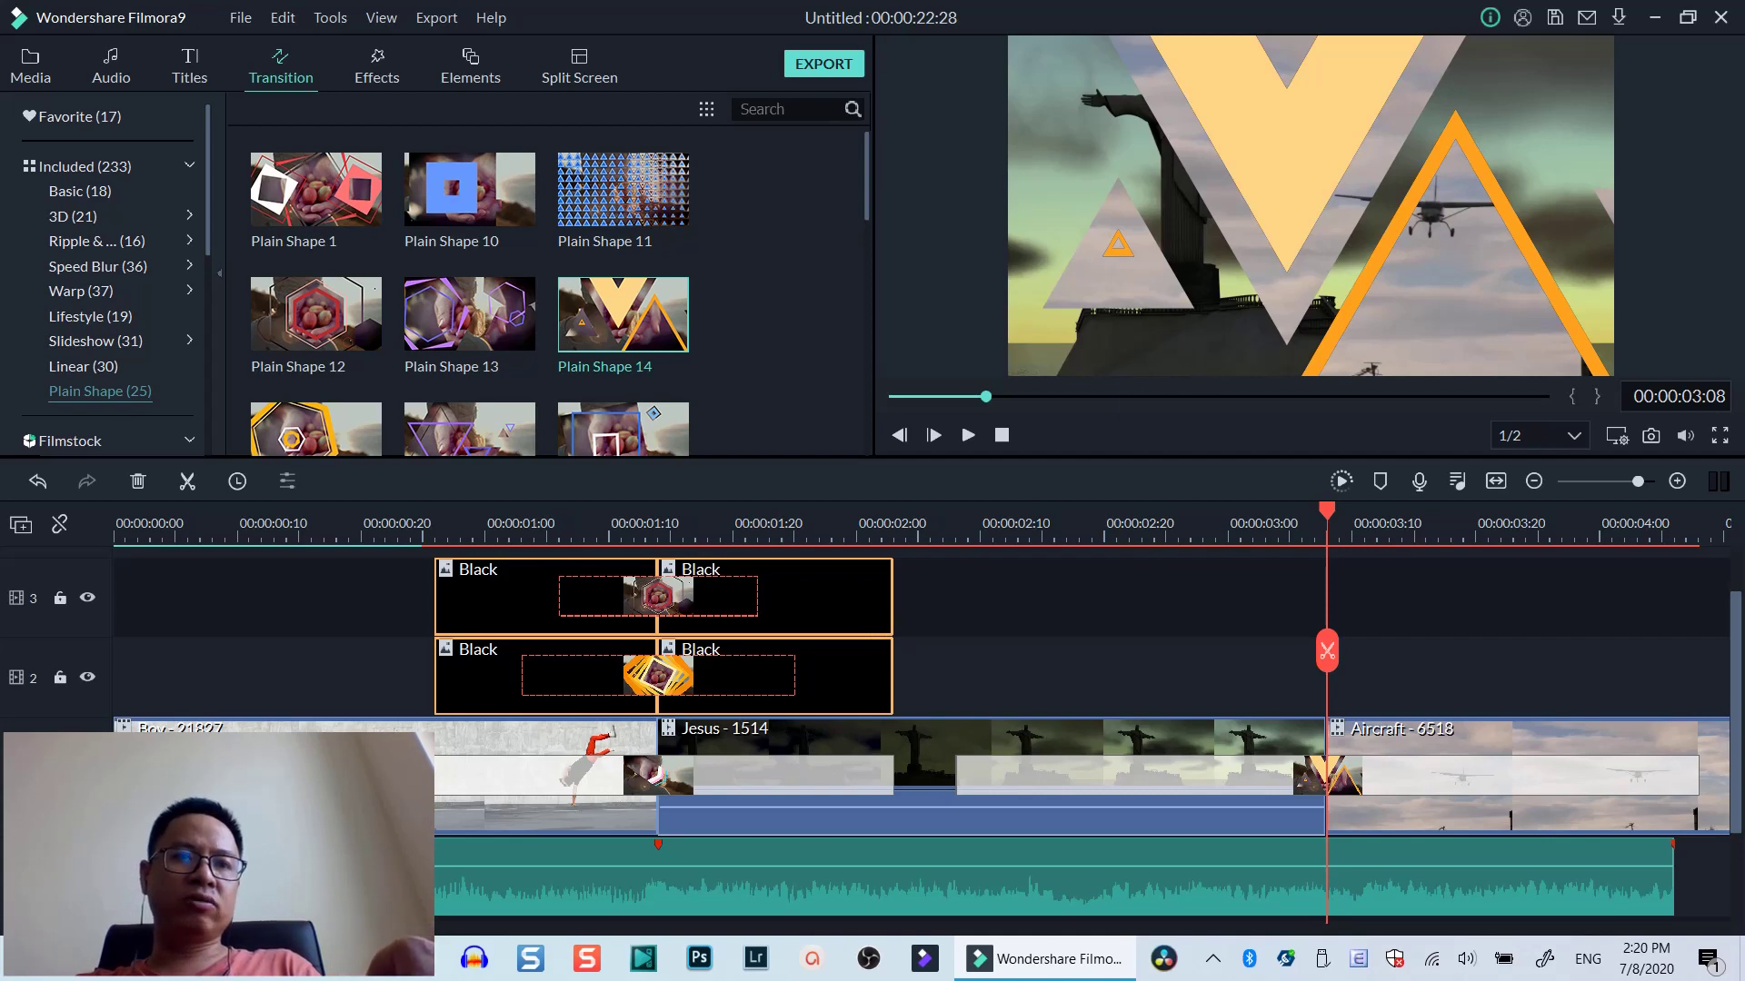
click(60, 777)
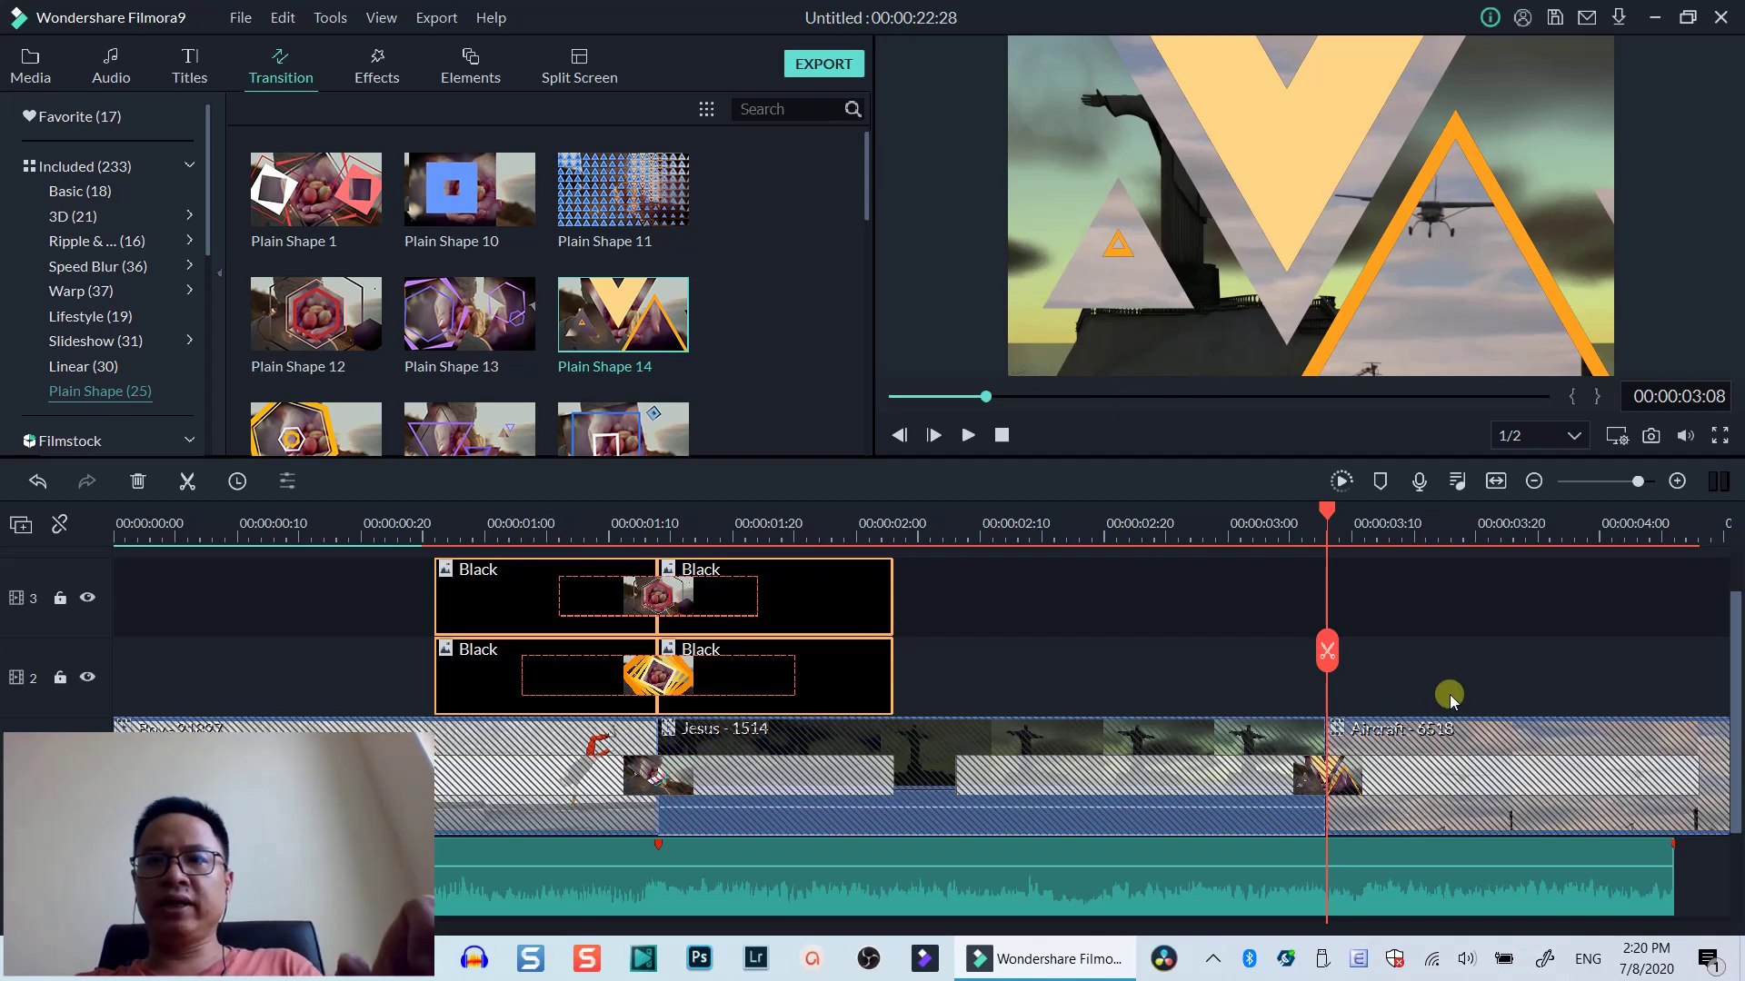
key(ctrl+v)
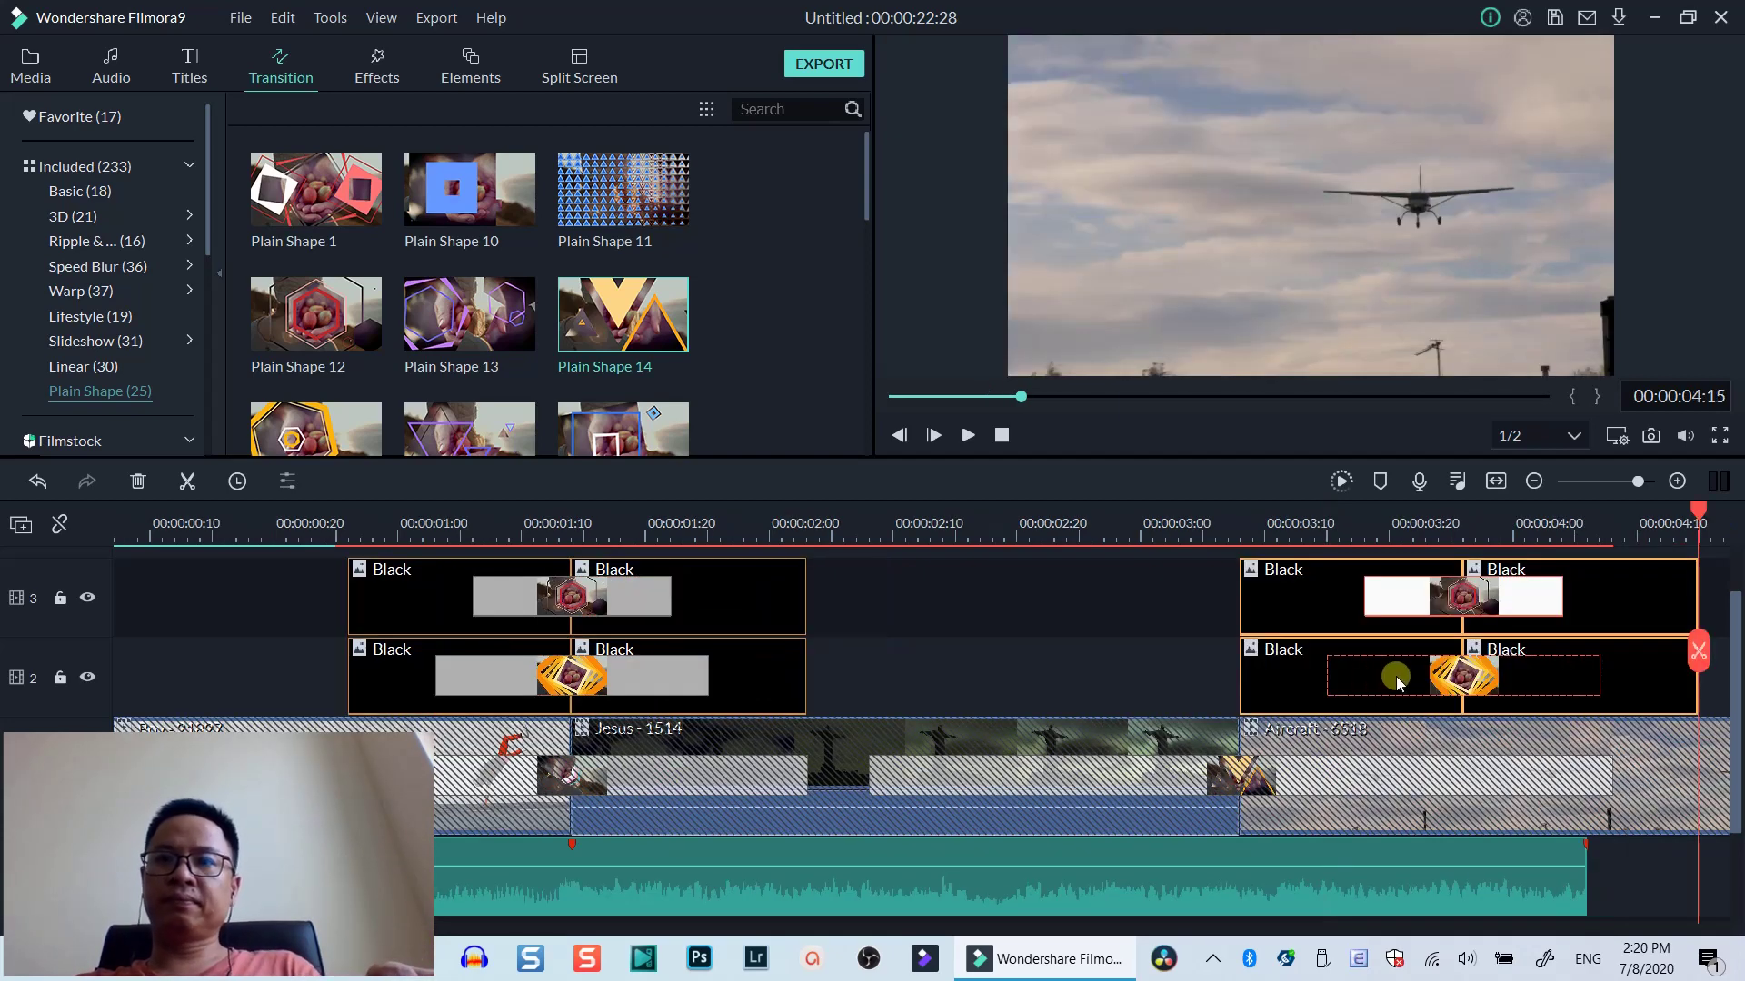
drag(1334, 636, 1148, 656)
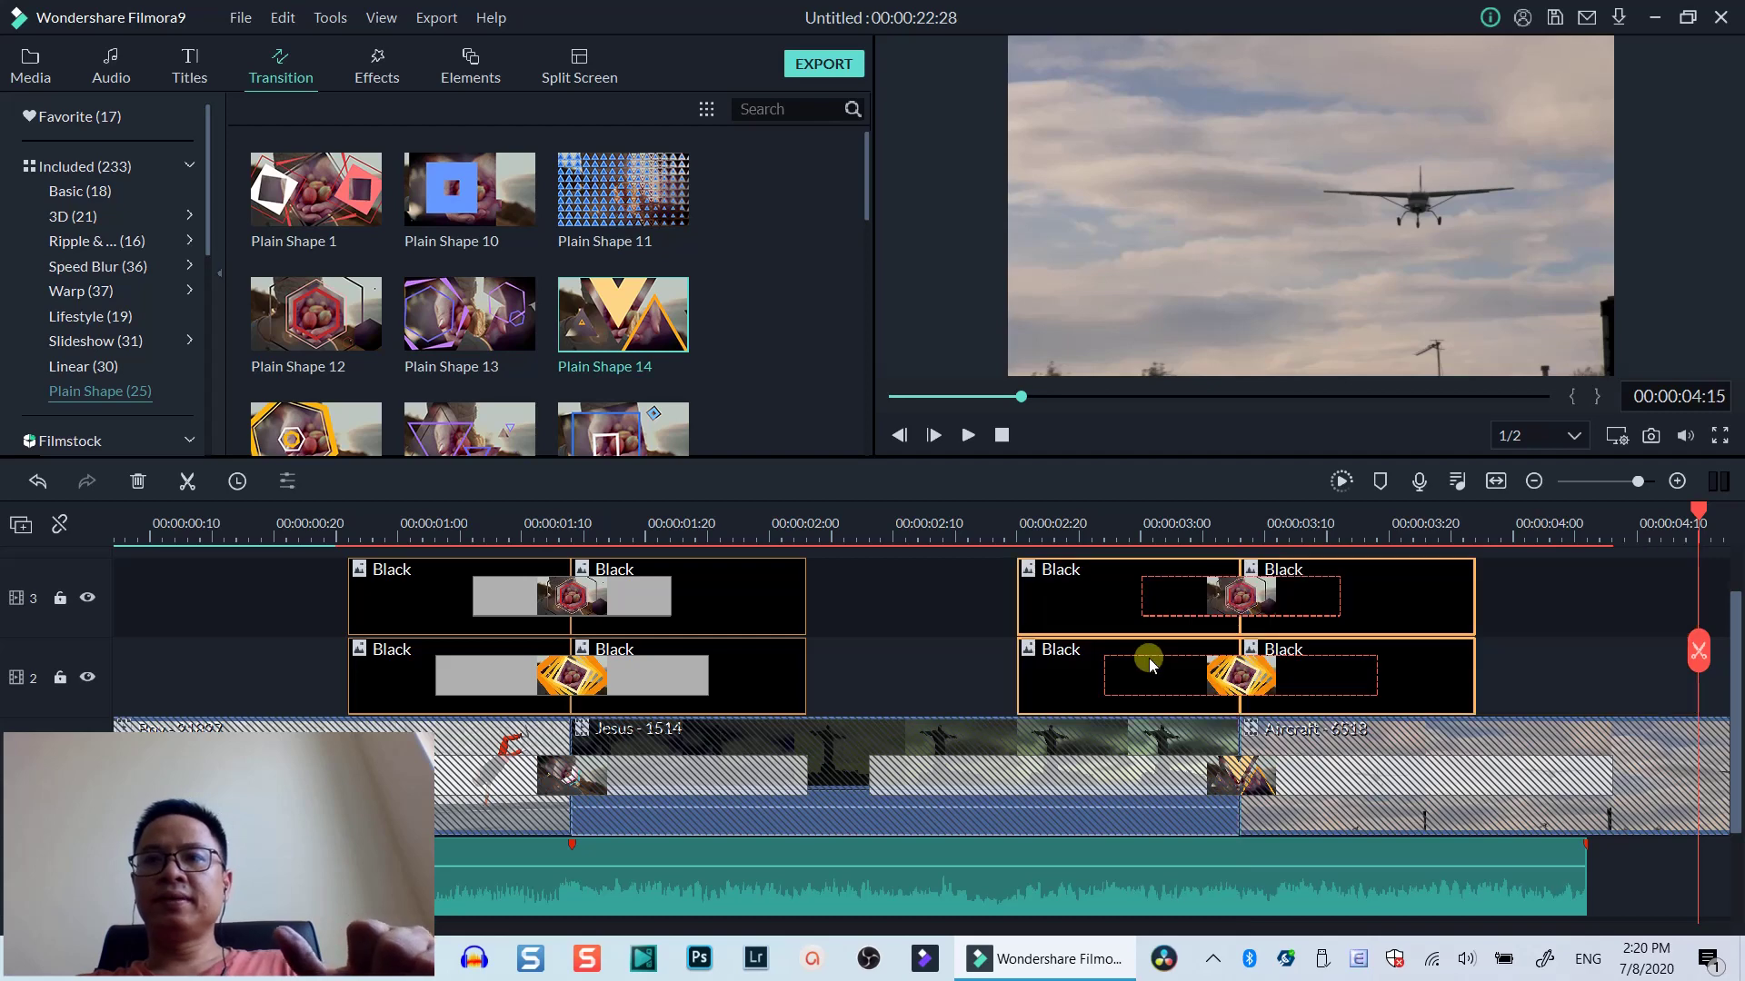
Step: Replace the copied transitions over the Jesus–Aircraft cut with Plain Shape 11 on track 2 and Plain Shape 10 on track 3
click(1544, 624)
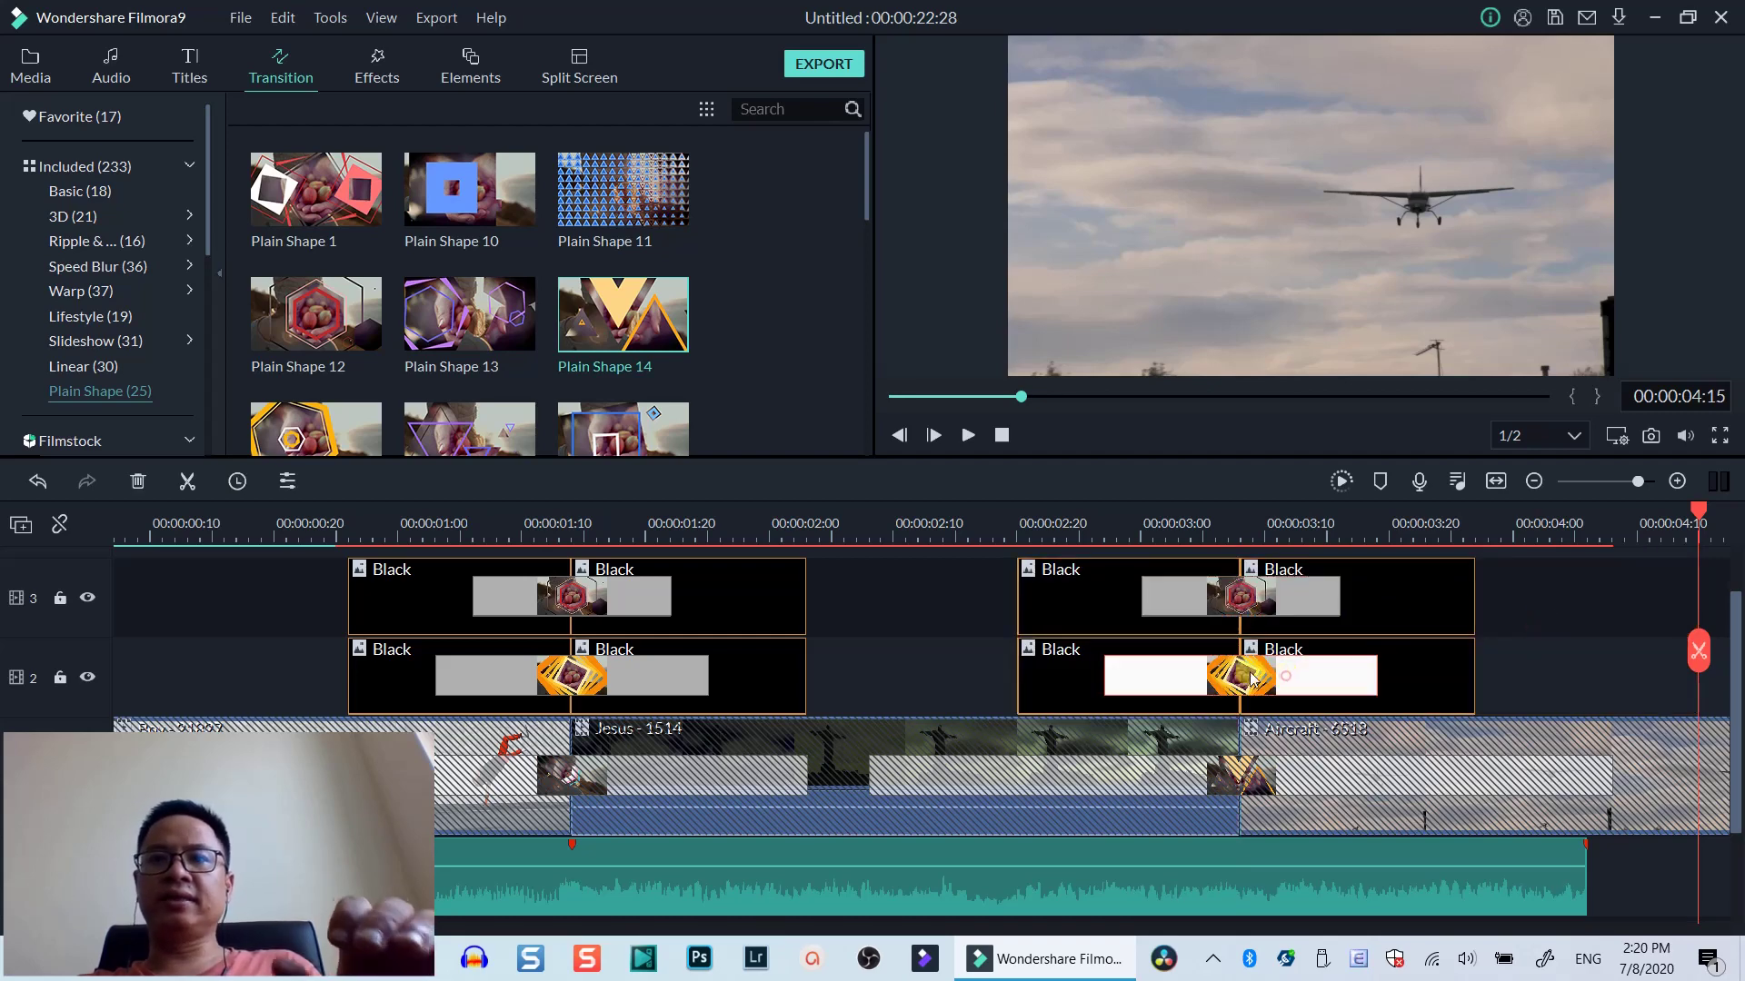
mouse_move(683, 313)
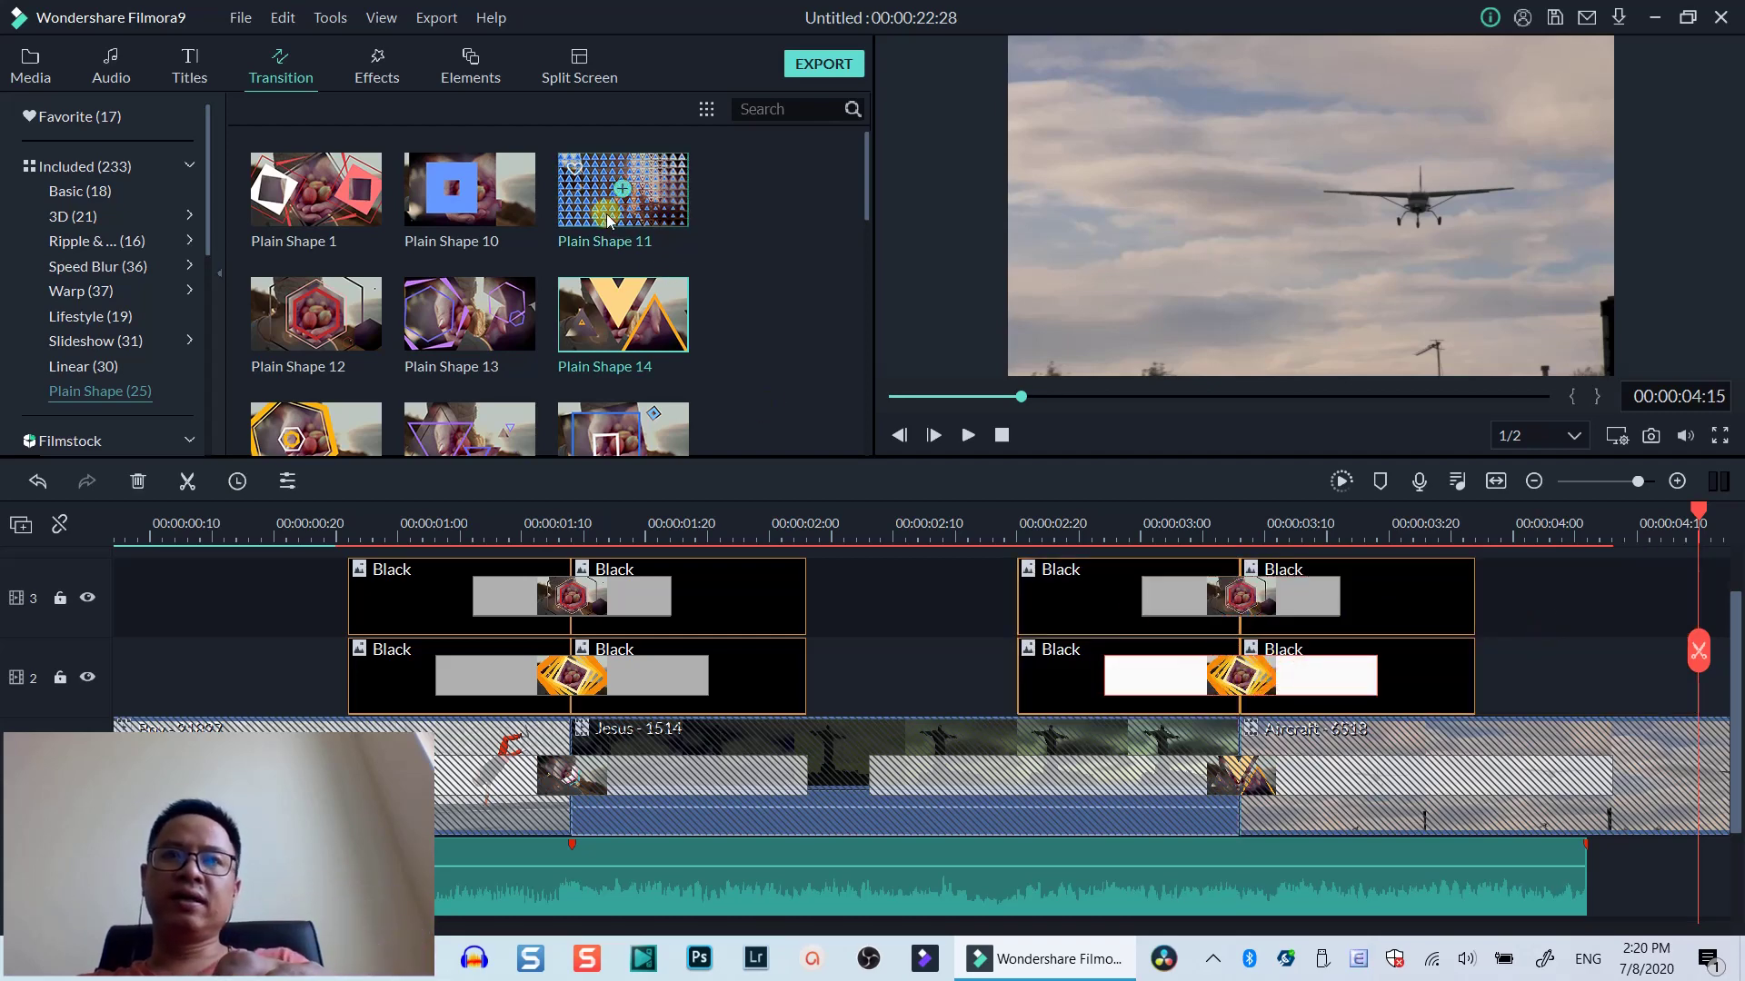
drag(607, 218, 1192, 669)
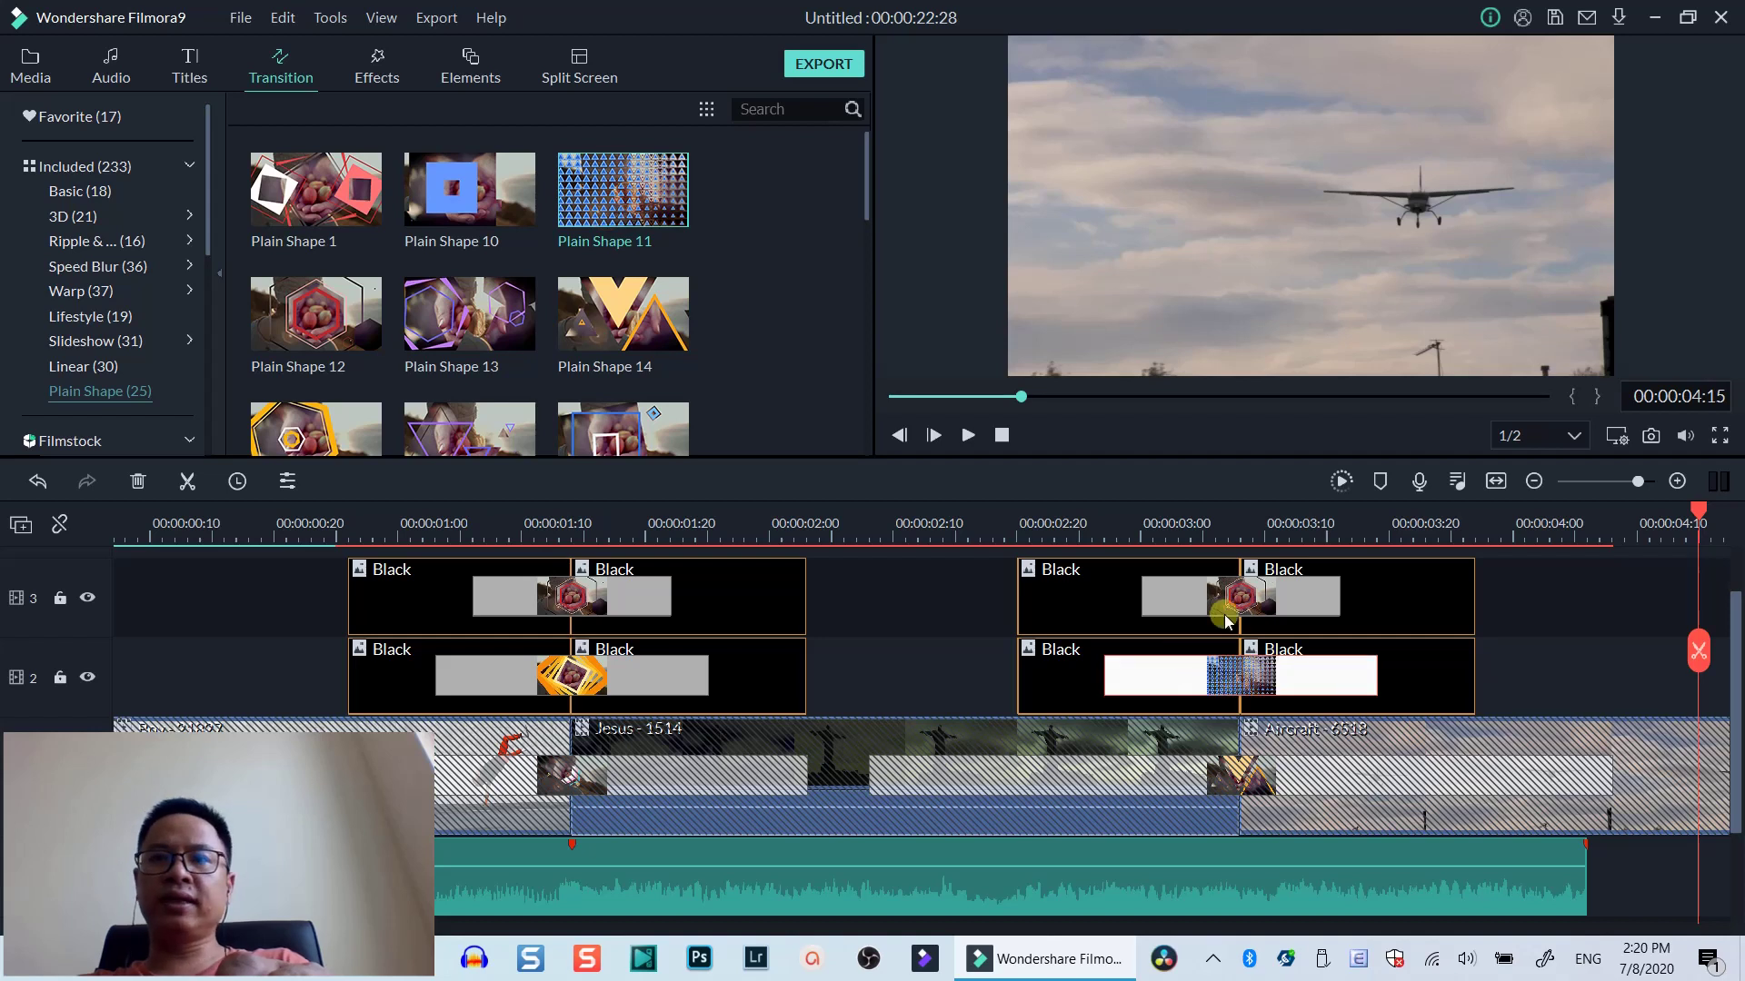
click(1205, 605)
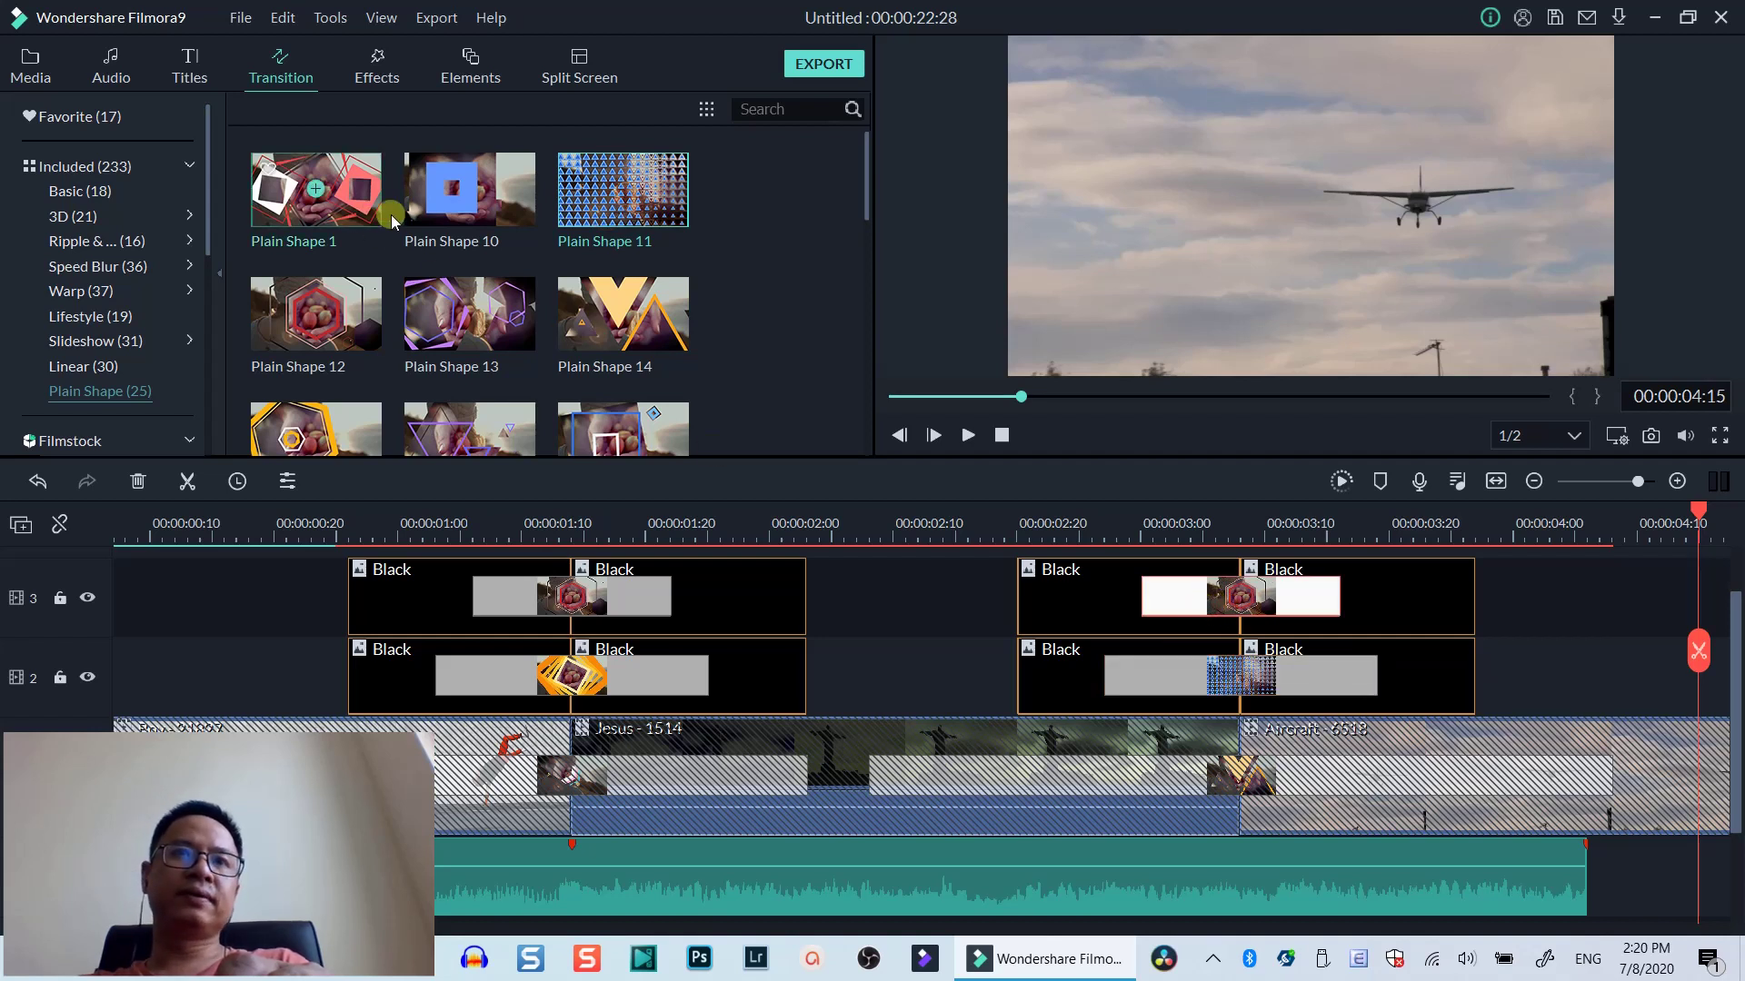
drag(430, 234, 1210, 611)
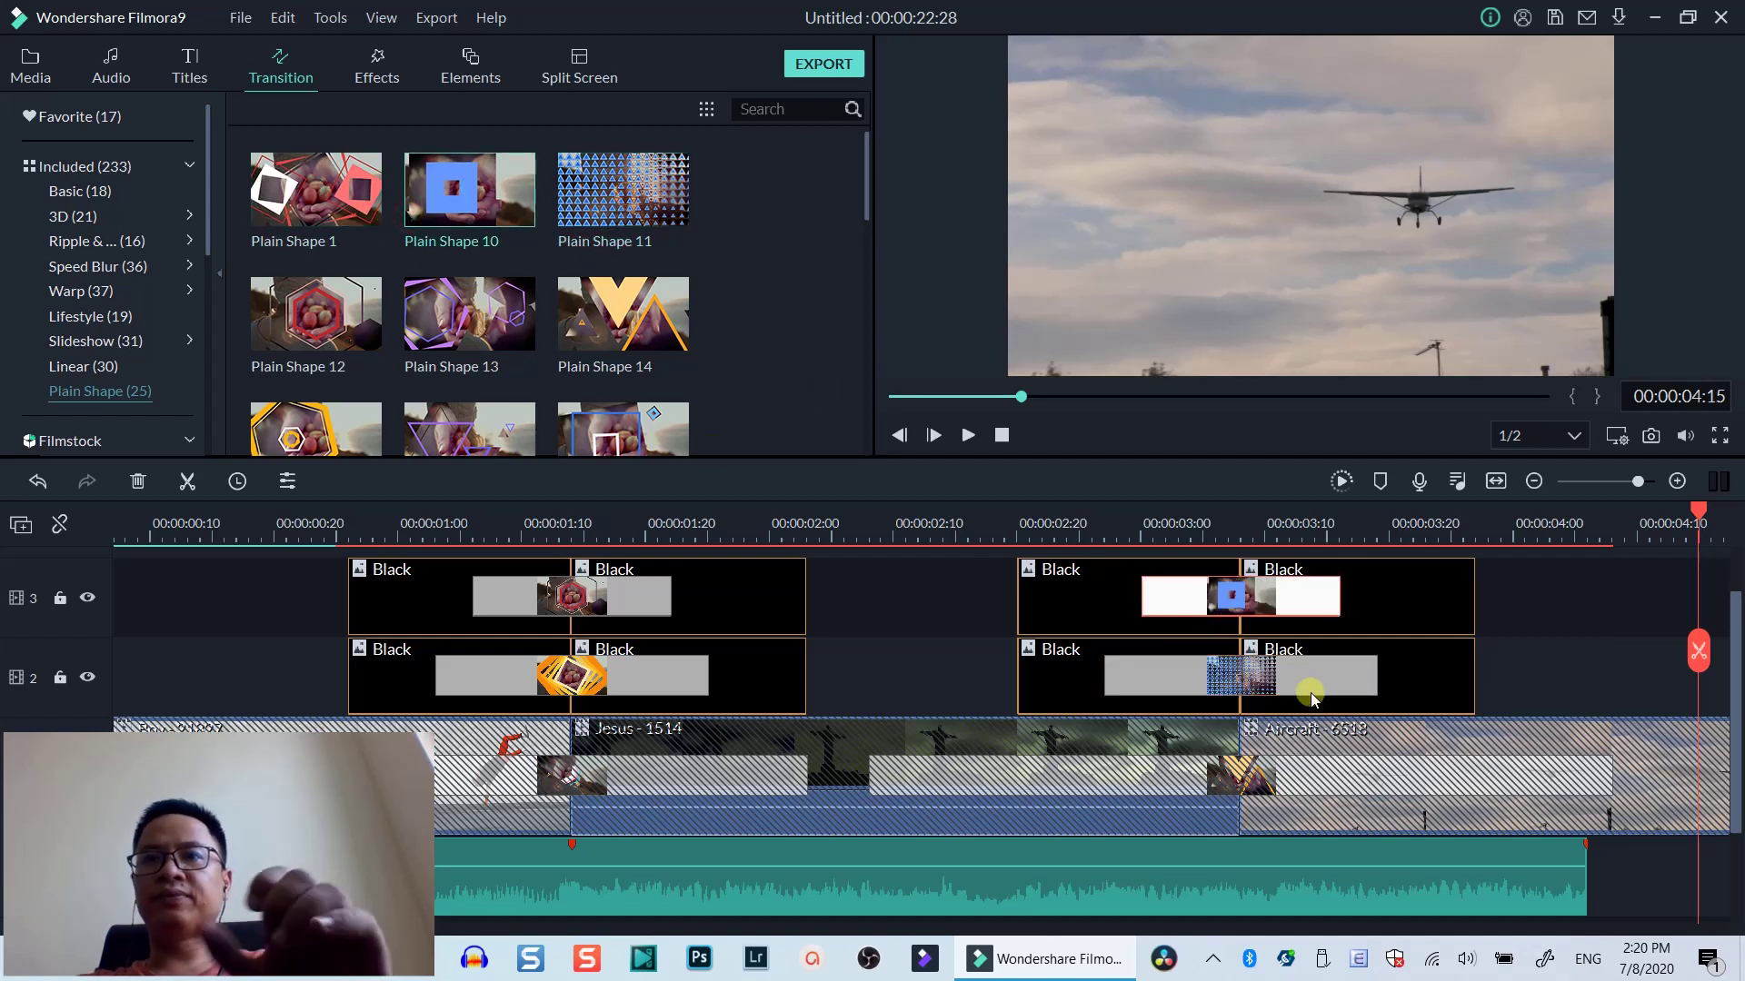
Step: Unlock video track 1, trim the end of the Aircraft clip to the end of the A_Dusty_Road music, and render the timeline preview
click(1497, 481)
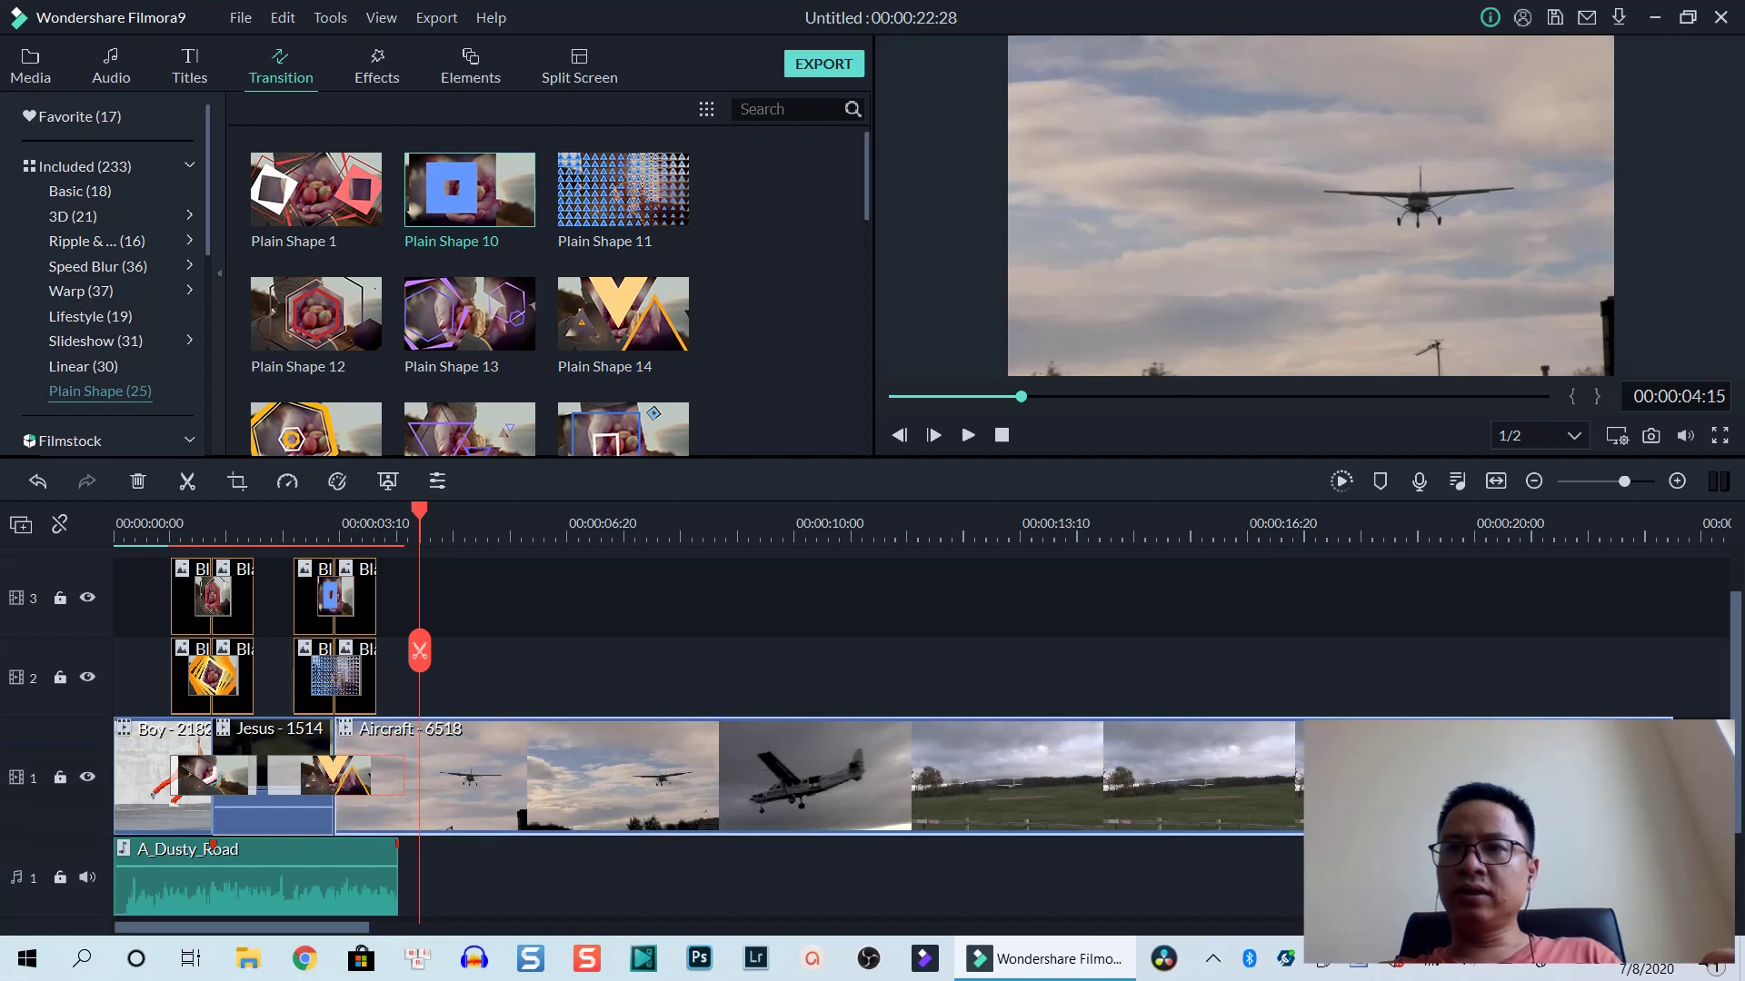
drag(1671, 752, 459, 831)
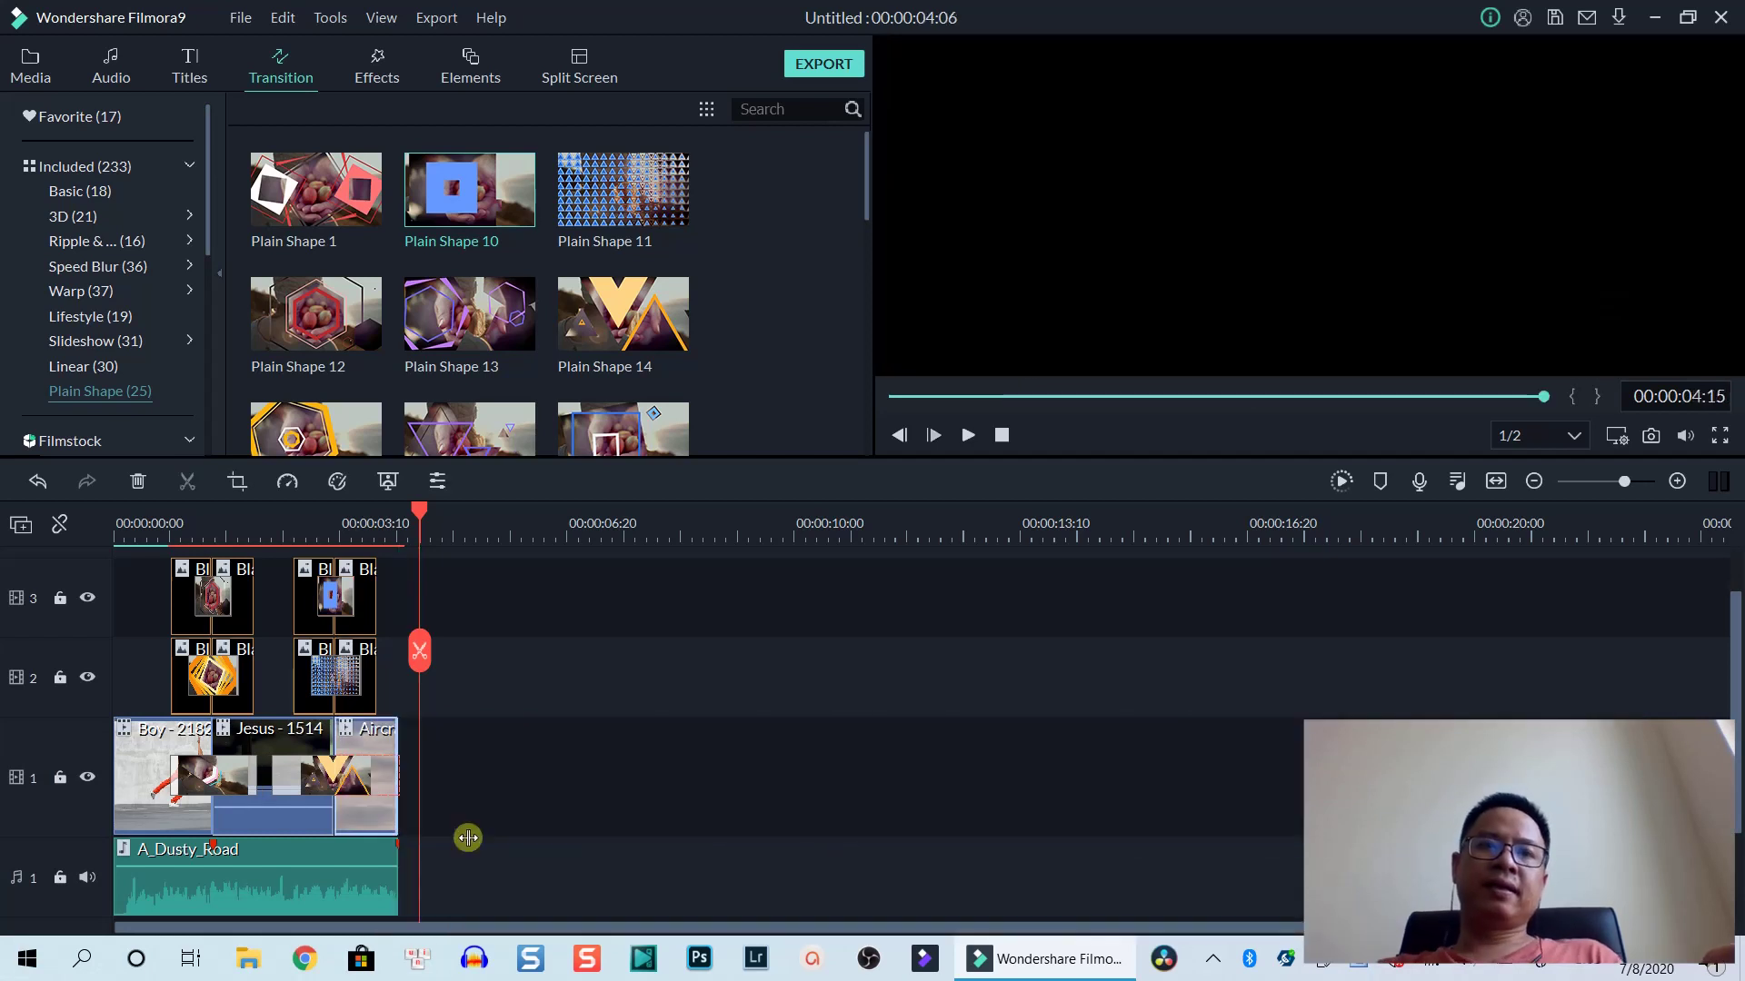
click(1343, 484)
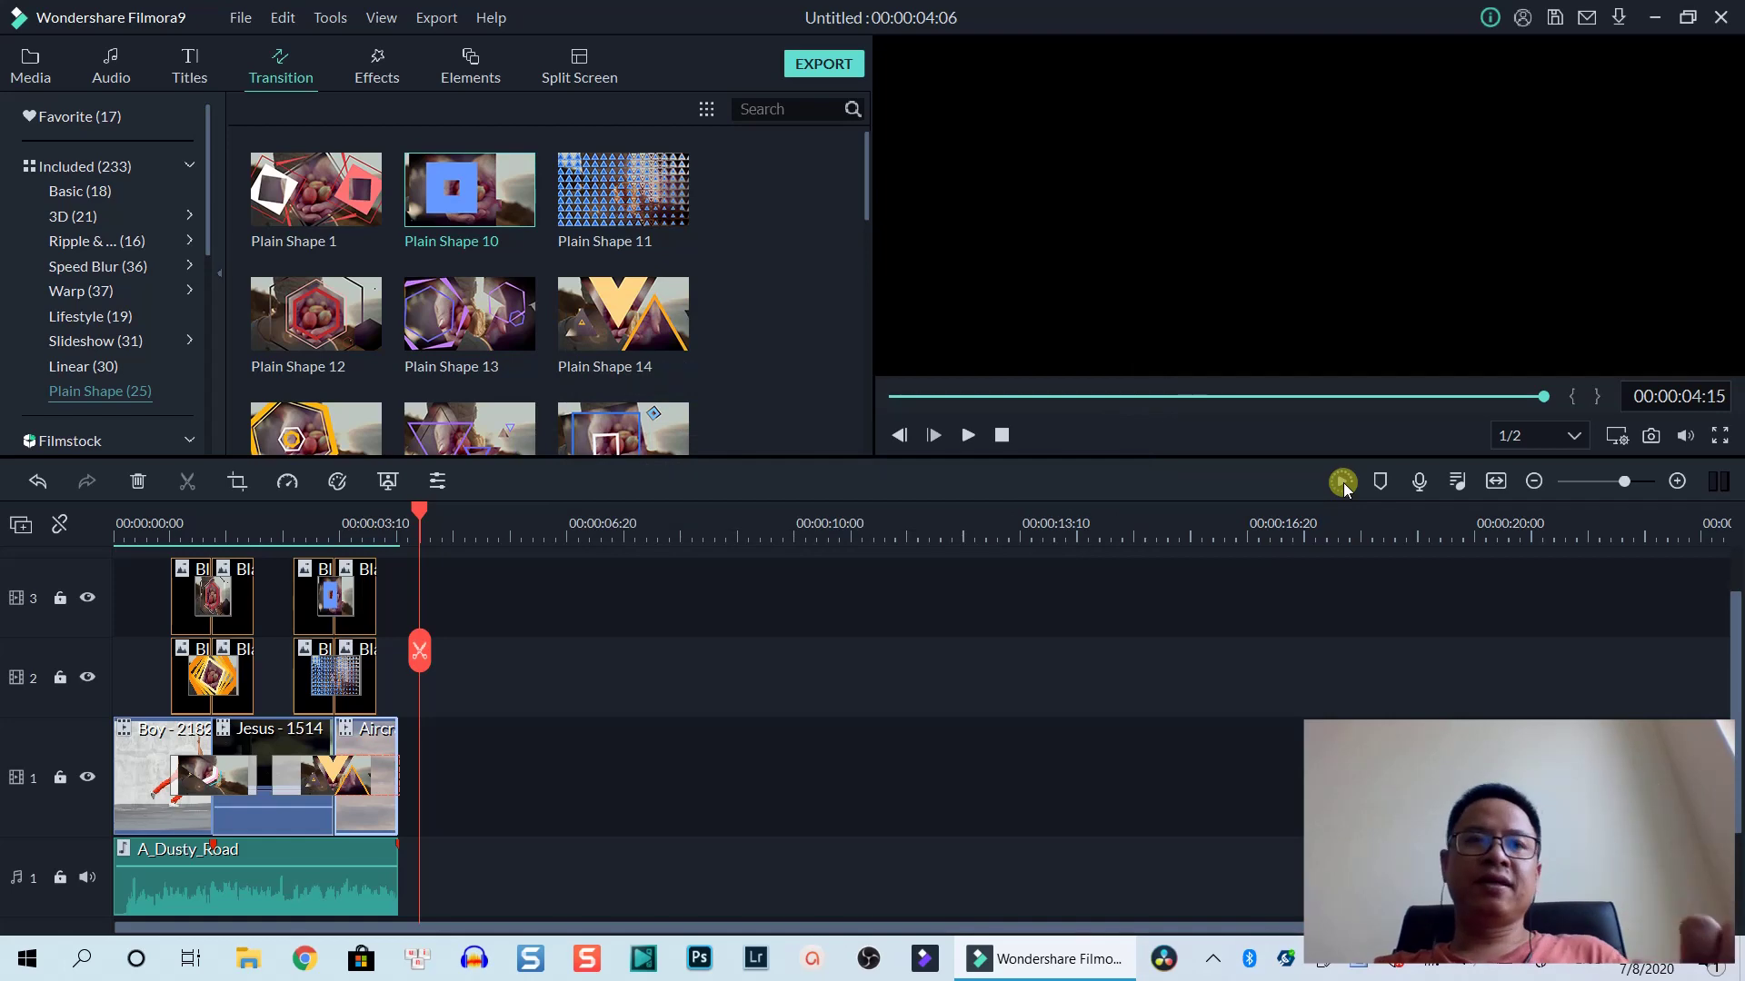
Step: Play the rendered video full screen from the beginning to review the combined transitions, and return to the editor
click(131, 537)
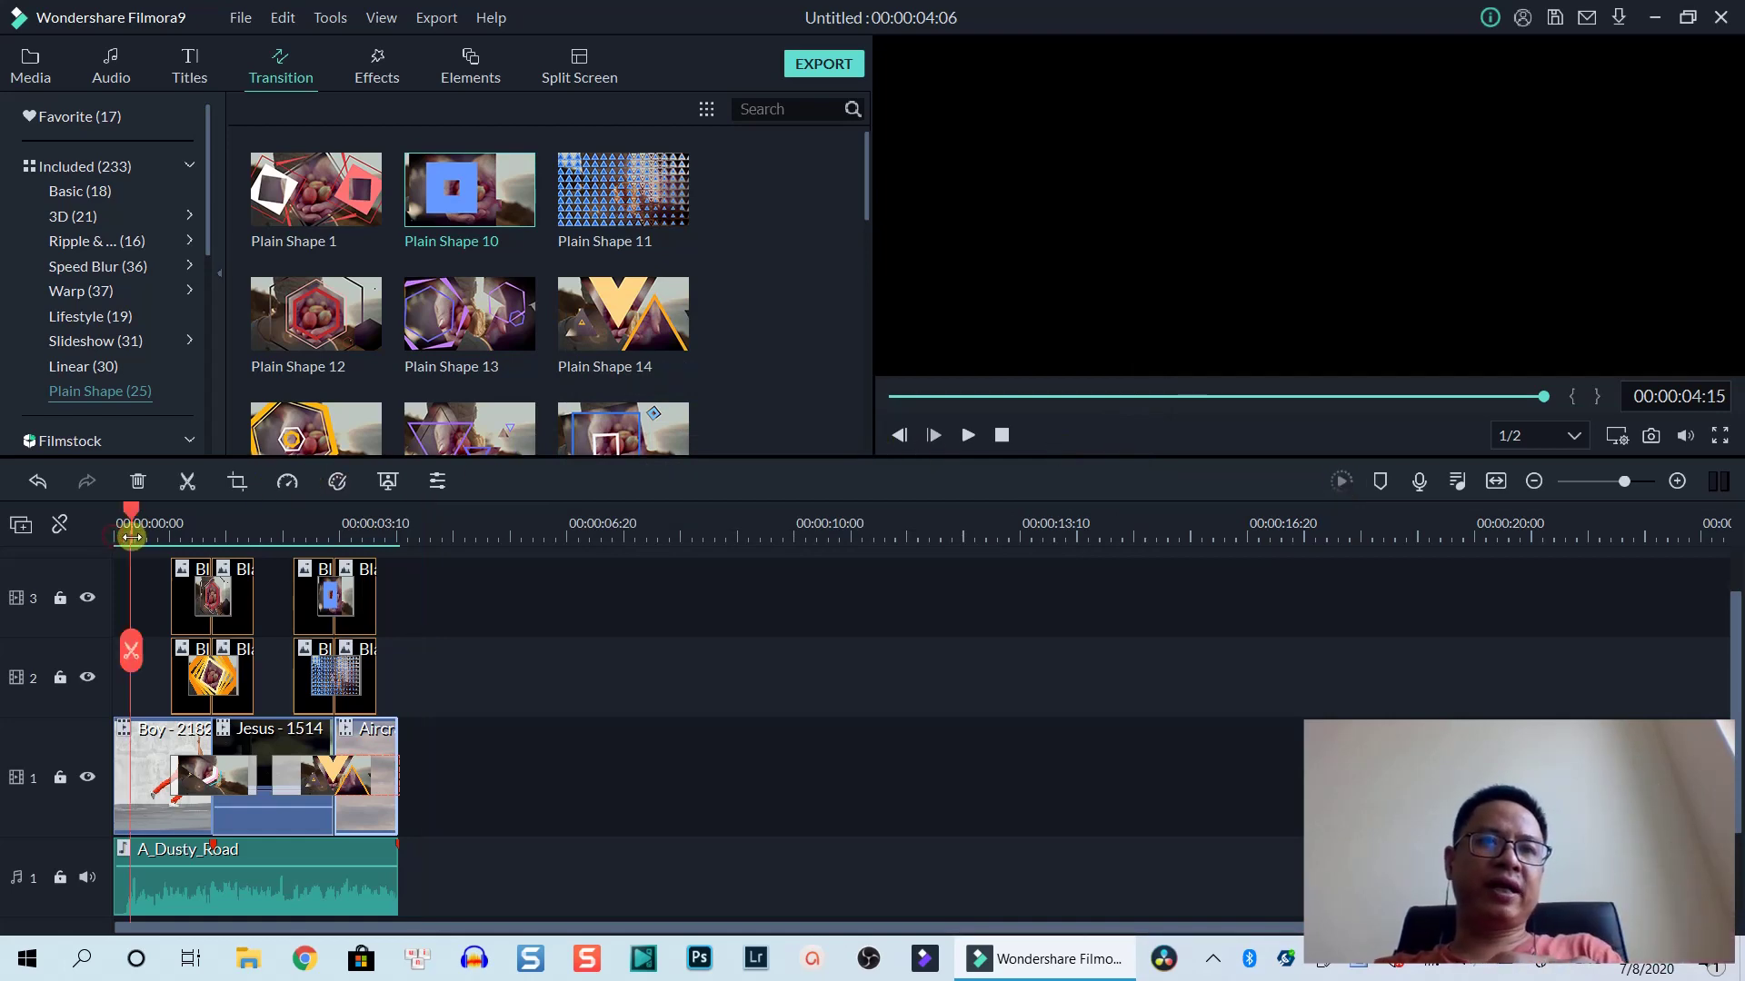
click(1719, 436)
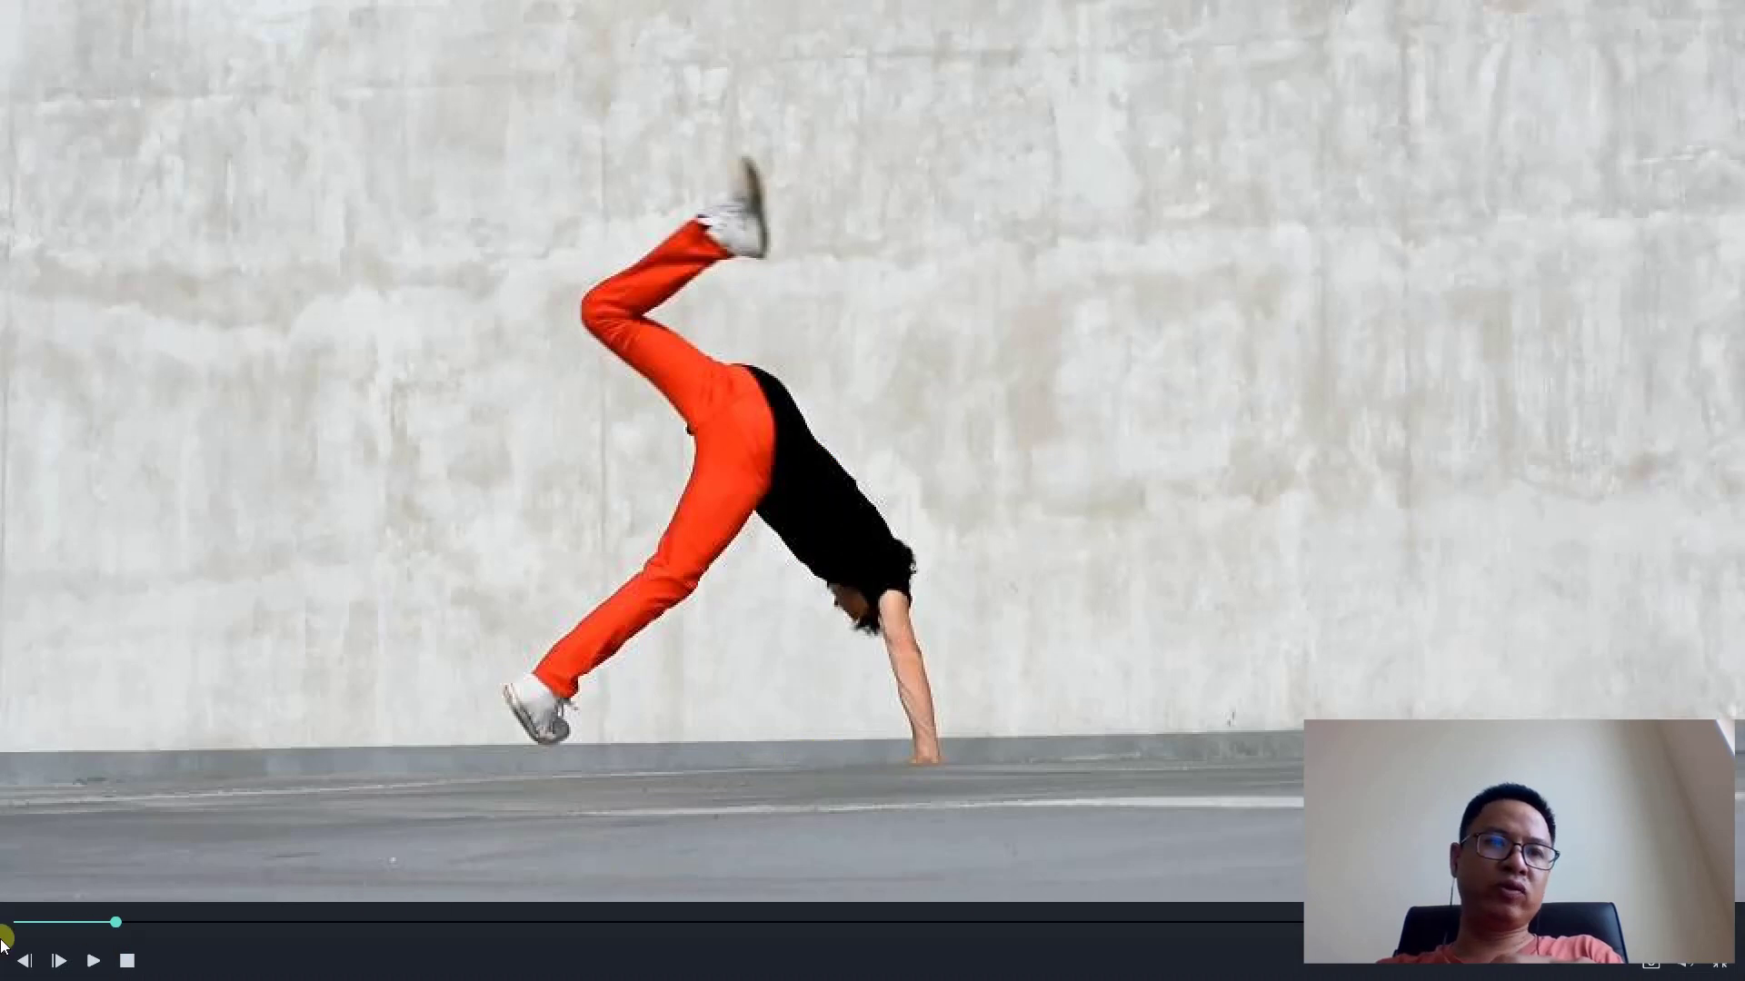
click(14, 922)
click(87, 962)
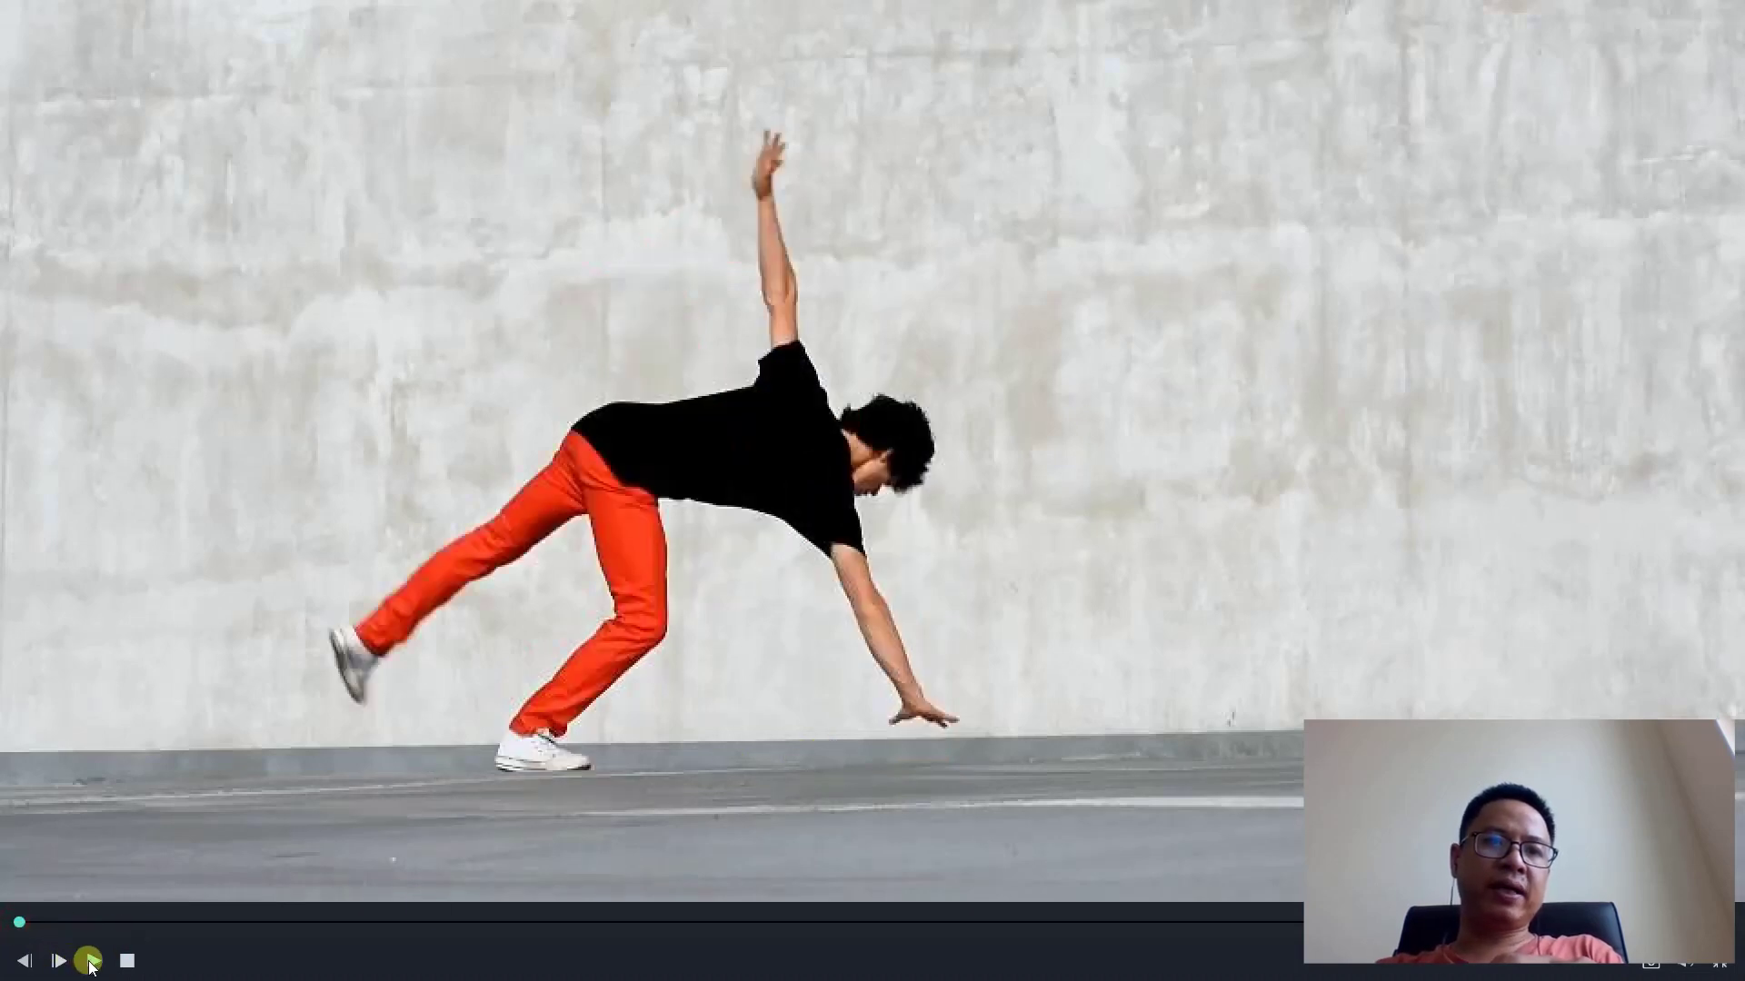
click(88, 961)
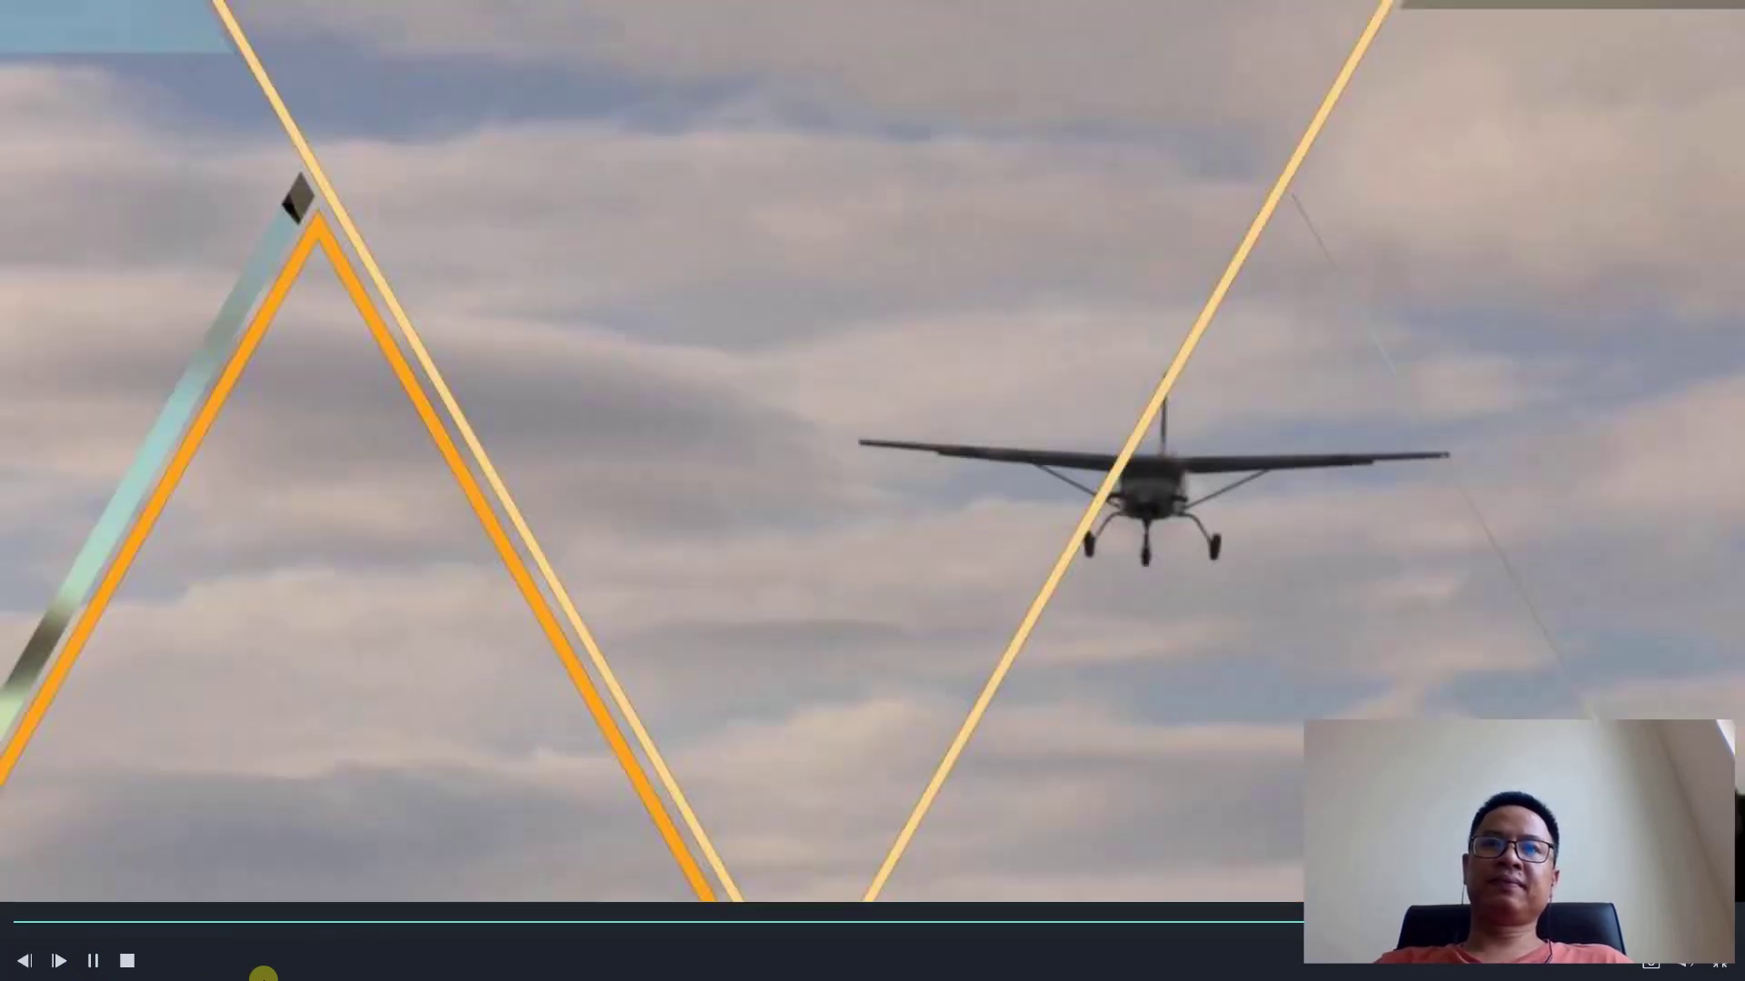
click(1726, 971)
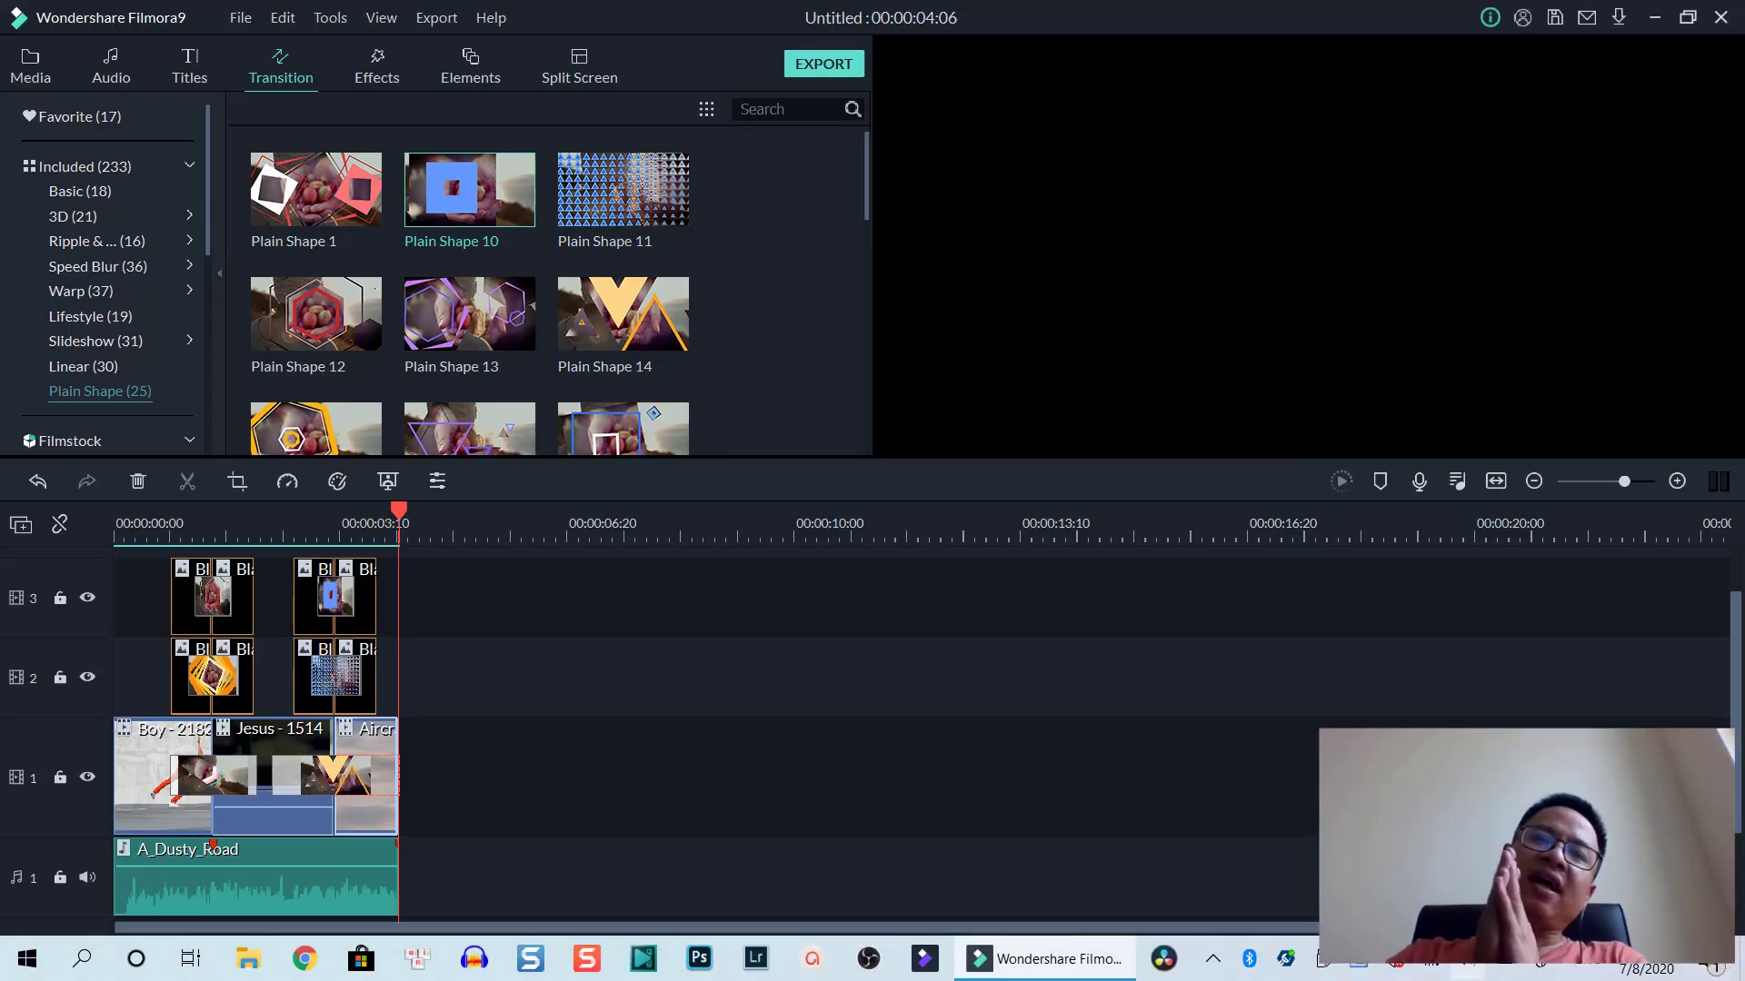